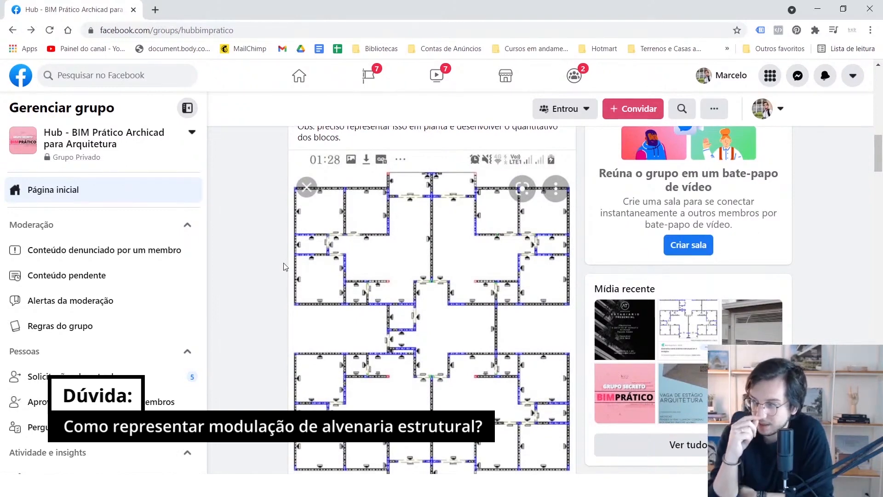
Look over the structural masonry modulation plan in the group post.
scroll(435, 354, down, 1)
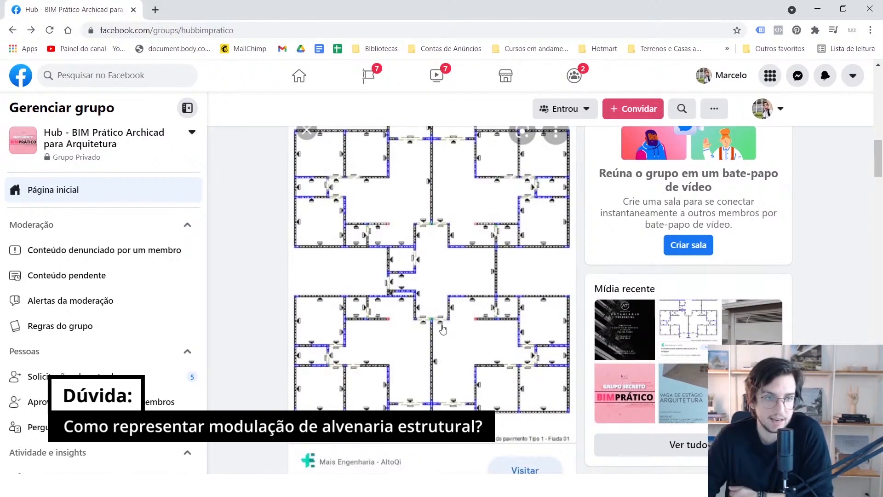
scroll(428, 329, down, 1)
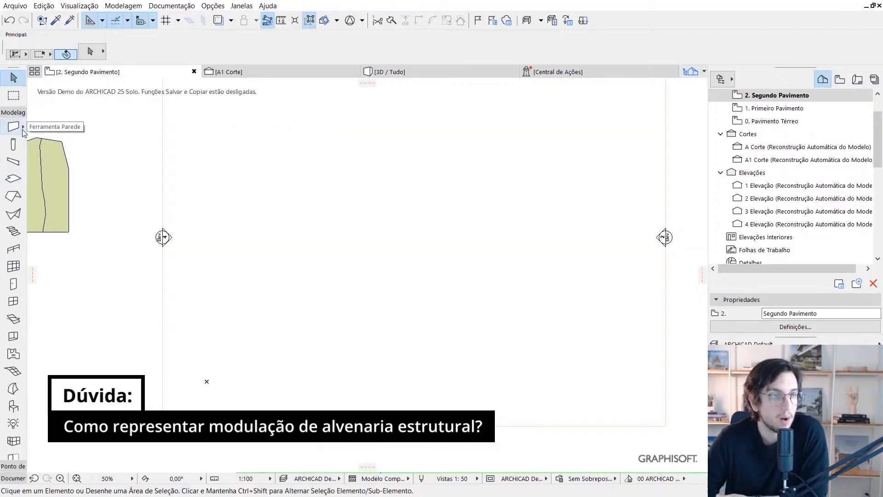
Activate the Wall tool with the Bloco de Concreto Estrutural favorite.
click(14, 127)
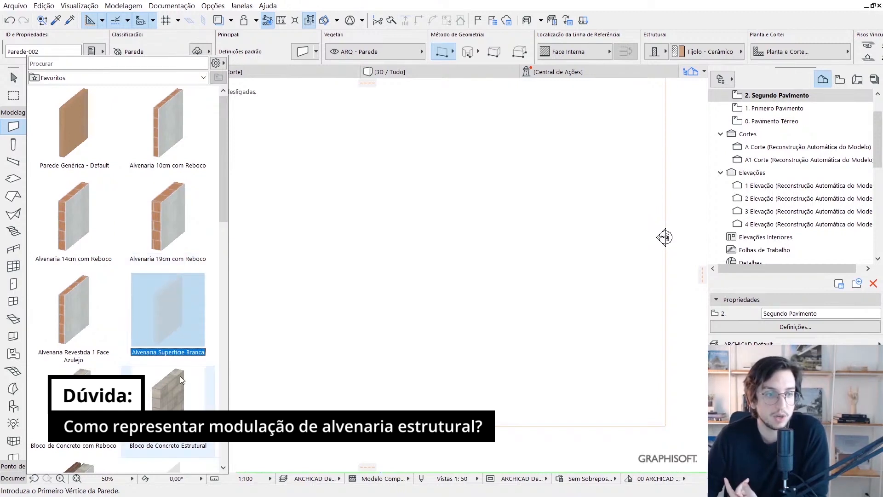
double_click(168, 414)
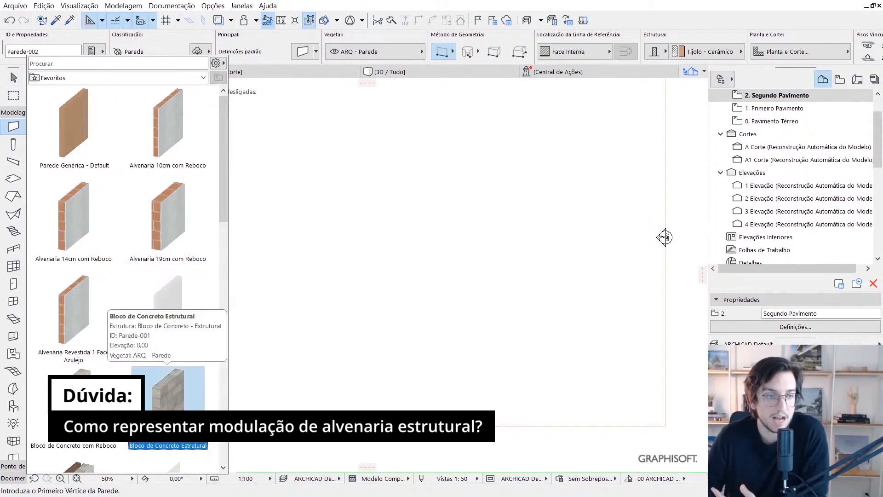
middle_drag(283, 238, 311, 258)
click(312, 256)
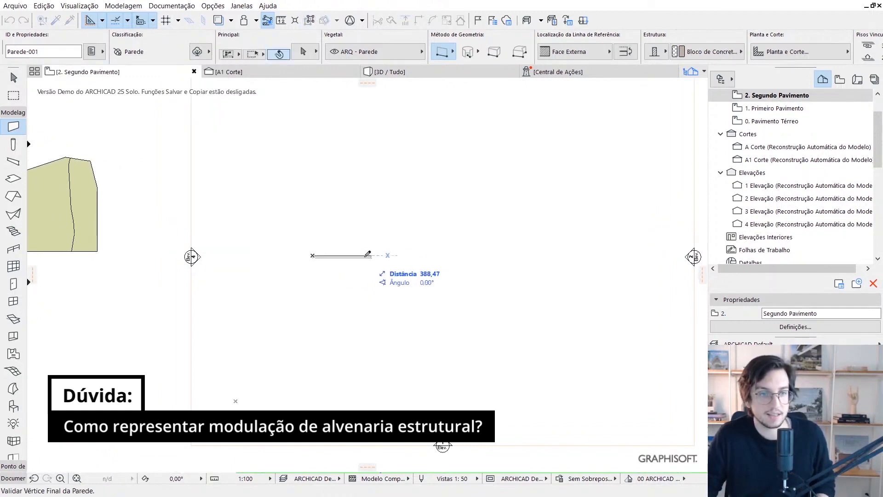
scroll(346, 255, up, 4)
key(Escape)
scroll(368, 239, down, 2)
middle_drag(368, 240, 387, 170)
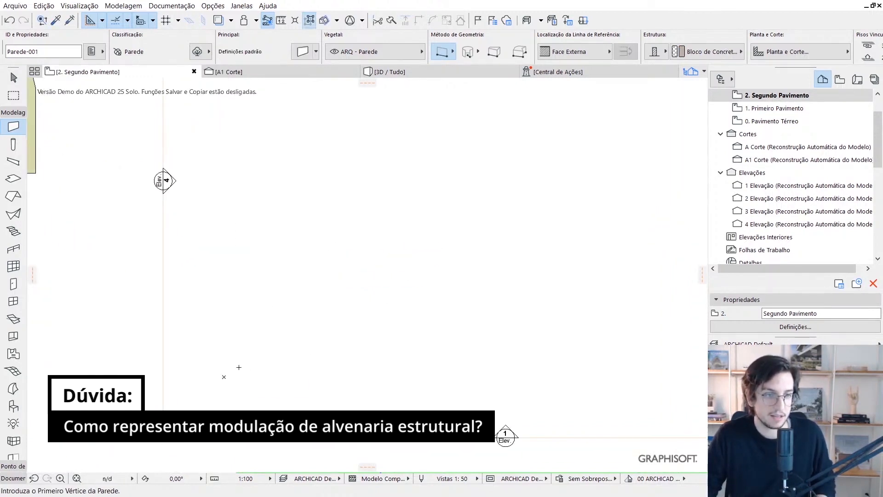
Draw a straight horizontal structural concrete block wall on the Segundo Pavimento plan, near the project origin.
click(239, 367)
click(297, 366)
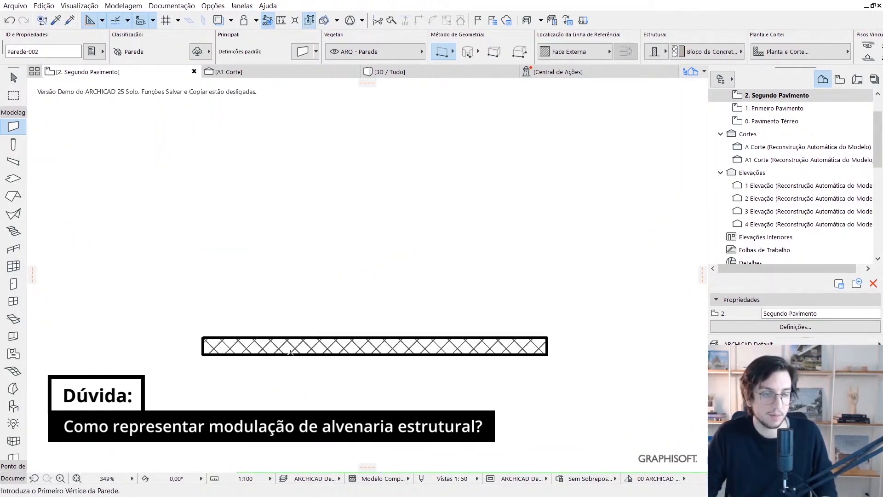
key(Escape)
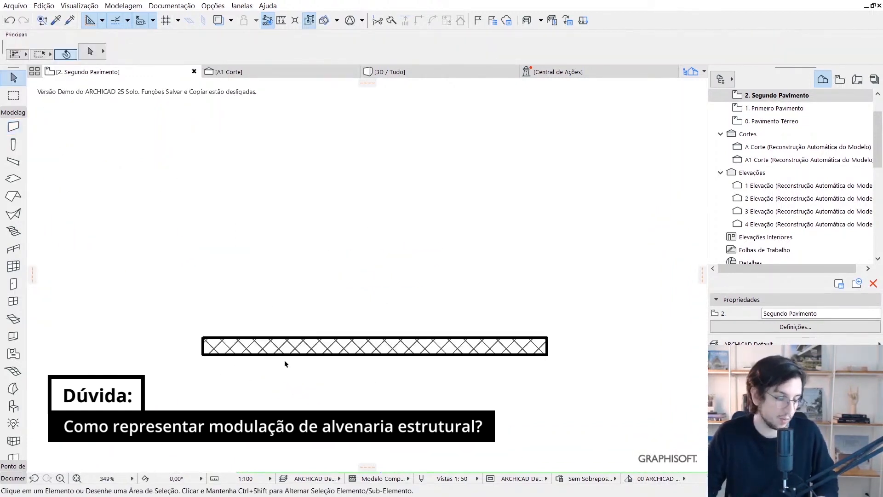
Examine the new wall's concrete block texture and coursing in the 3D view.
key(F3)
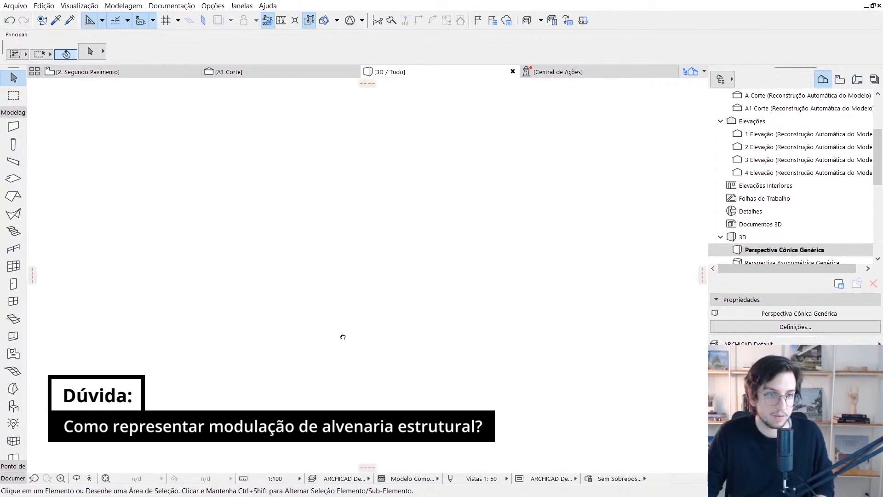
shift+middle_drag(337, 322, 333, 292)
scroll(241, 361, up, 5)
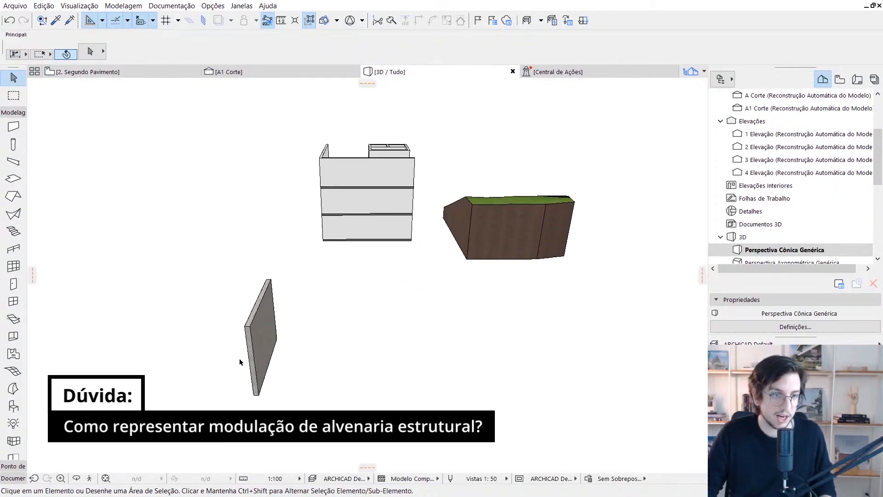
click(265, 361)
shift+middle_drag(265, 361, 495, 297)
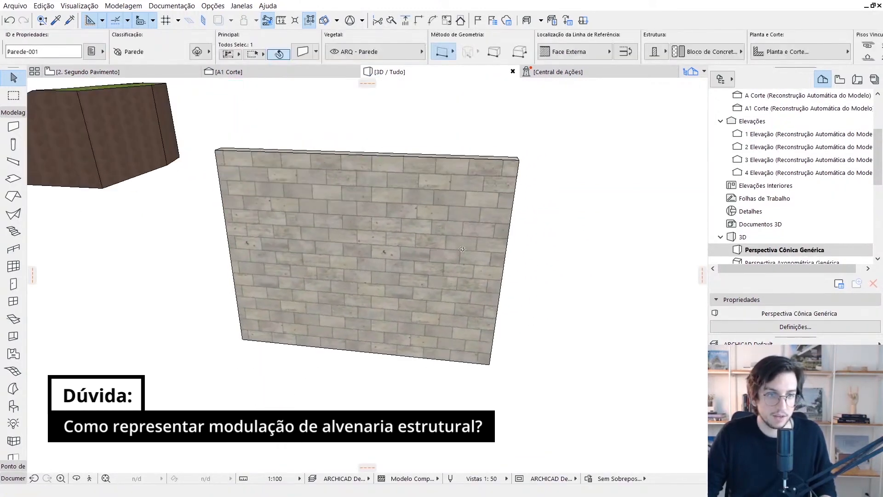
scroll(410, 233, up, 3)
scroll(409, 232, up, 1)
shift+middle_drag(395, 239, 455, 282)
key(Escape)
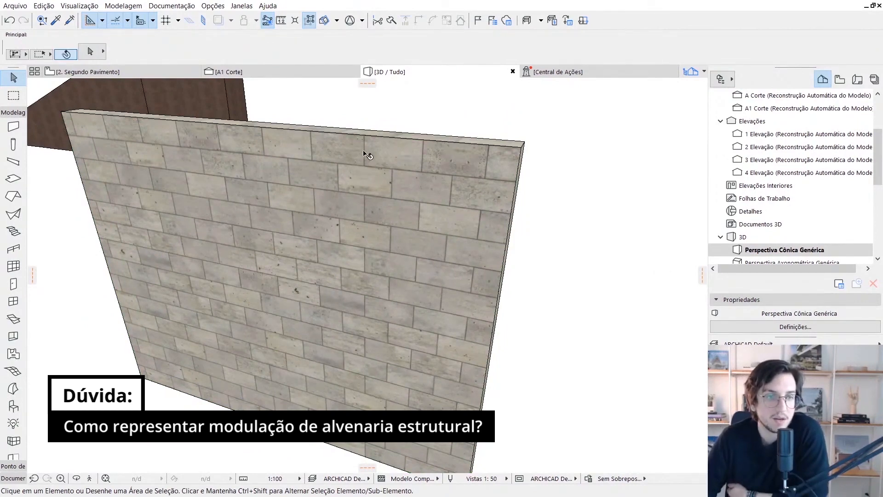
scroll(398, 271, down, 4)
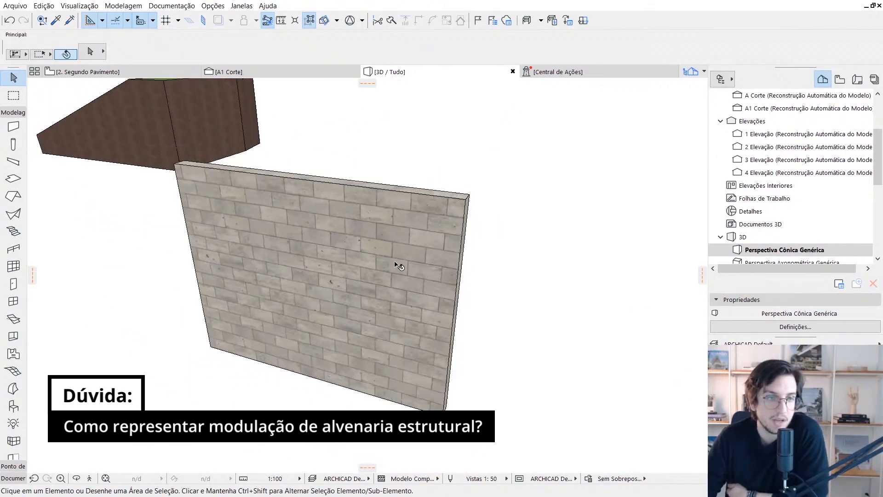
middle_drag(397, 264, 455, 281)
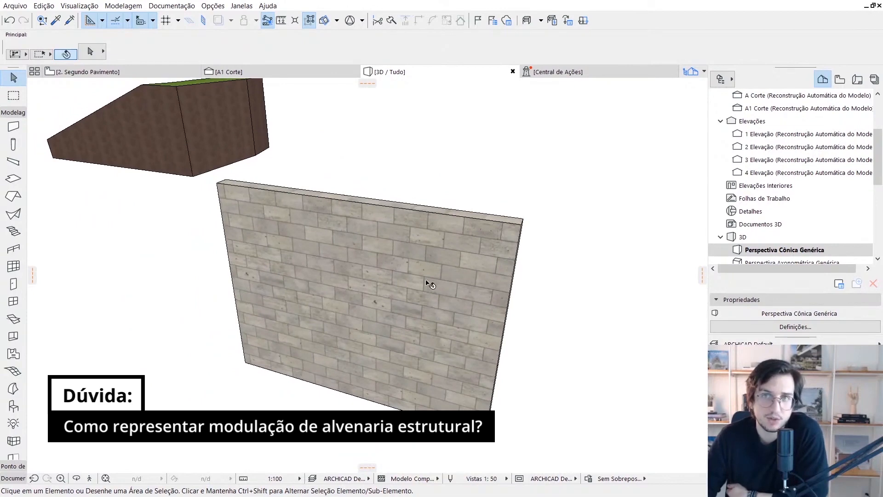
mouse_move(432, 279)
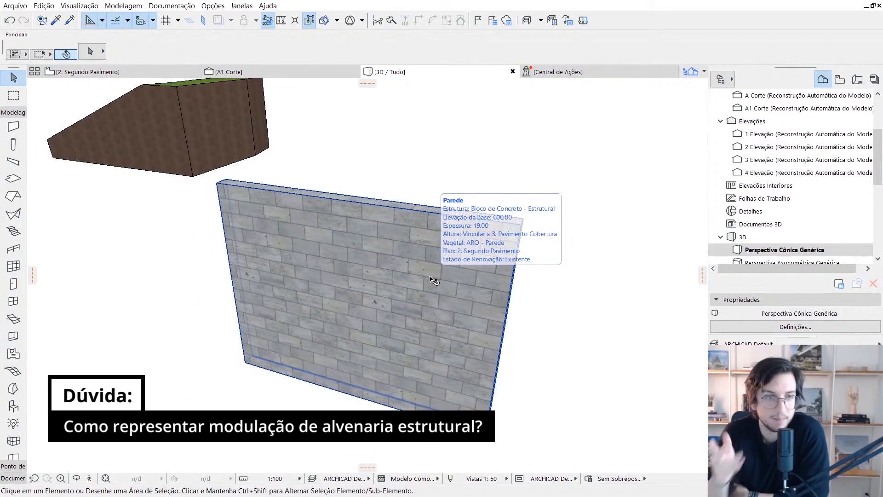
shift+middle_drag(481, 267, 447, 265)
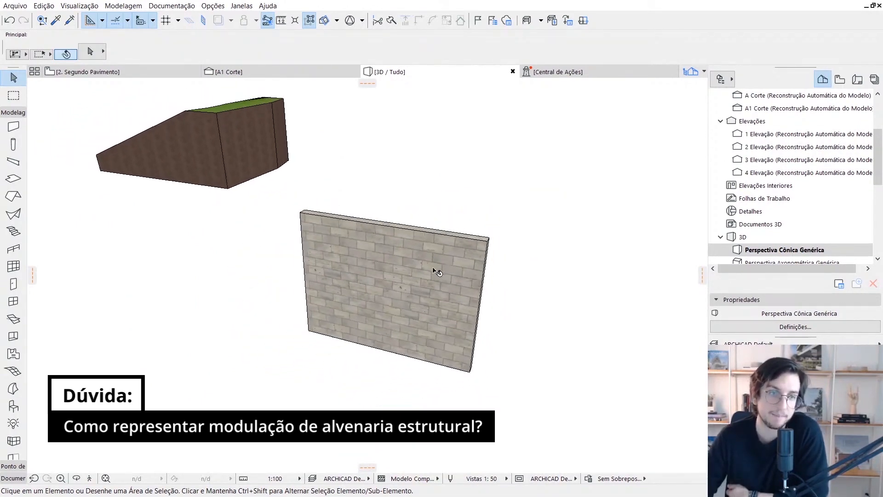
Open elevation 1 from its marker on the floor plan and examine the block pattern on the wall.
key(F2)
click(575, 347)
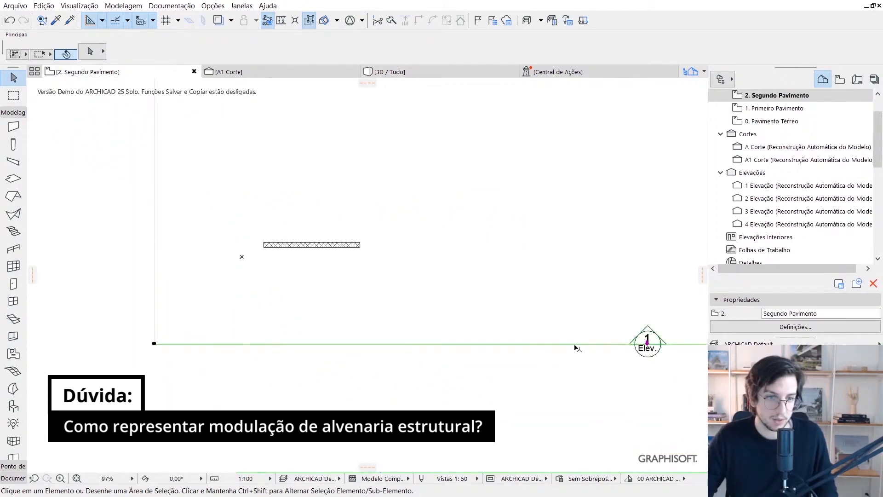
right_click(575, 347)
click(624, 85)
scroll(356, 199, up, 6)
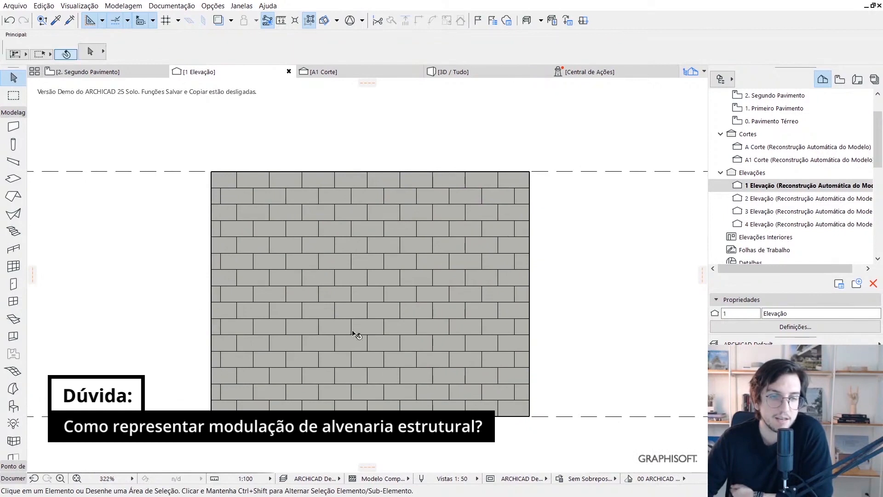
click(267, 359)
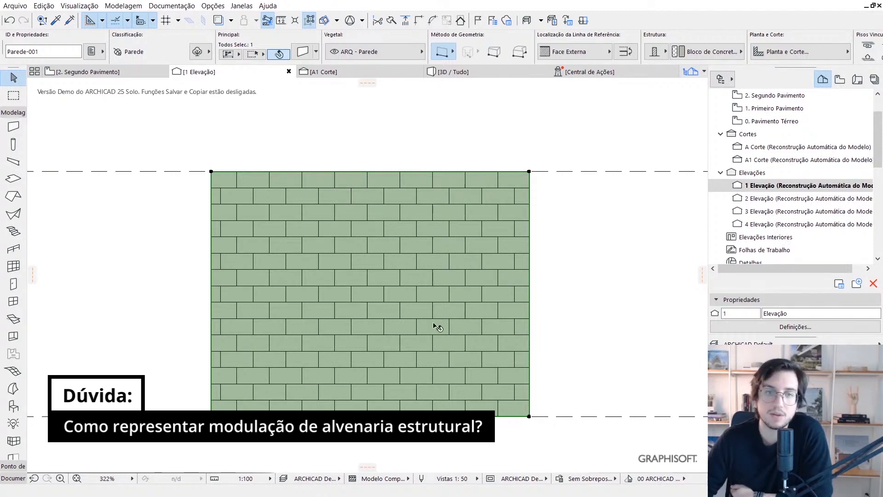
middle_drag(531, 420, 517, 410)
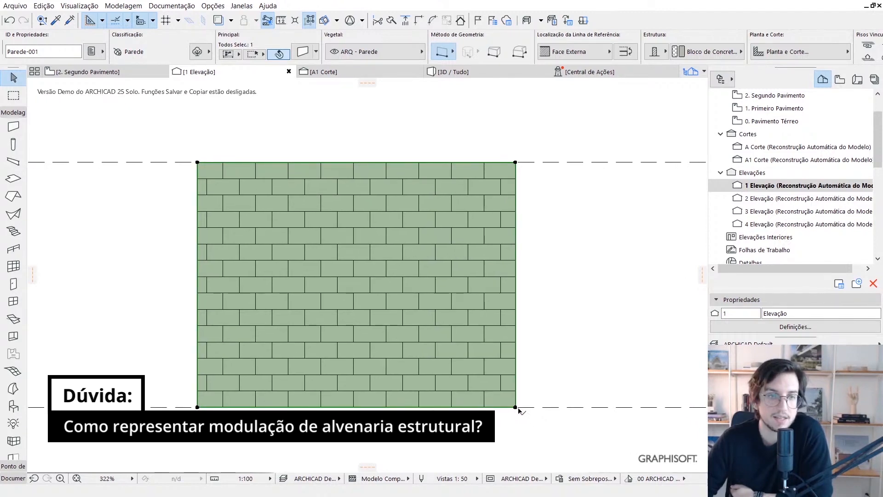
click(544, 363)
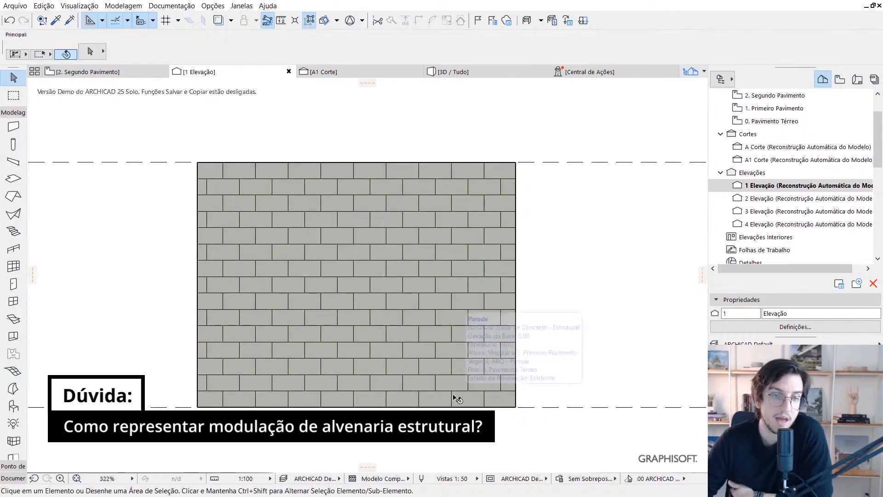
Check the floor plan and section display settings of the wall in the elevation.
click(365, 317)
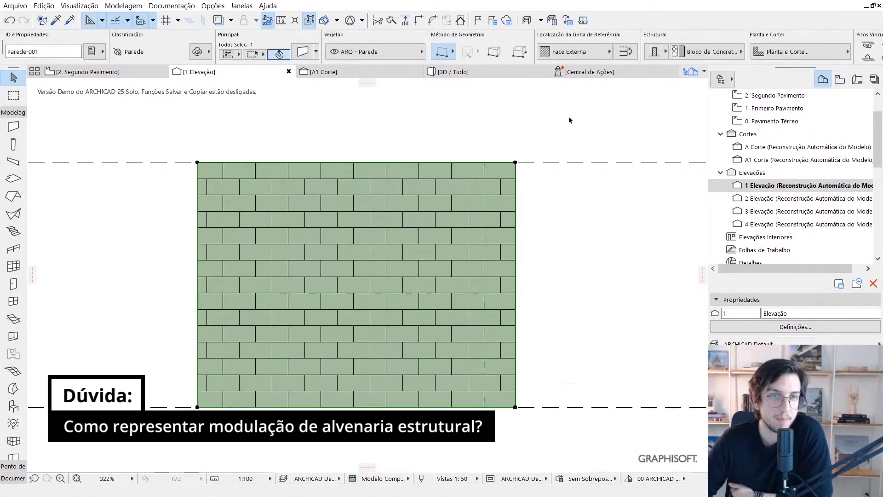
scroll(658, 52, down, 2)
click(673, 51)
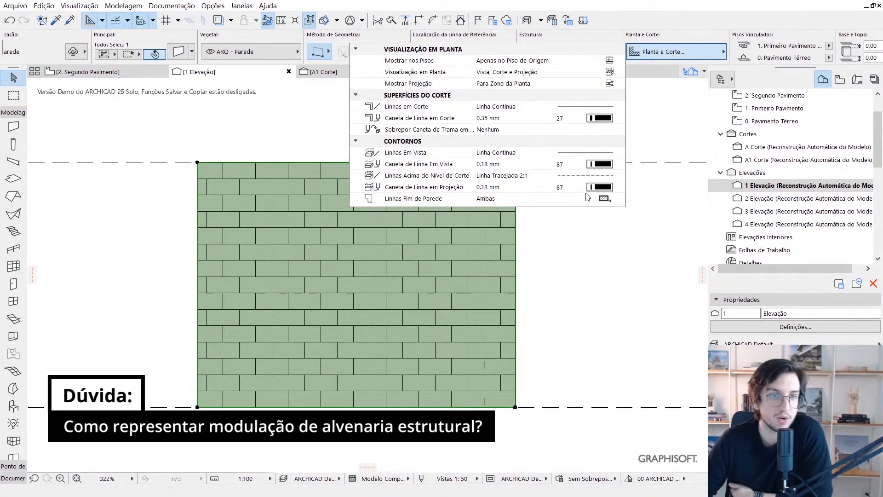
click(606, 294)
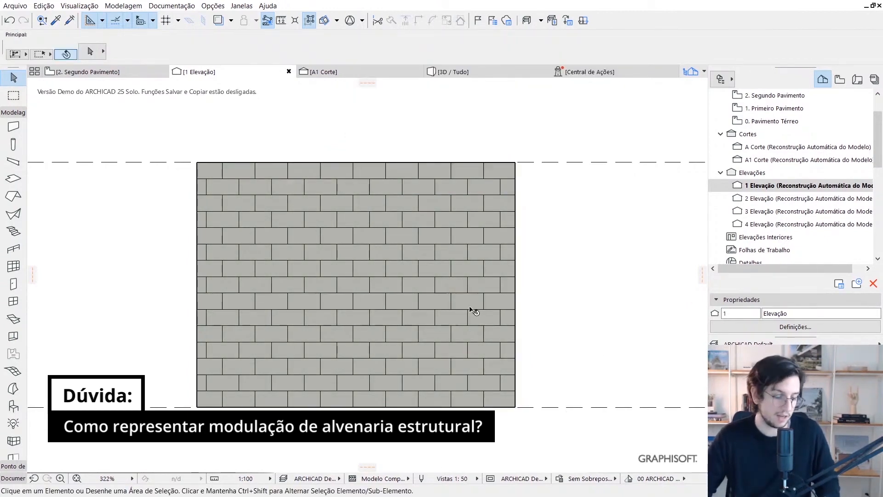
Return to the 3D view and select the concrete block wall.
key(F3)
scroll(438, 254, up, 4)
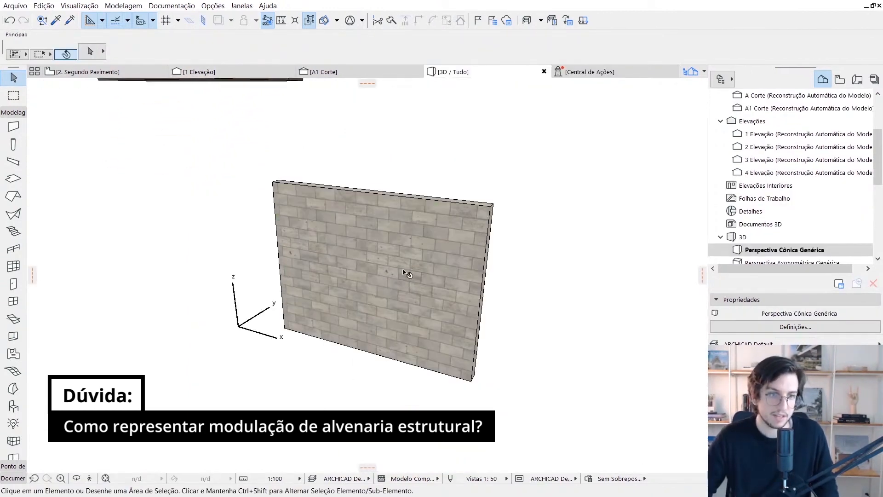
click(404, 271)
scroll(424, 260, up, 1)
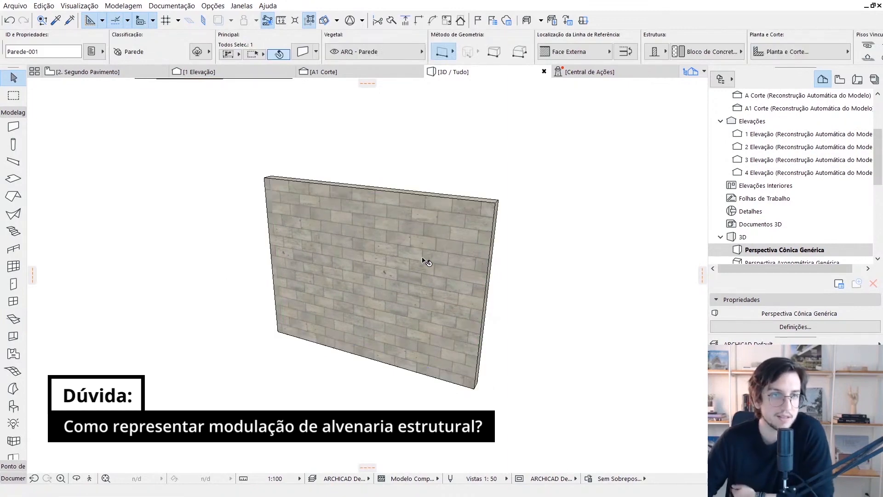
shift+middle_drag(424, 261, 406, 290)
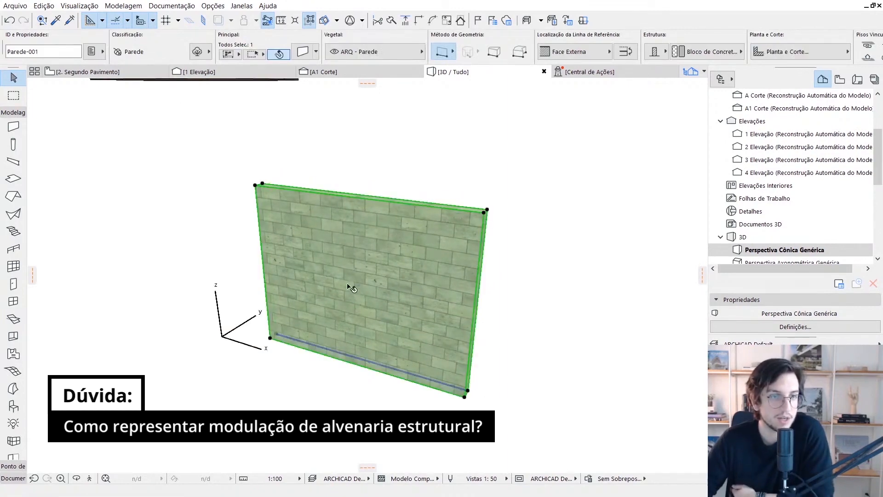
click(213, 5)
mouse_move(224, 19)
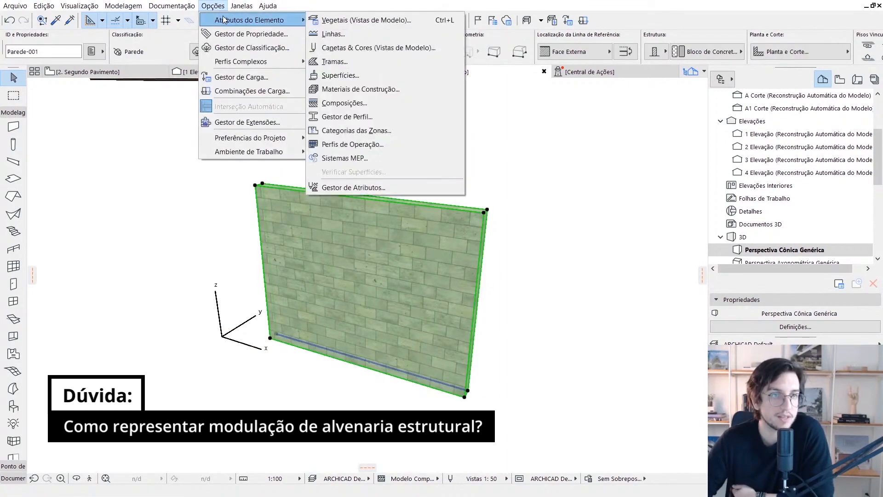
click(341, 75)
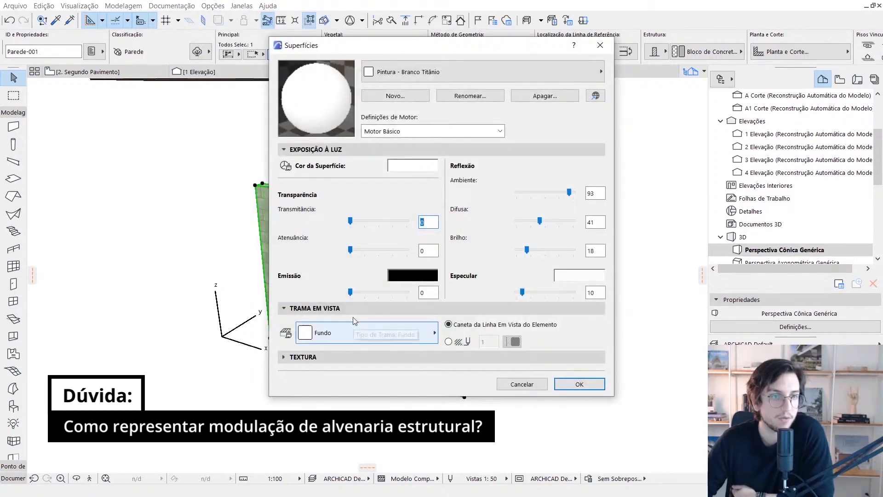
key(Escape)
Check the surface overrides in the selected wall's model settings.
double_click(353, 272)
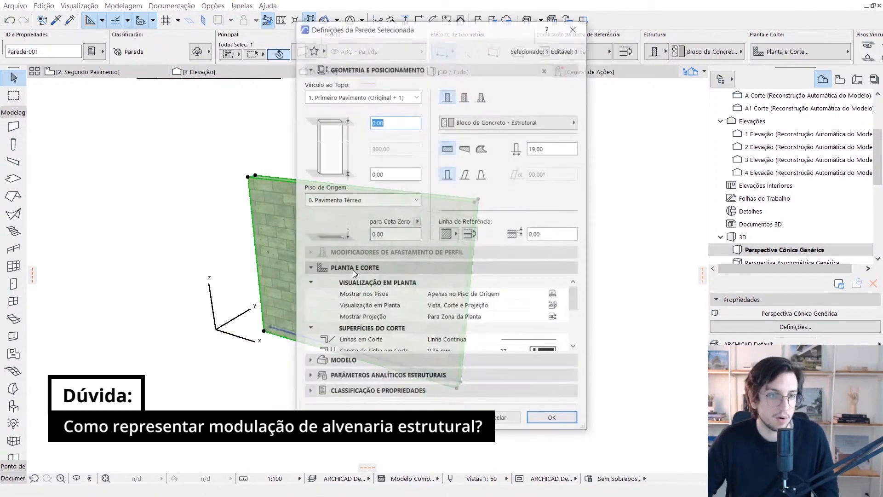
click(352, 359)
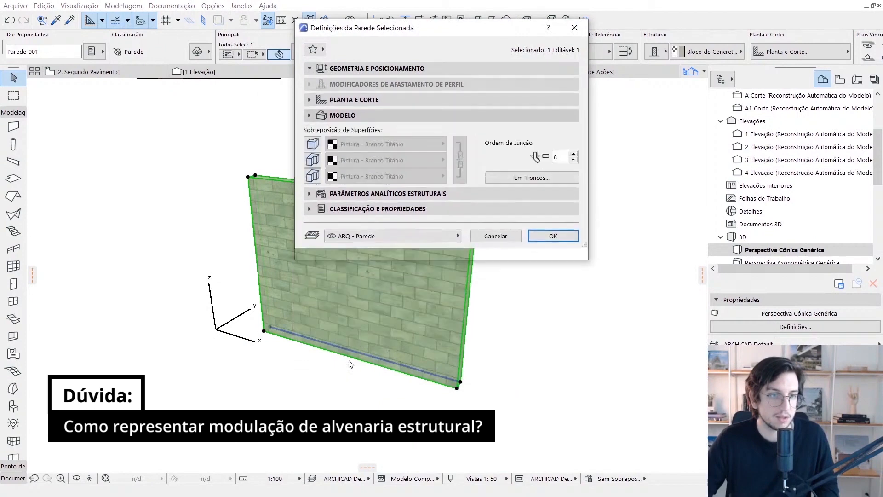
key(Escape)
Look up the surface assigned to the Bloco de Concreto - Estrutural building material.
click(213, 6)
mouse_move(248, 19)
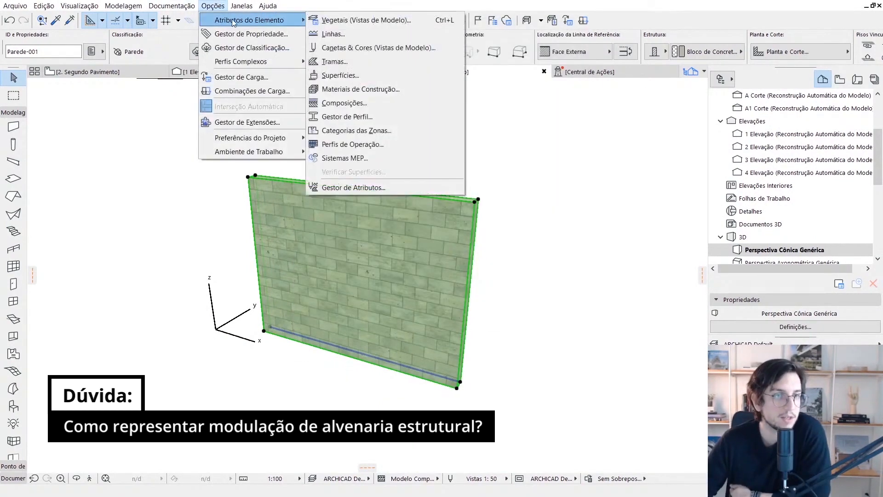
click(372, 93)
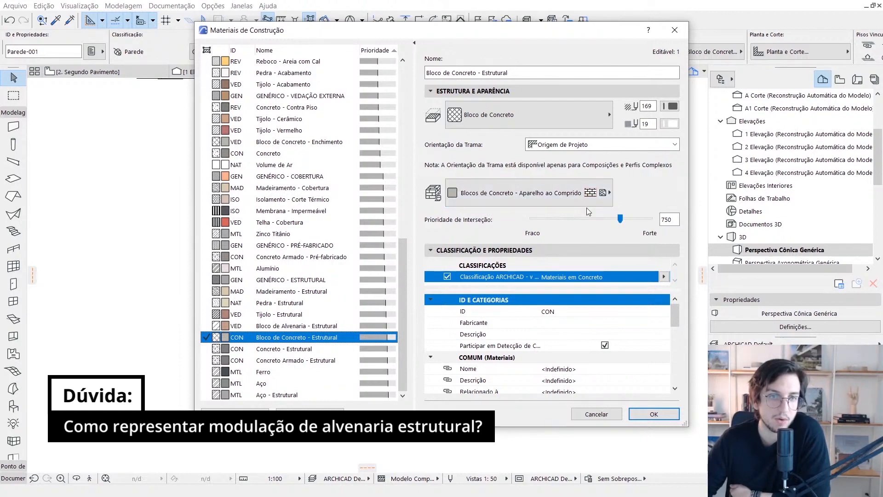
key(Escape)
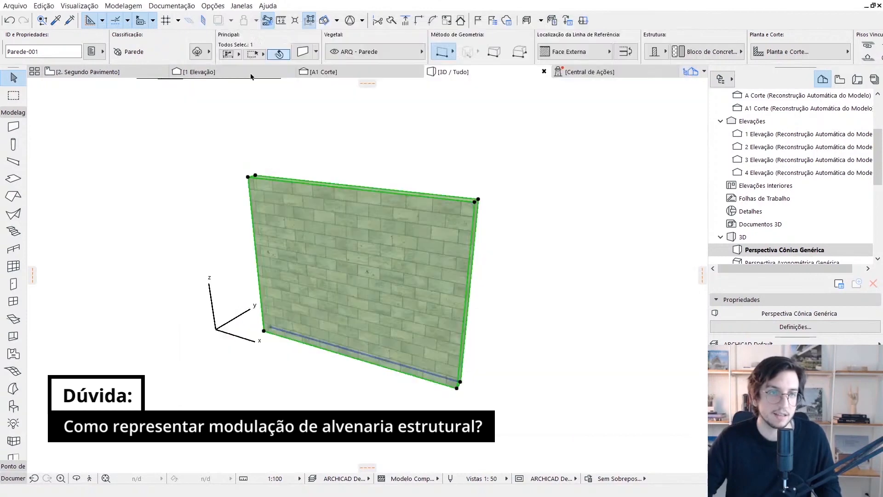
Check the cover hatch assigned to the Blocos de Concreto - Aparelho ao Comprido surface and leave it as set.
click(213, 5)
mouse_move(249, 20)
click(341, 75)
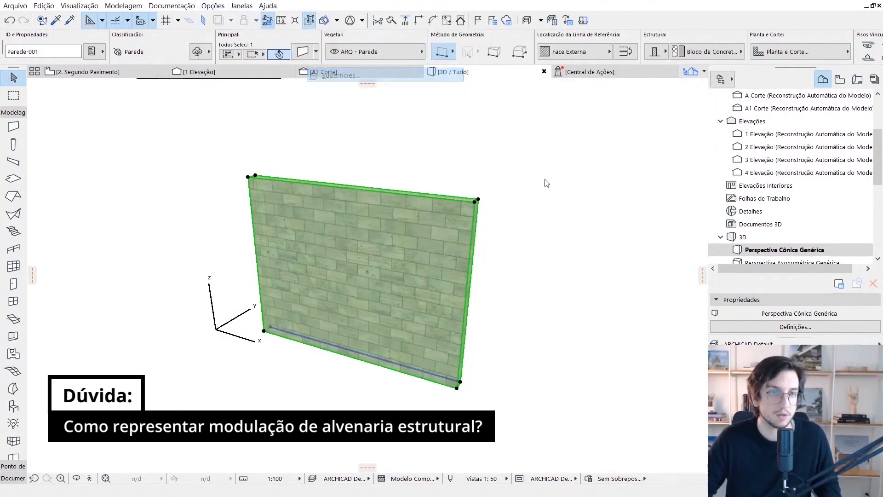
click(484, 72)
click(434, 155)
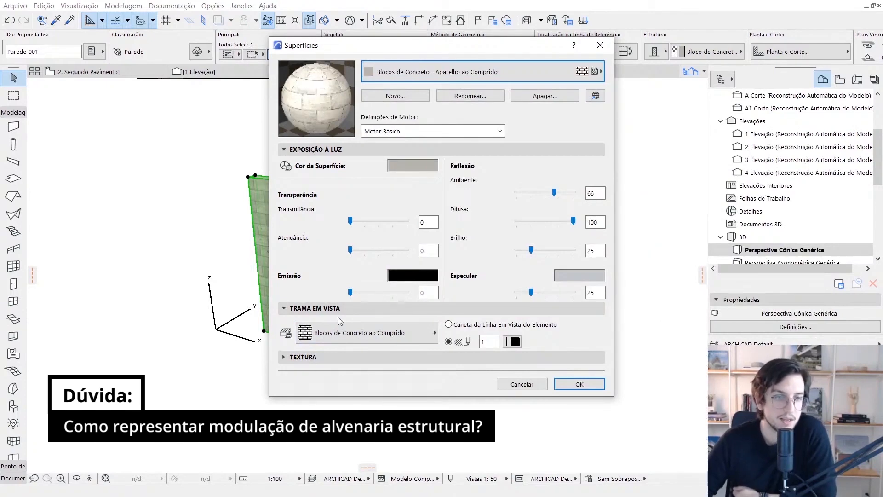
click(323, 335)
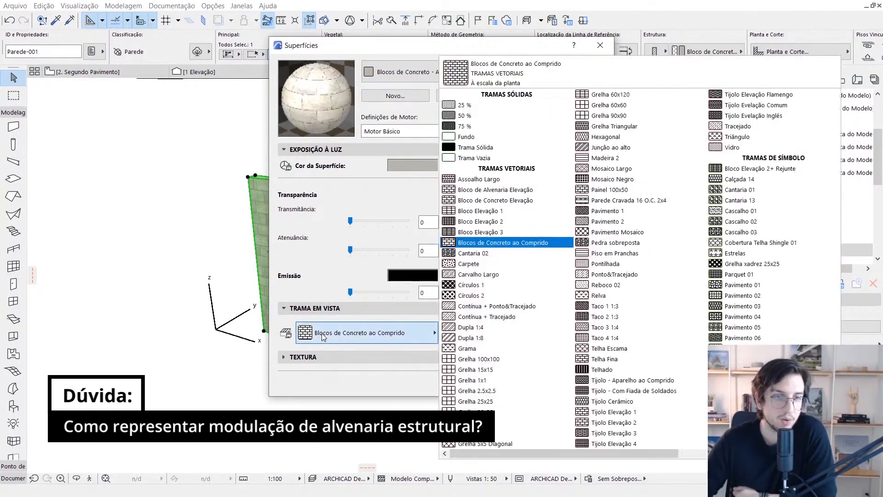
click(323, 337)
click(523, 384)
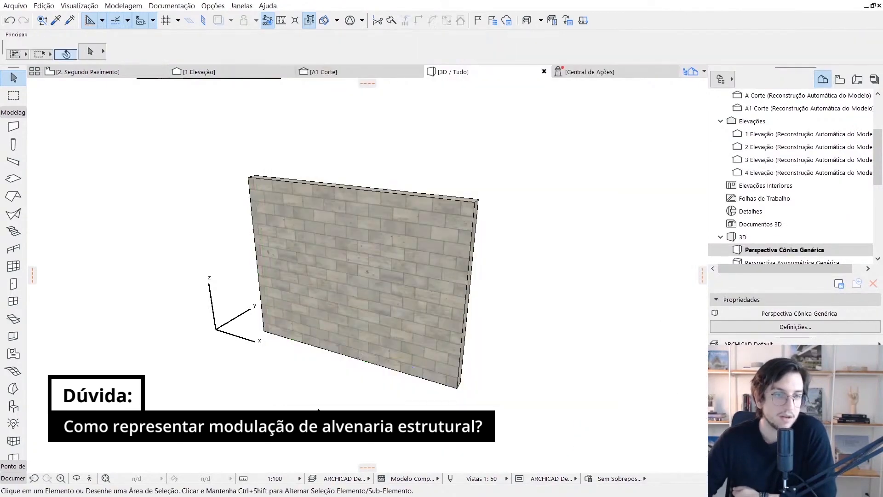
Set the 3D texture origin of the concrete block wall at the lower corner of its front face nearest the axes.
drag(317, 376, 321, 313)
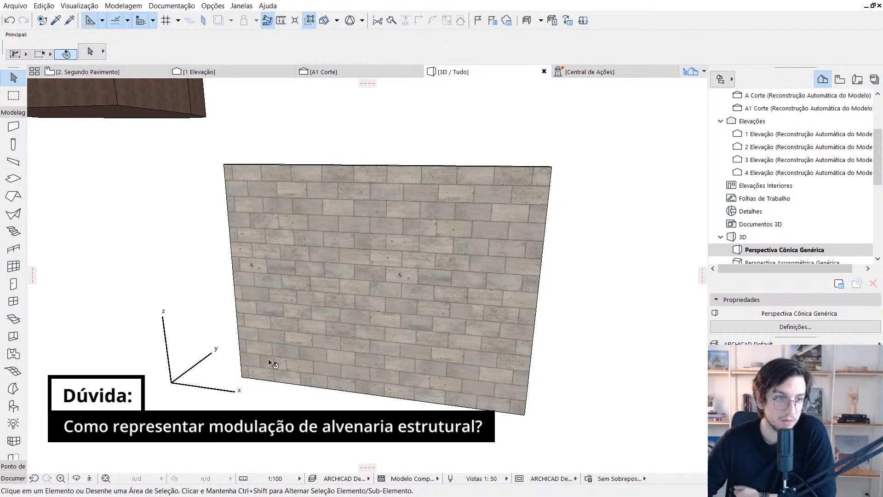
click(324, 238)
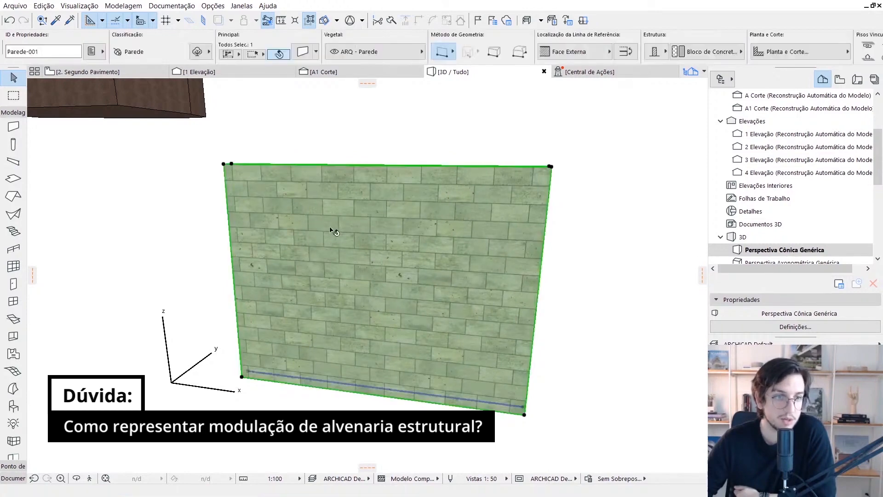
click(178, 6)
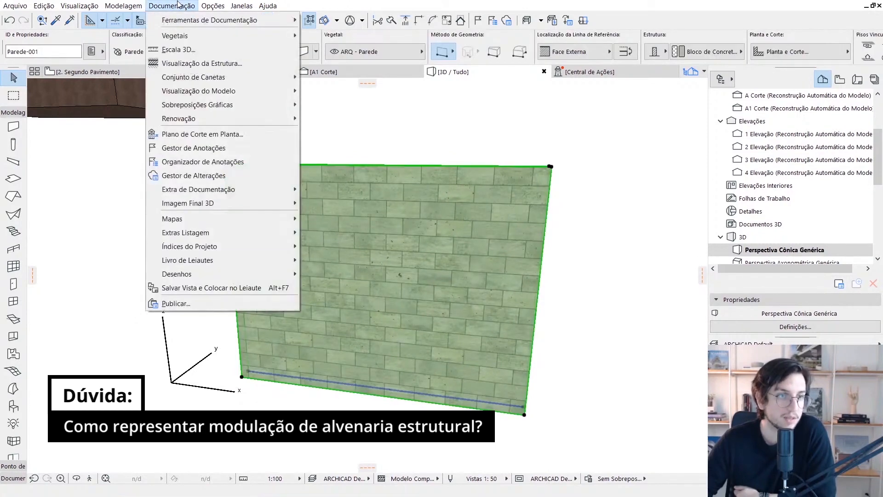
mouse_move(257, 204)
mouse_move(384, 288)
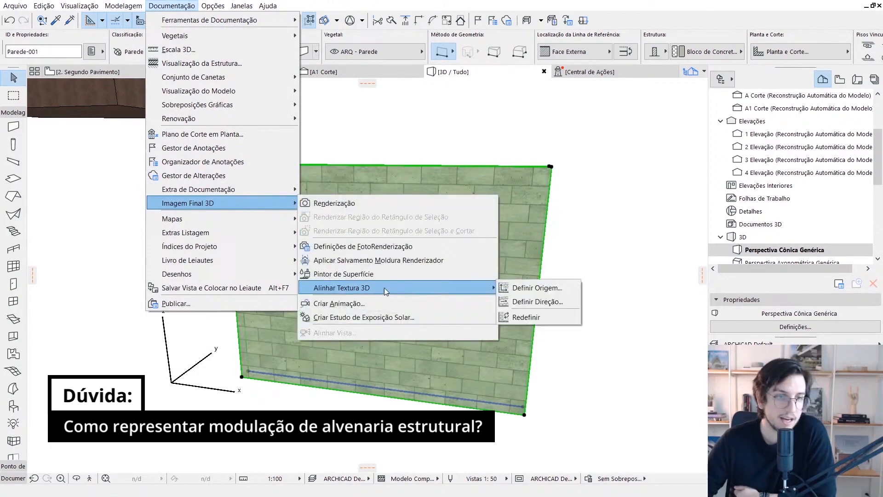
click(537, 287)
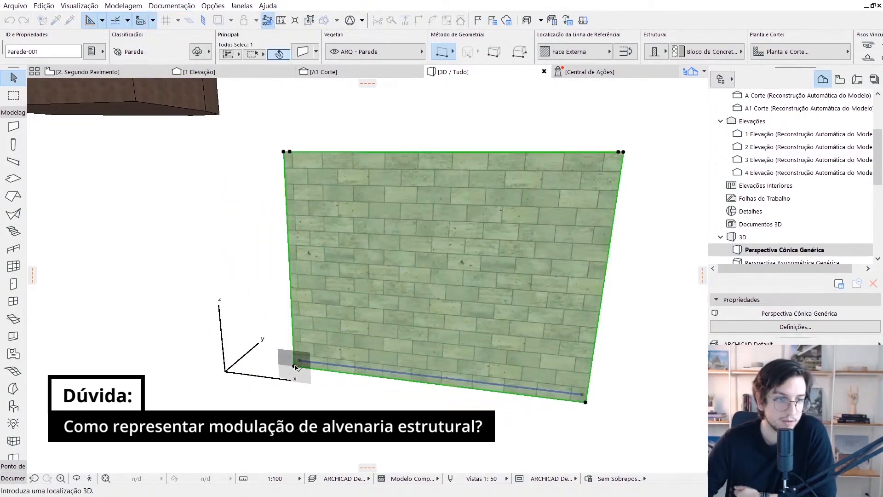
click(295, 366)
scroll(302, 358, up, 5)
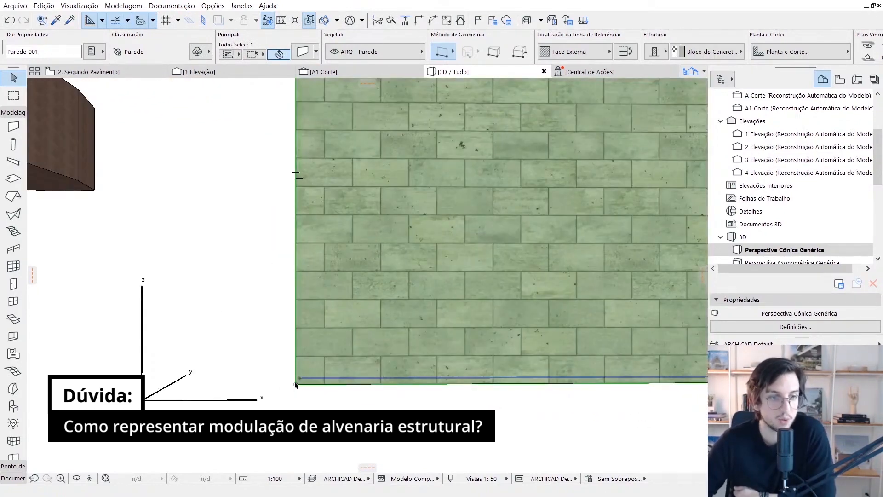
scroll(308, 371, up, 2)
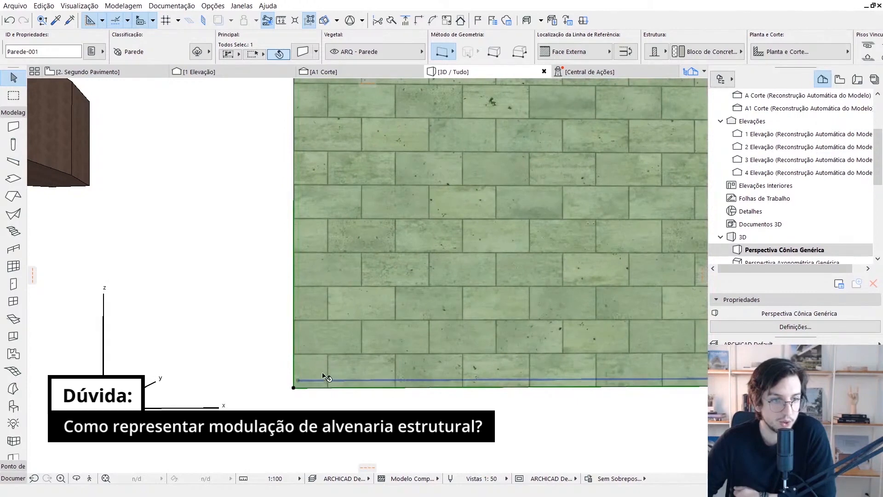
middle_drag(363, 360, 342, 391)
scroll(303, 397, down, 3)
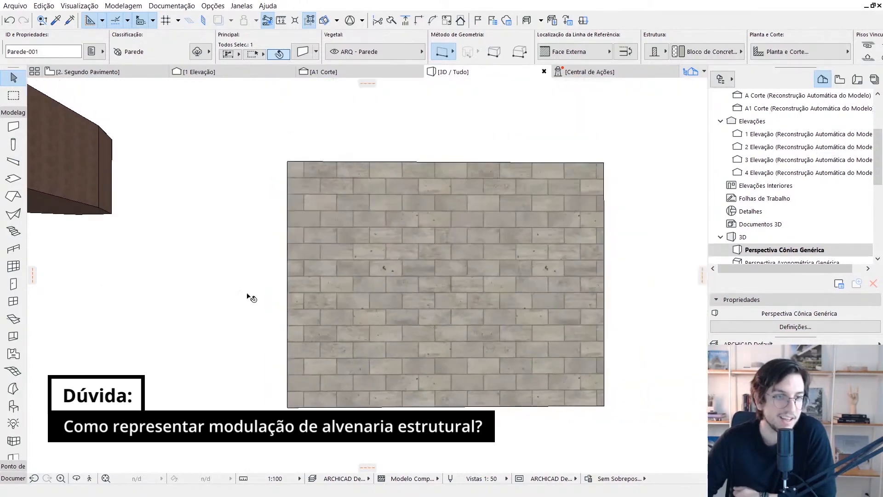
click(252, 241)
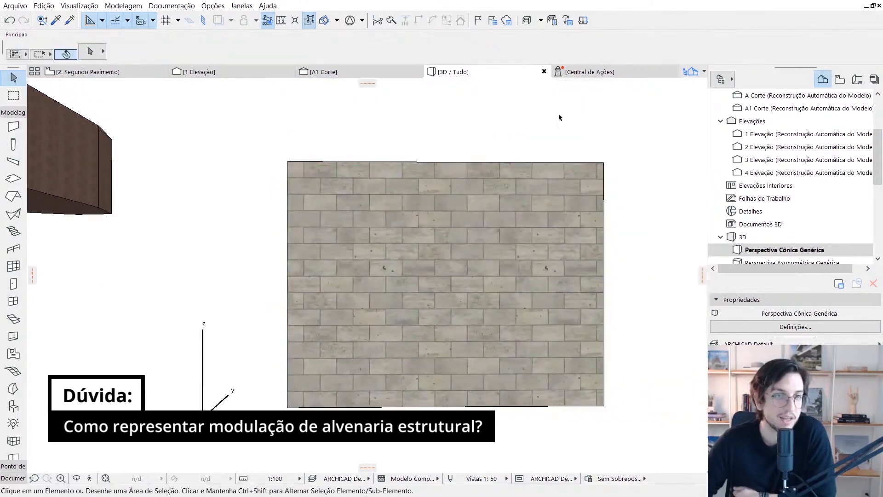
Switch off true line weight (Espessura Real da Linha) in the 1 Elevação view.
click(203, 72)
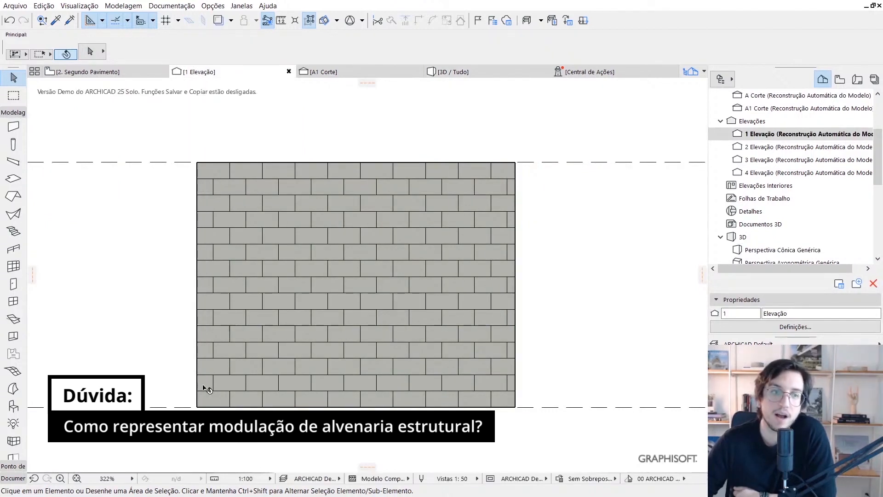
scroll(204, 402, up, 3)
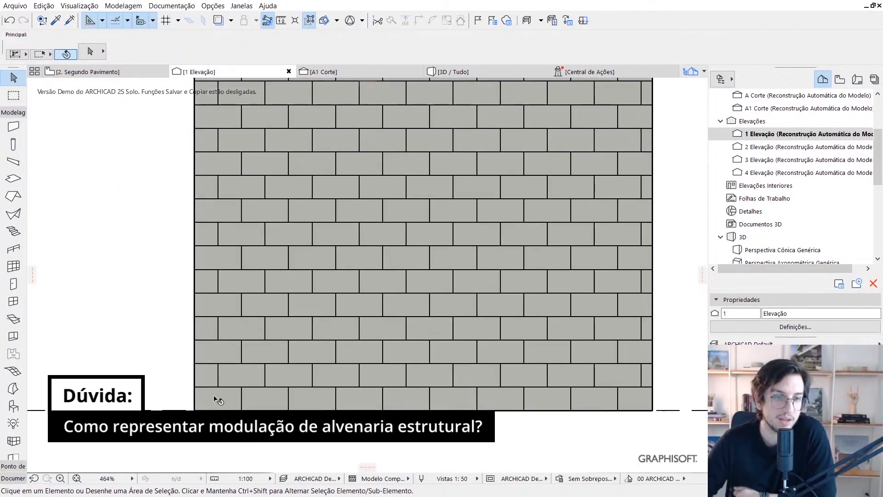
scroll(244, 388, down, 3)
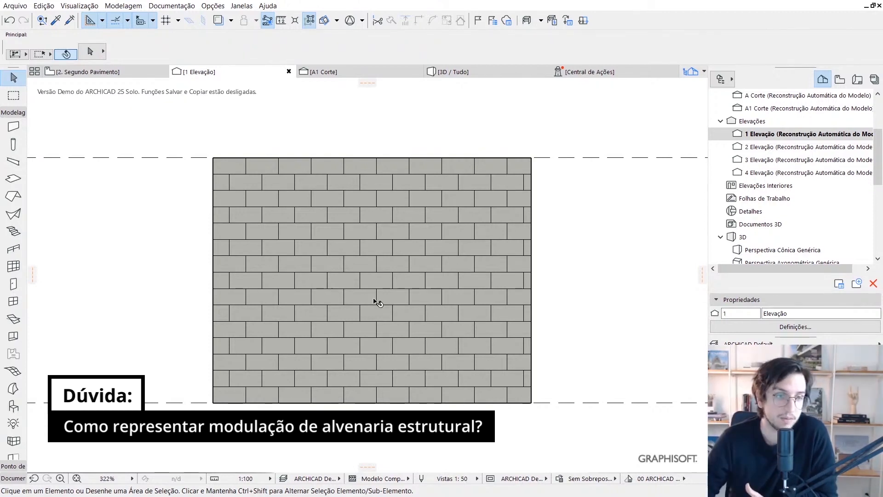
right_click(183, 251)
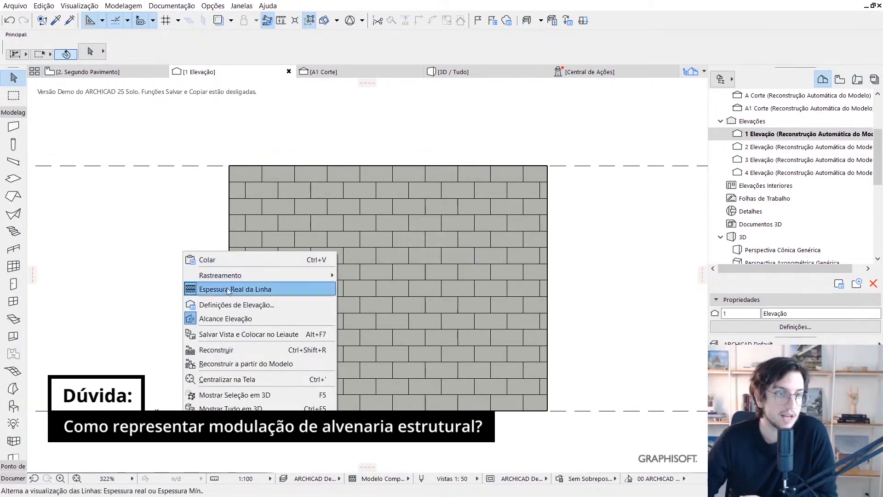
click(297, 290)
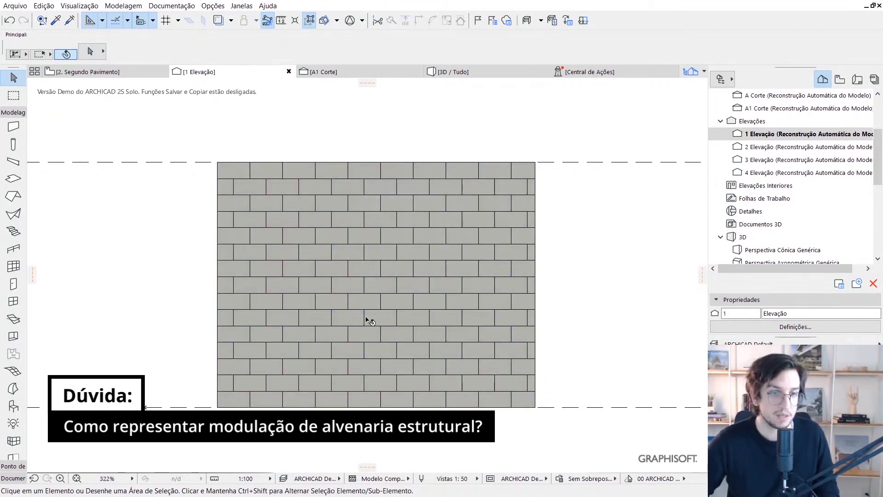
Open the 0. Pavimento Térreo plan and start the curtain wall tool with the Parede Cortina Genérica - Default favorite.
click(118, 74)
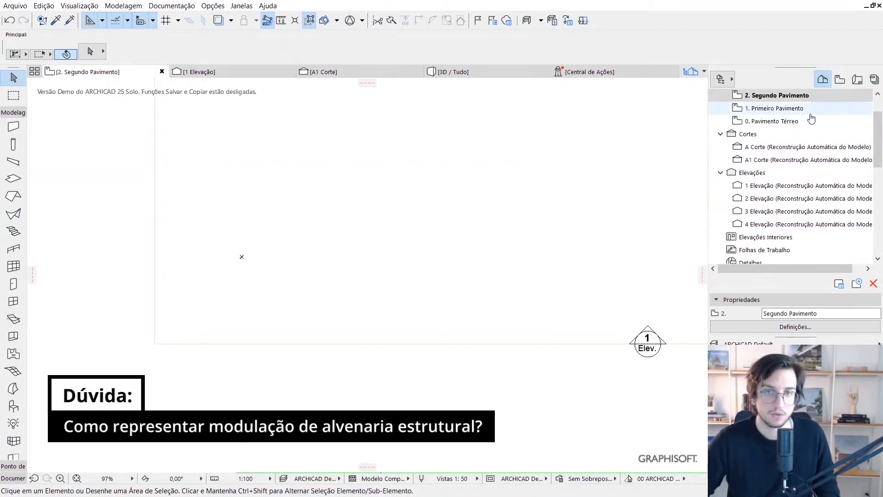
double_click(815, 122)
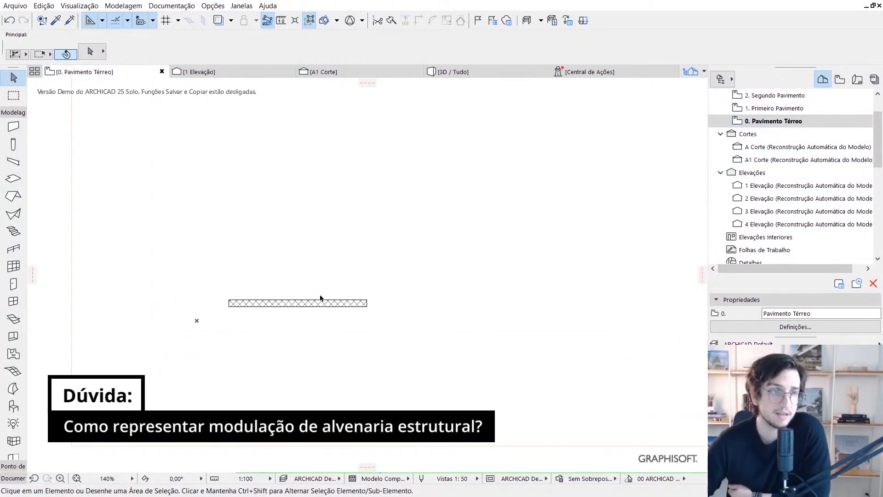
click(24, 266)
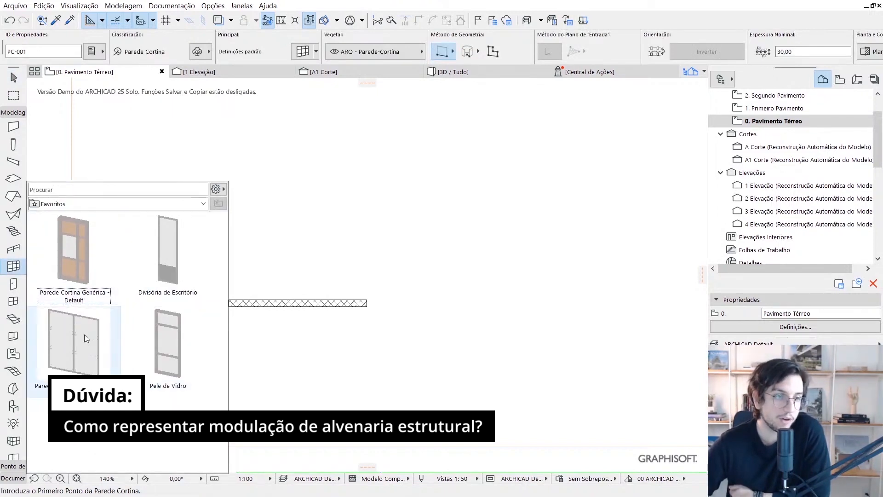
double_click(67, 268)
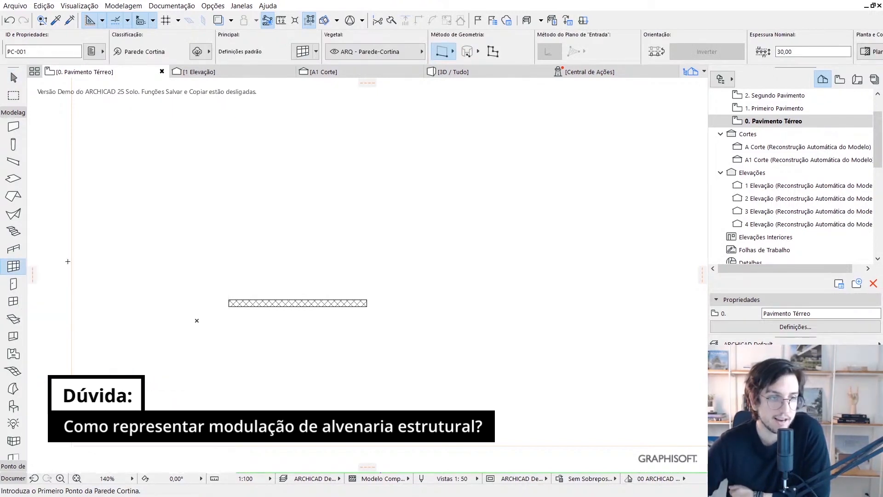
Review the height, base elevation and panel axis offset in the curtain wall default settings.
middle_drag(355, 225, 318, 219)
key(ctrl+t)
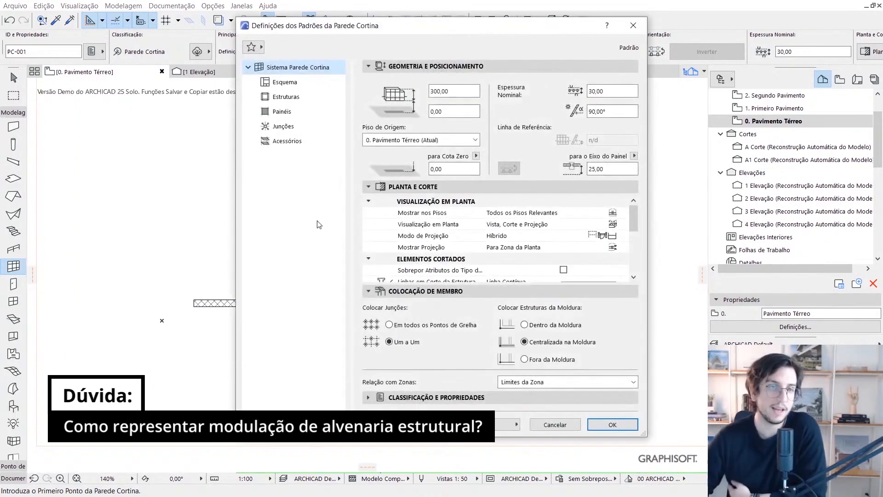
drag(320, 36, 296, 44)
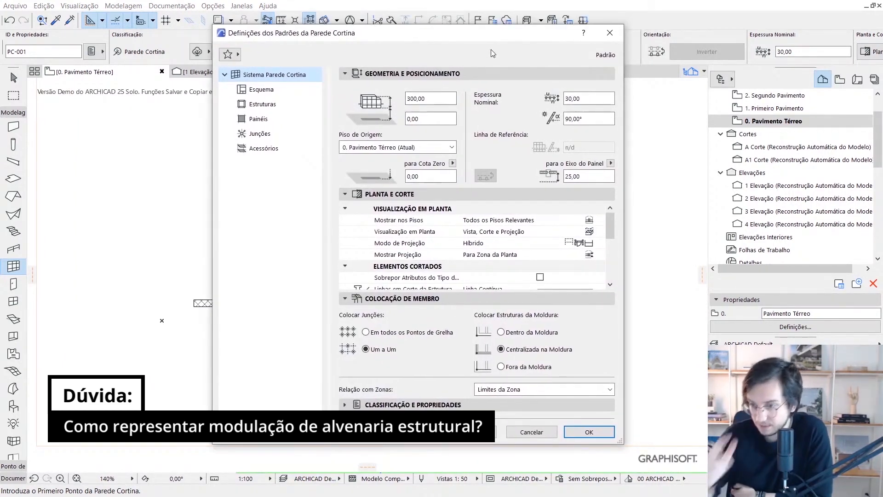
key(alt+Tab)
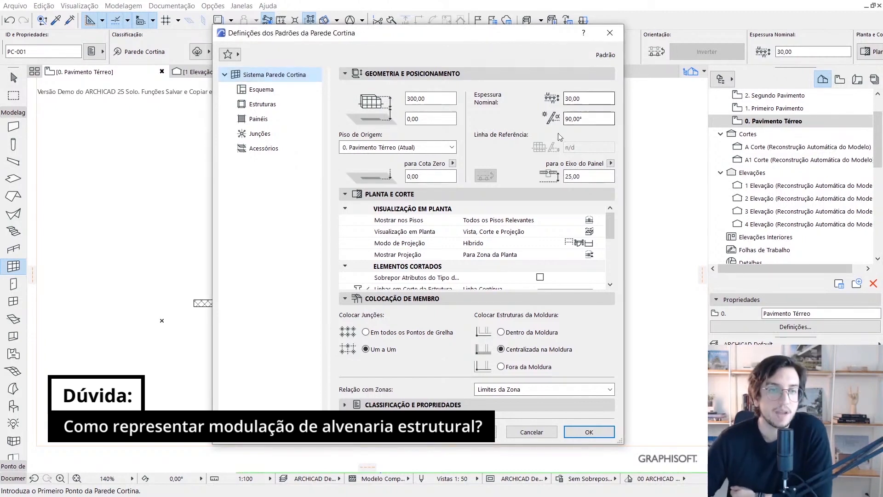
drag(376, 34, 375, 35)
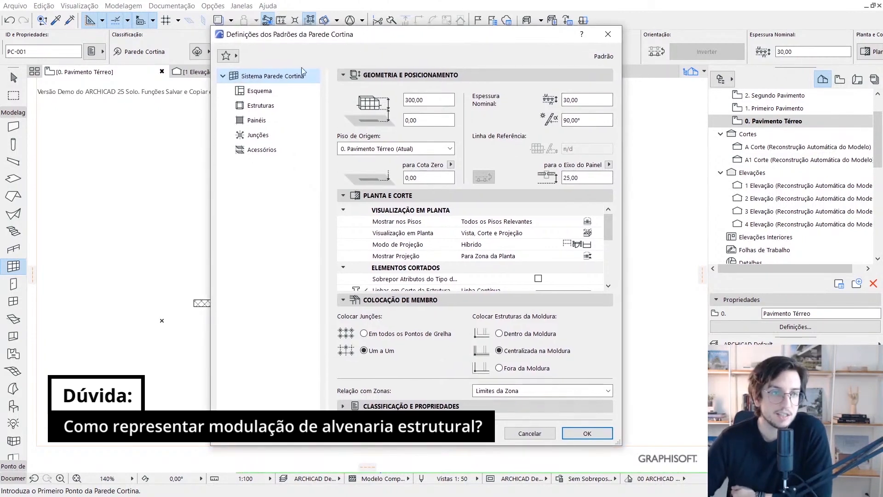
click(224, 77)
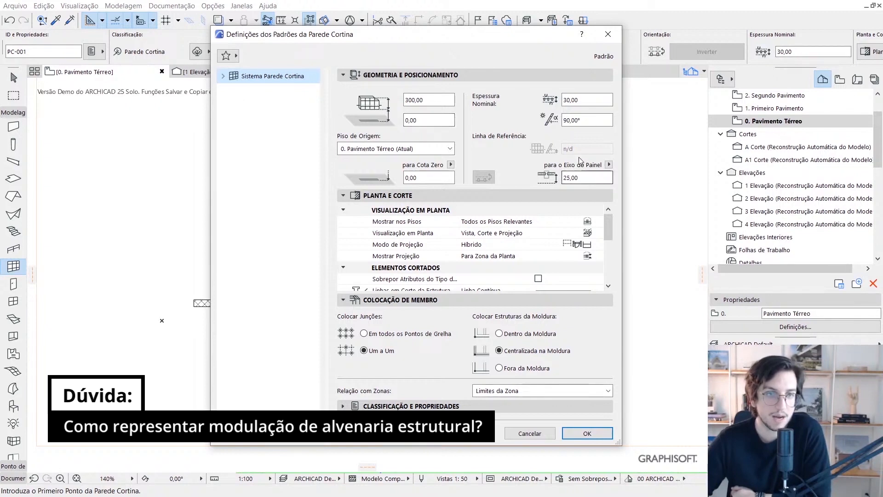
click(224, 76)
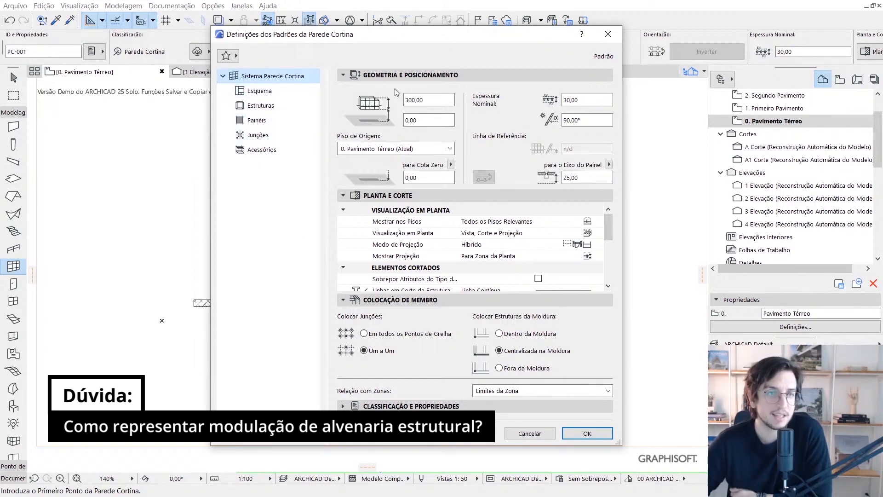
click(417, 99)
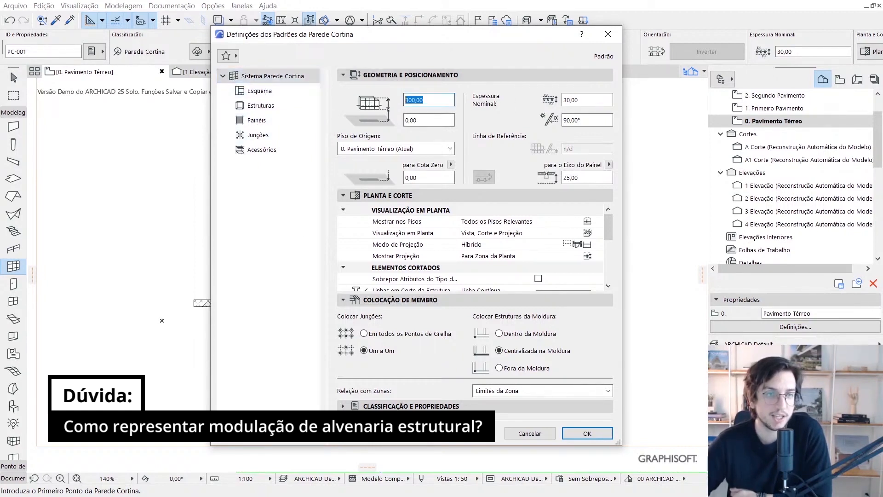
click(417, 124)
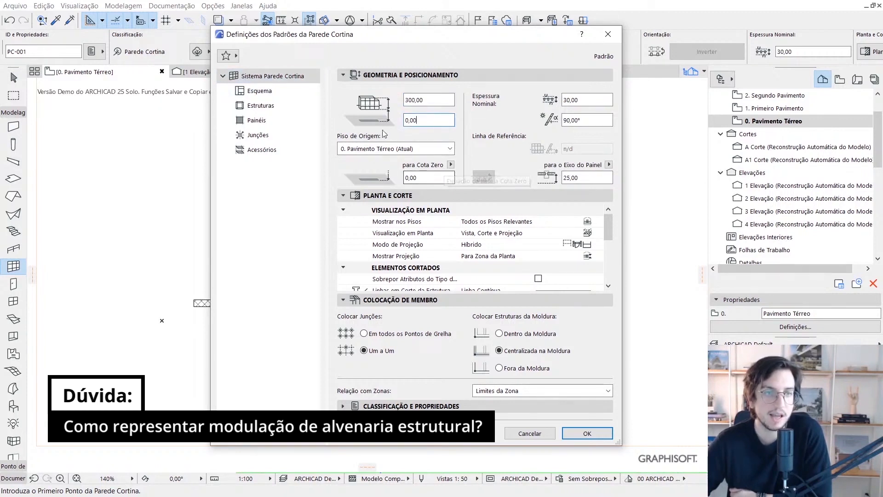
key(Tab)
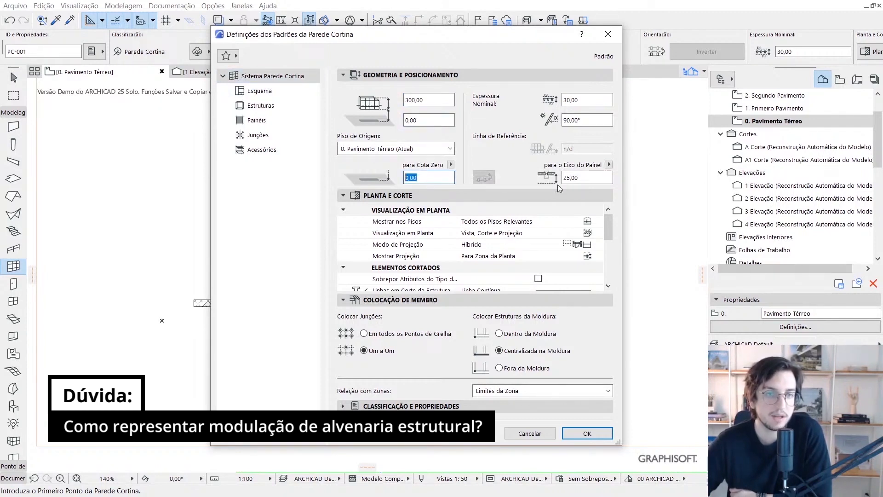
click(579, 178)
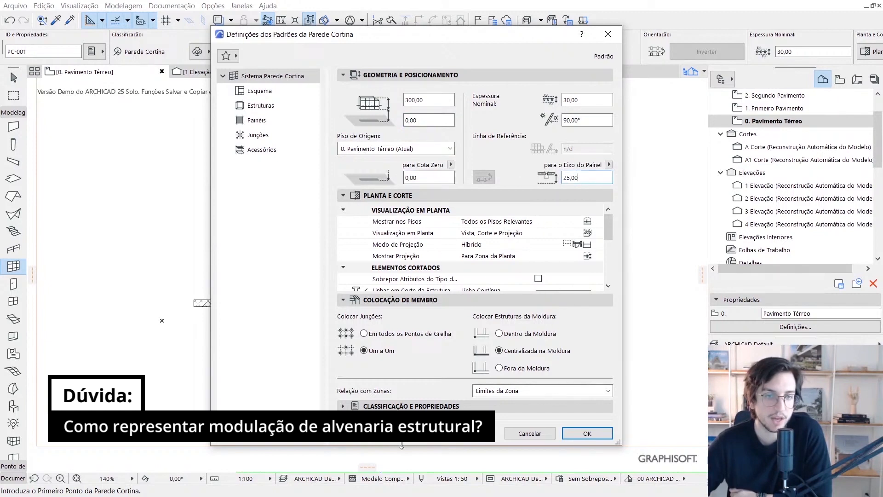
double_click(570, 178)
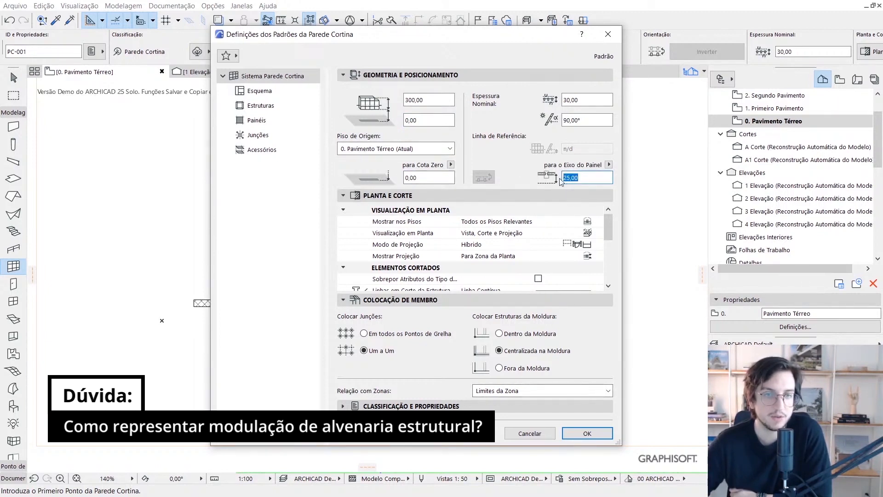
click(587, 433)
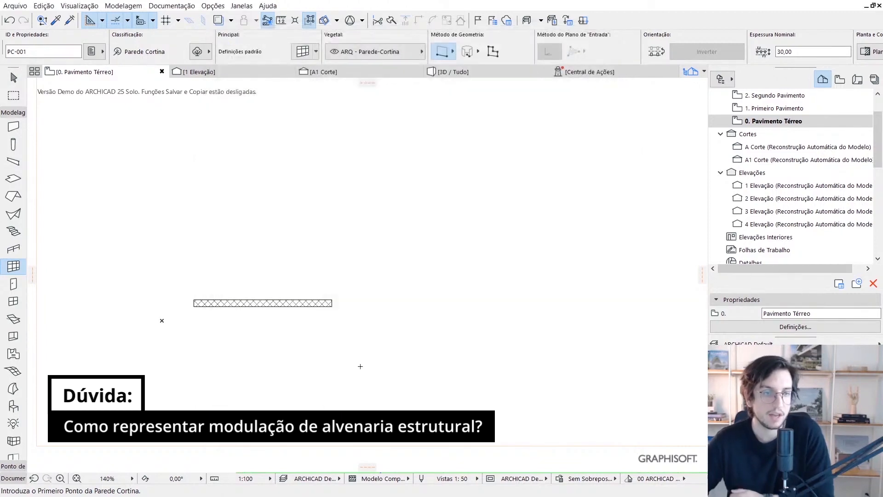
Draw a straight horizontal curtain wall in the empty area above the hatched block wall in plan.
middle_drag(229, 236, 294, 299)
scroll(293, 298, up, 1)
click(290, 242)
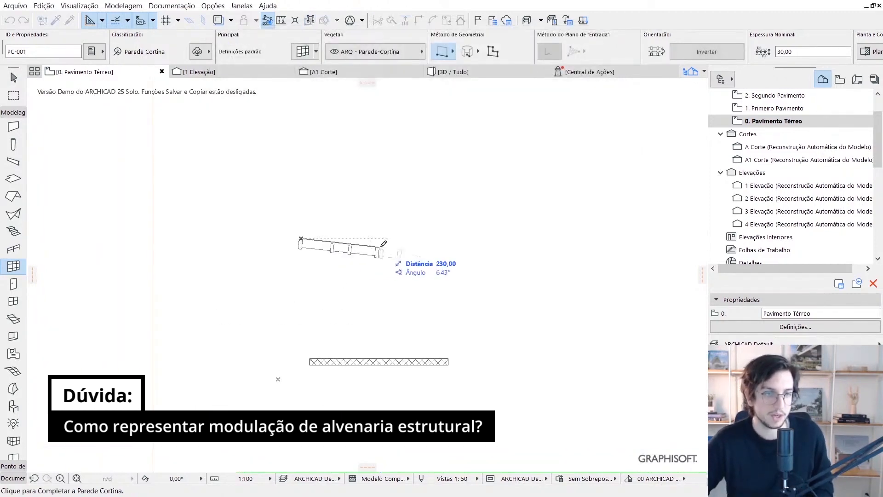
click(579, 241)
scroll(374, 259, up, 3)
scroll(299, 247, down, 1)
middle_drag(299, 247, 250, 249)
key(Escape)
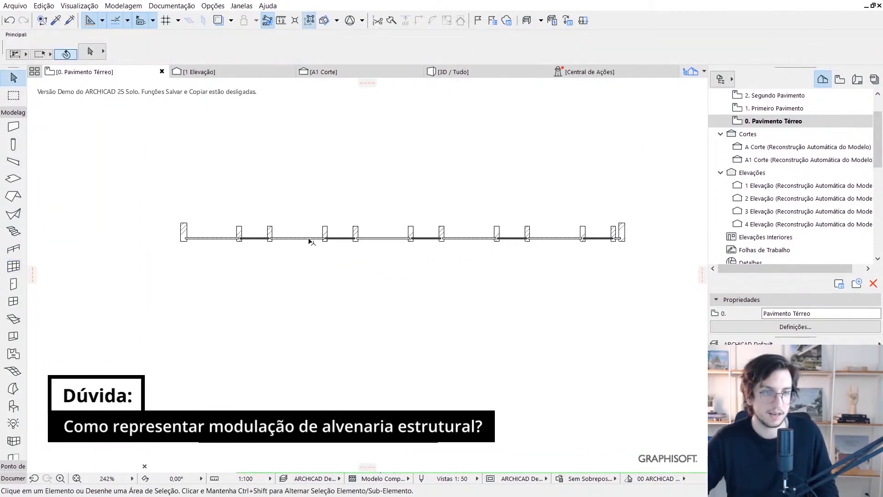
Set the new curtain wall's offset from the reference line to the panel axis to 0,00.
click(328, 239)
scroll(177, 235, up, 10)
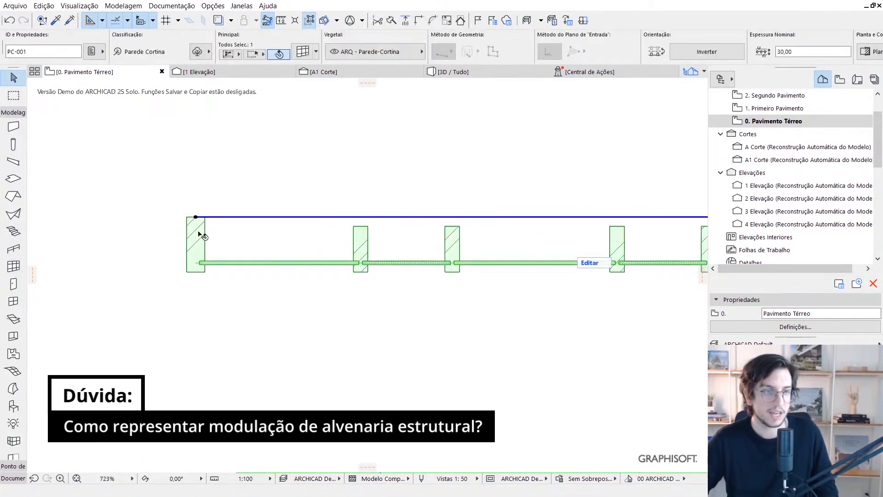
scroll(197, 233, up, 3)
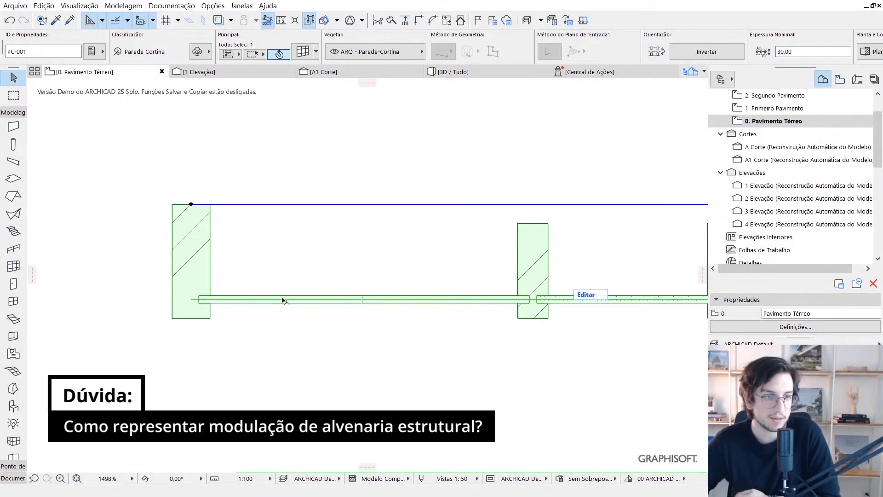
middle_drag(302, 323, 317, 330)
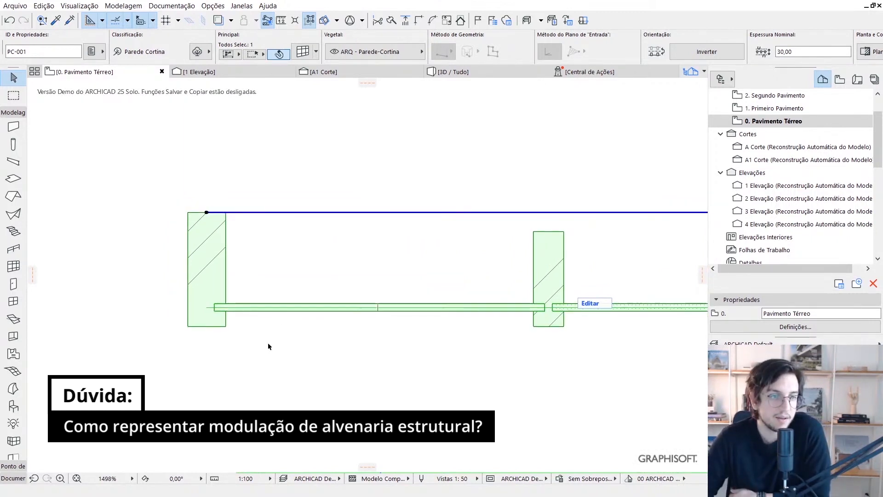
middle_drag(267, 322, 276, 328)
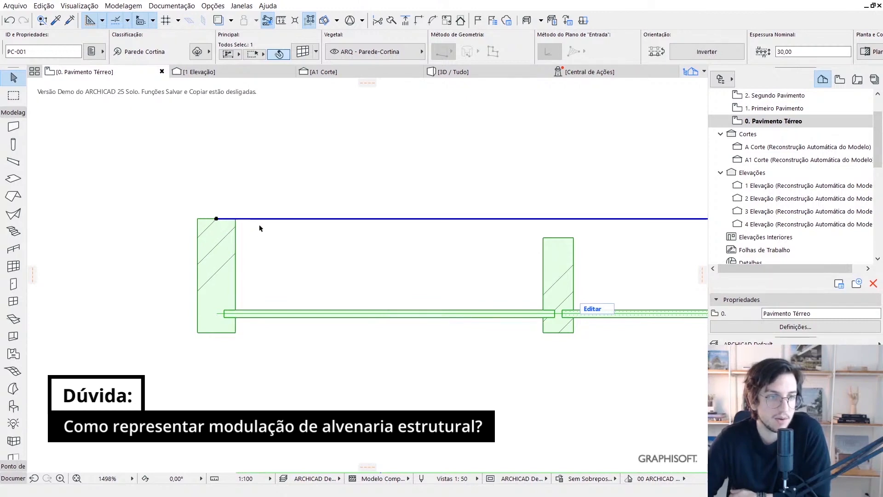
scroll(270, 303, down, 3)
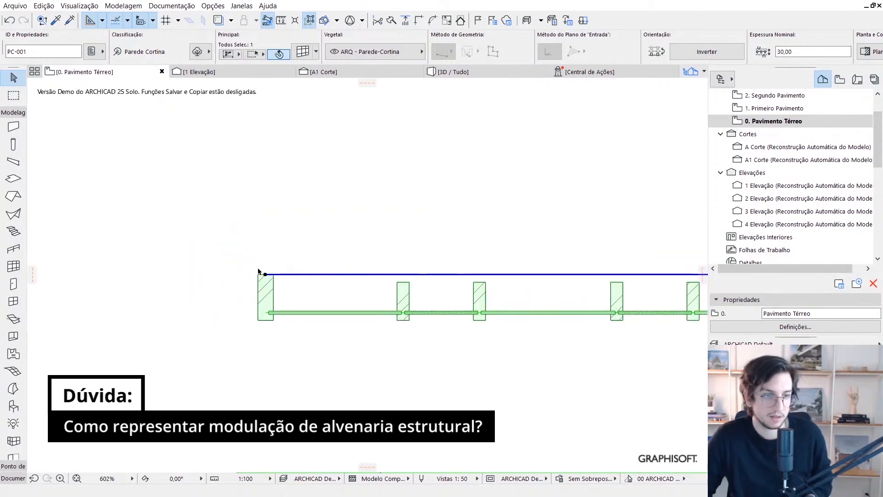
key(ctrl+t)
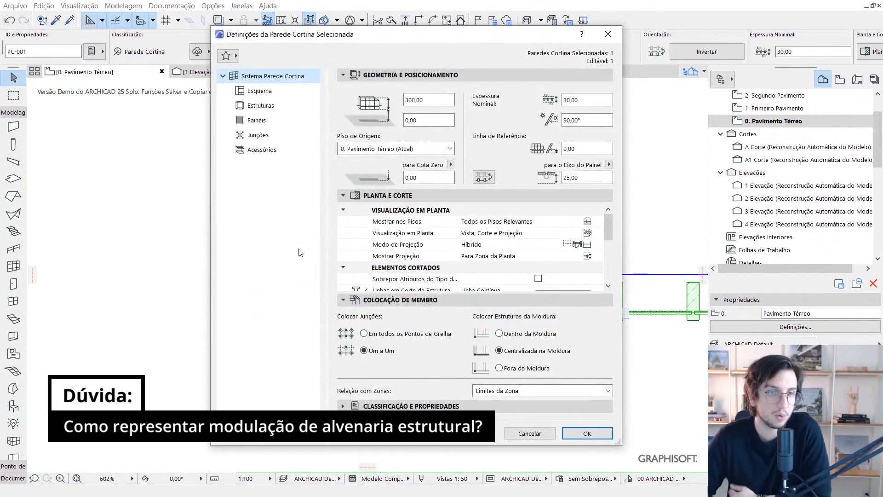
double_click(579, 178)
key(Return)
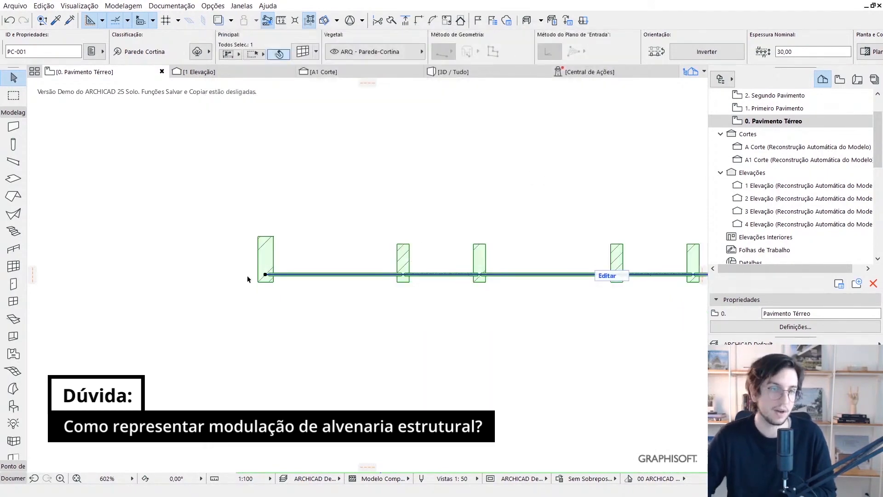
scroll(247, 276, up, 5)
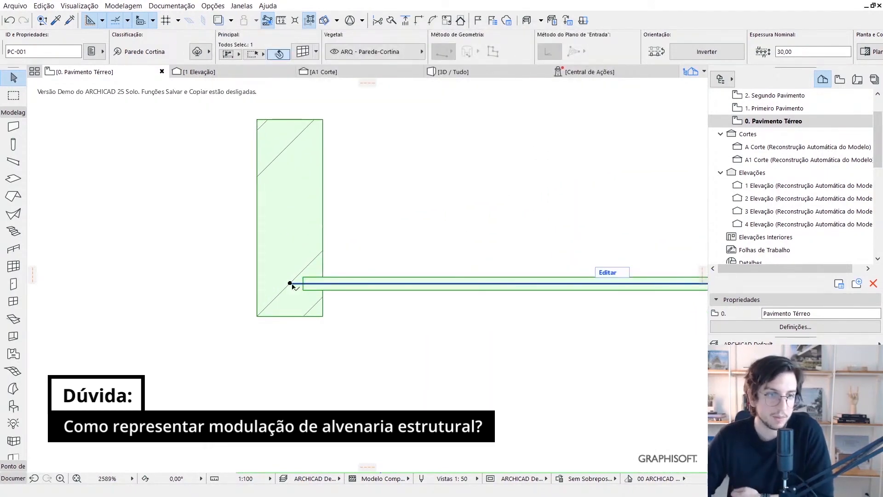
scroll(299, 294, down, 7)
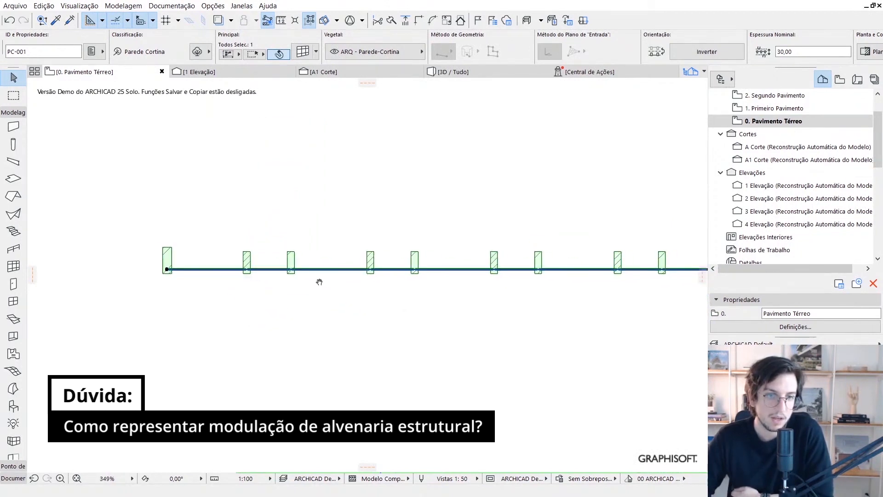
Set the widths of columns A and B in the curtain wall's scheme grid to 14,00.
scroll(304, 287, down, 2)
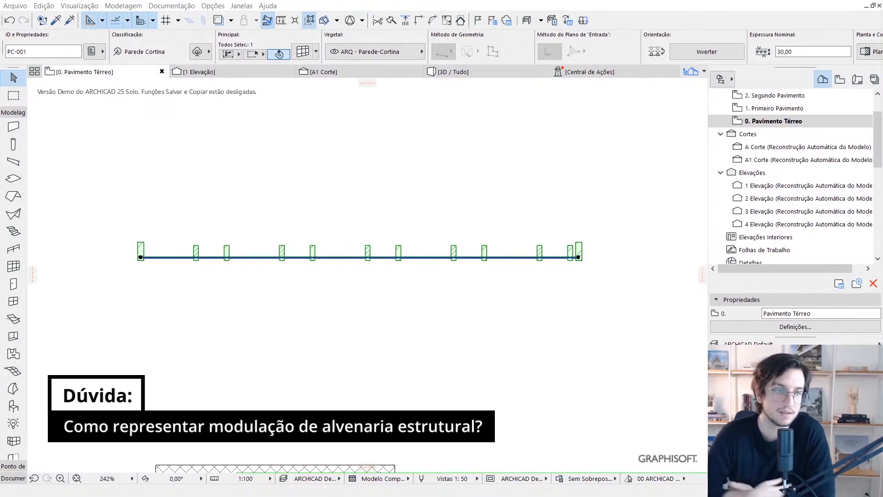
middle_drag(368, 284, 356, 274)
middle_drag(340, 322, 349, 330)
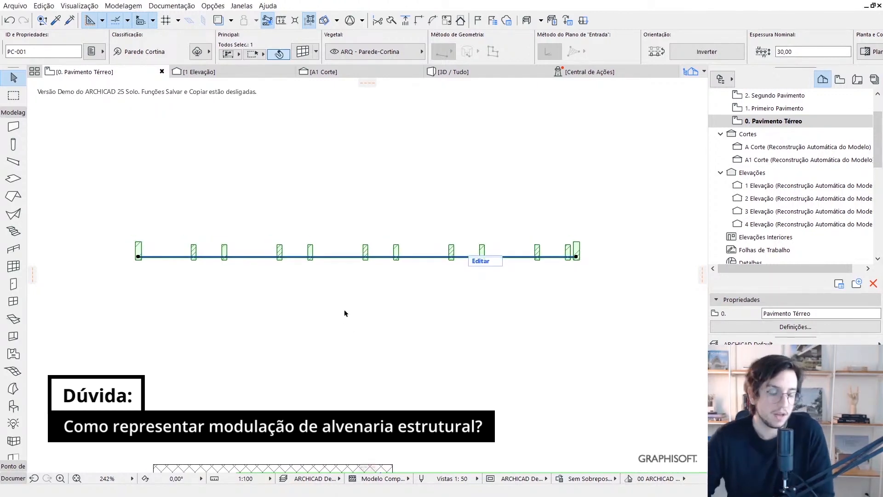
key(ctrl+t)
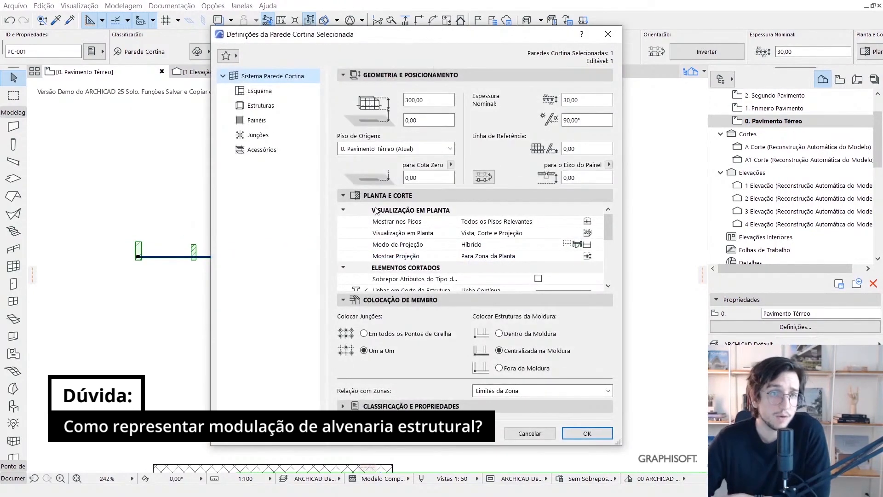
click(271, 91)
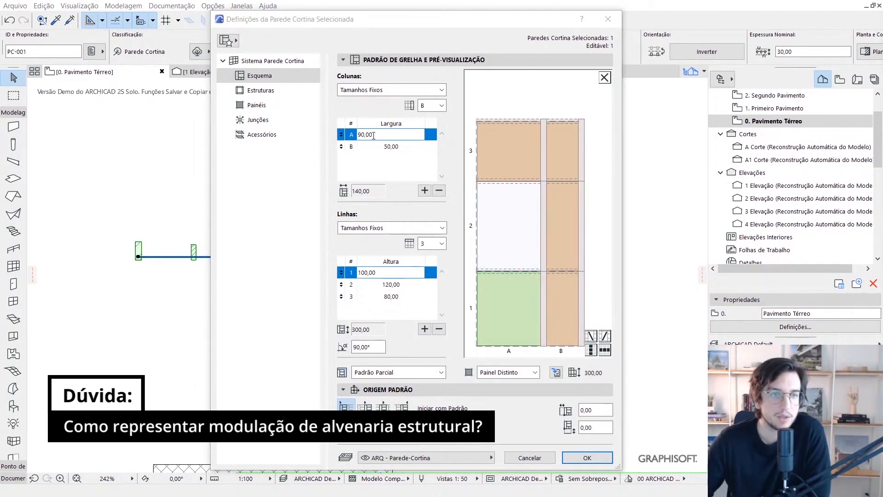
click(373, 136)
double_click(374, 134)
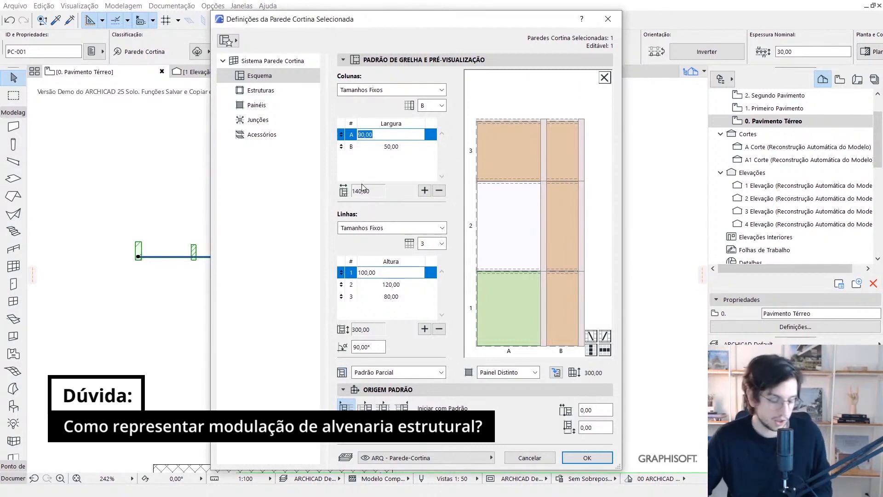
text(14)
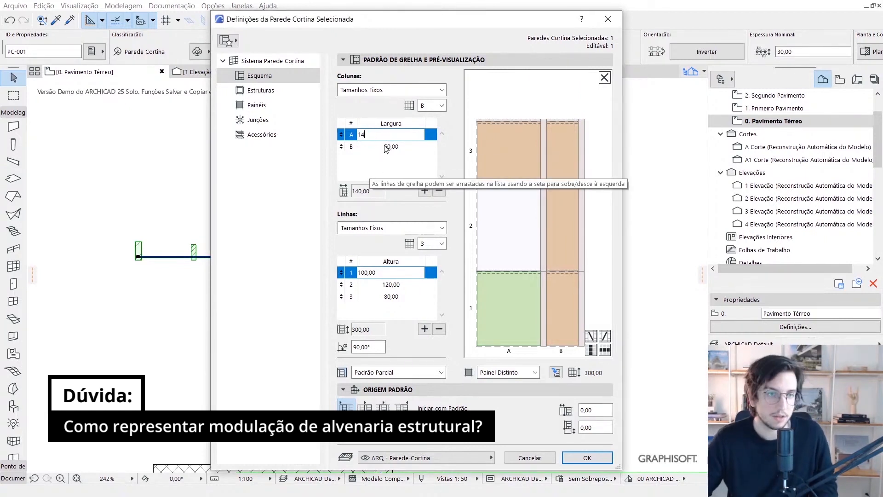
click(391, 146)
text(14)
key(Return)
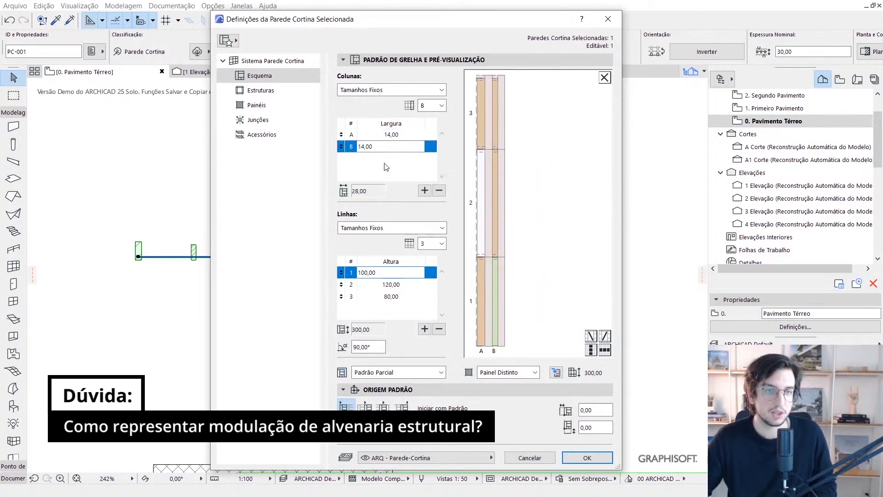
Remove row 3 from the scheme grid and set the heights of rows 1 and 2 to 14,00.
click(401, 296)
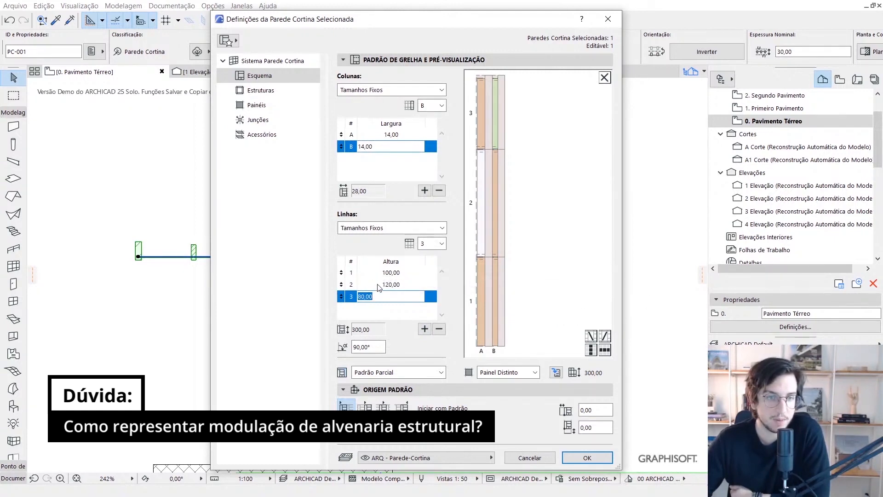
click(440, 329)
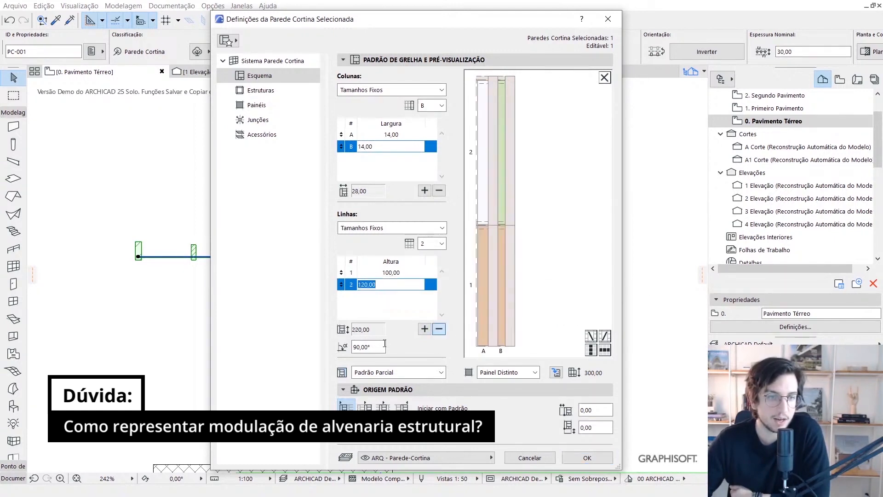
click(350, 272)
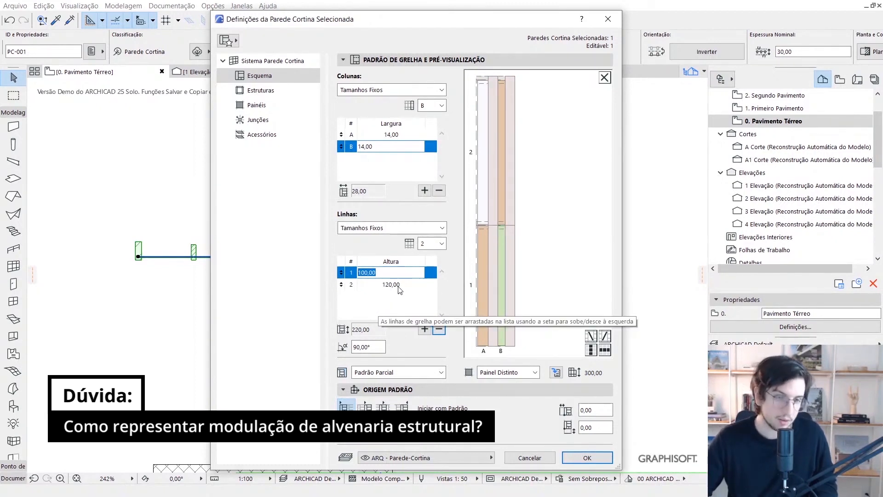
text(14)
key(Return)
text(14)
key(Return)
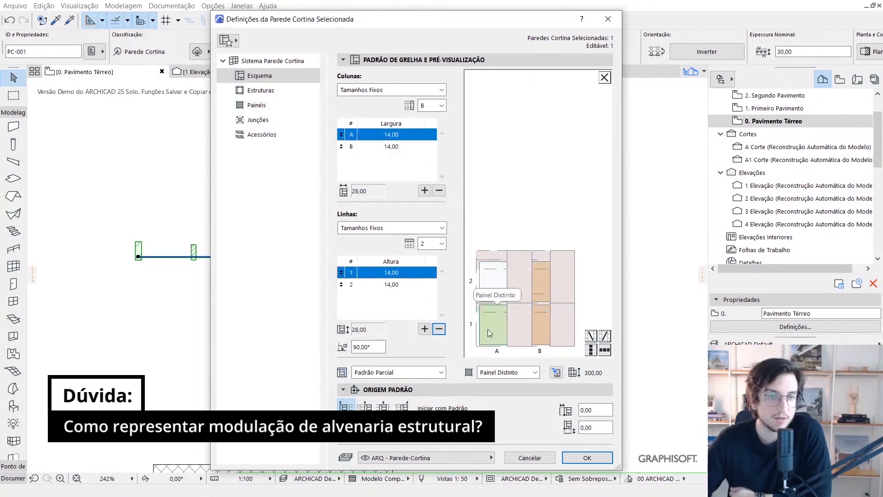
Check which panel or frame class is assigned to each cell and mullion in the grid pattern preview.
click(540, 321)
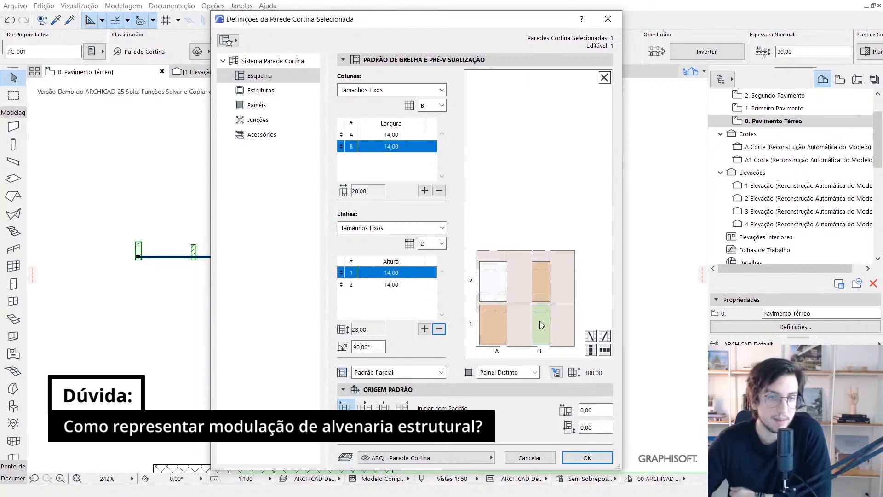
click(499, 328)
click(499, 288)
click(540, 325)
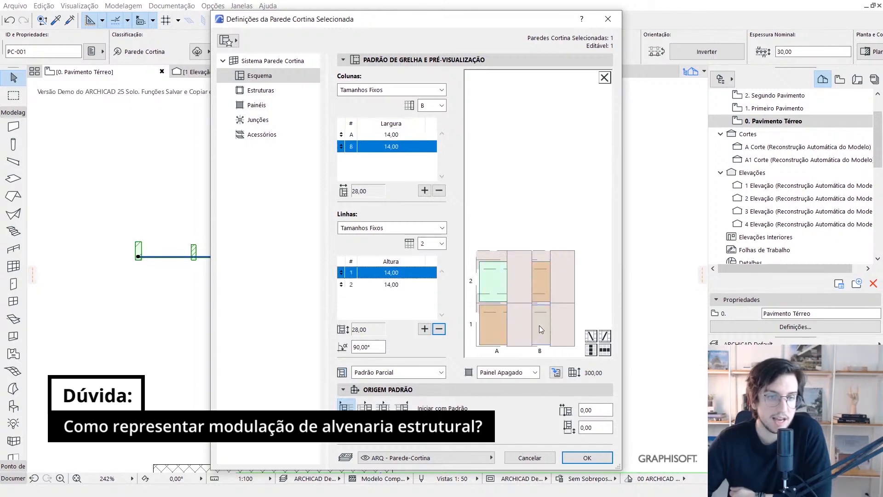
click(534, 283)
click(500, 291)
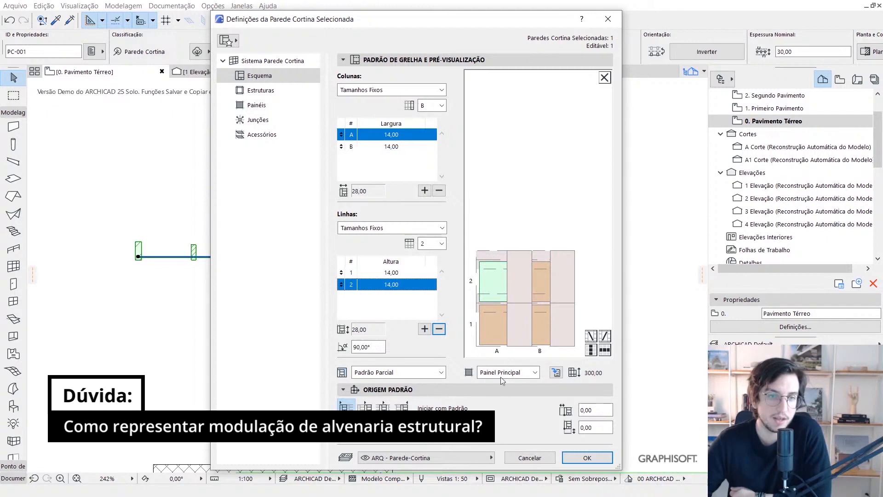
click(538, 288)
click(542, 326)
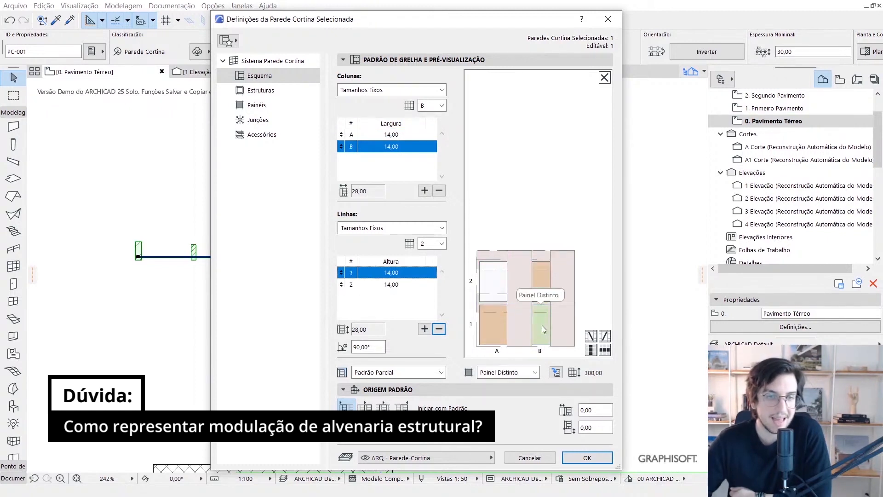
click(495, 329)
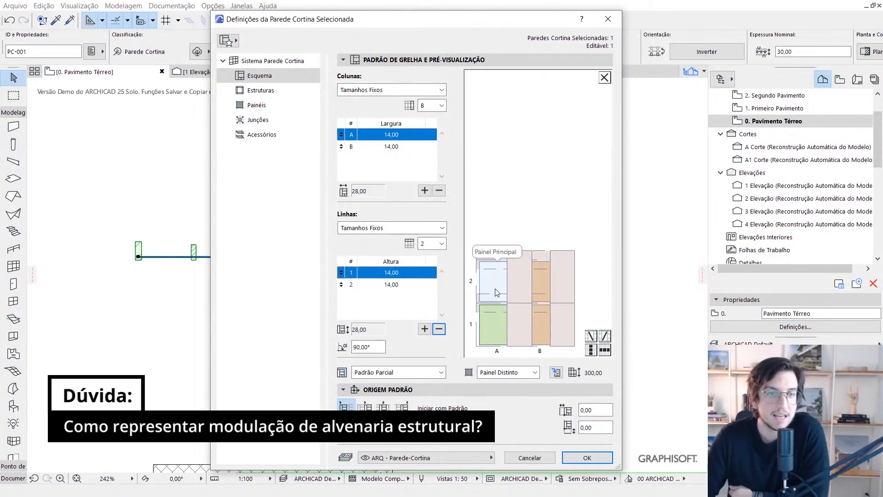
click(518, 283)
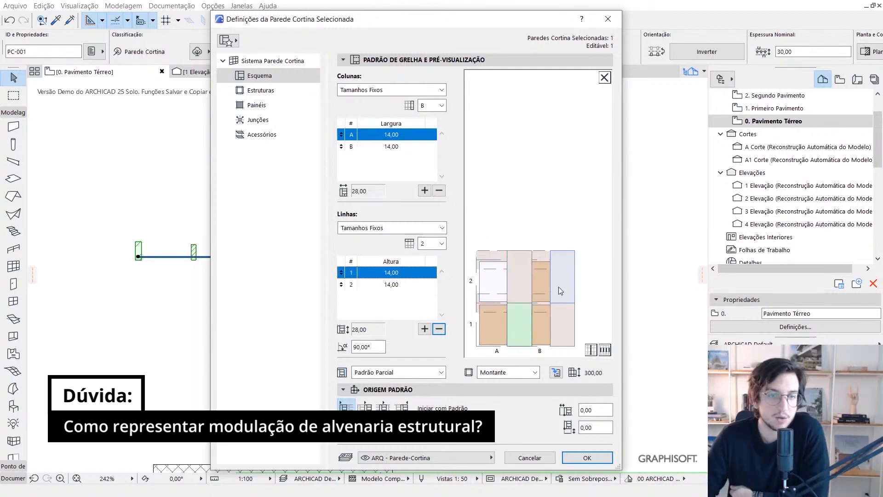
click(564, 319)
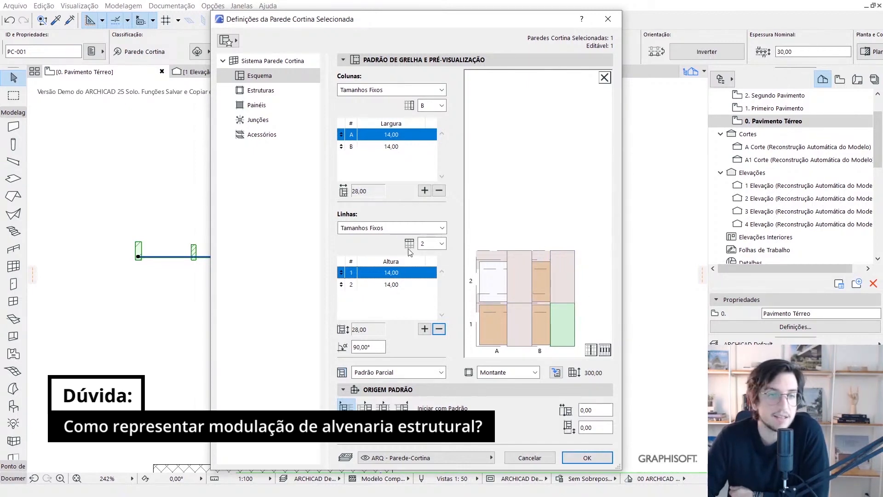
Add a frame class named Argamassa to the curtain wall's structures, created as Novo instead of duplicating Moldura Canto.
click(261, 91)
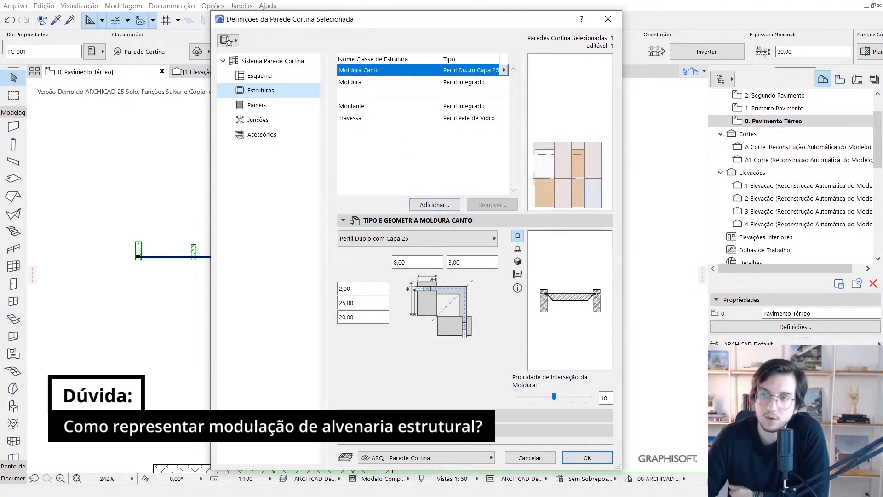
click(440, 207)
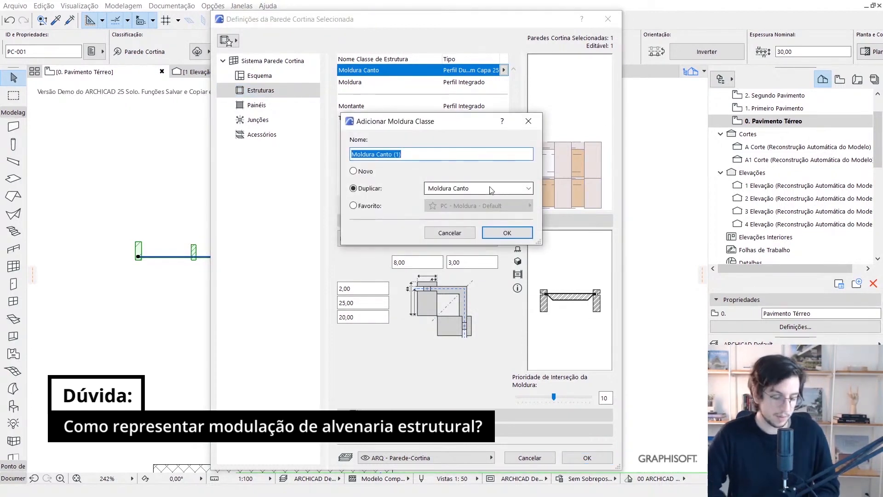
text(Argamassa)
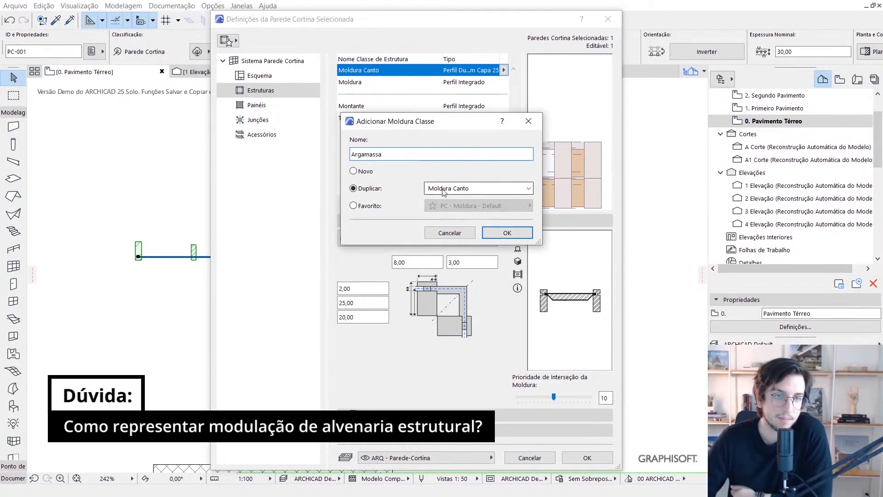
click(493, 185)
click(359, 166)
click(362, 171)
triple_click(363, 154)
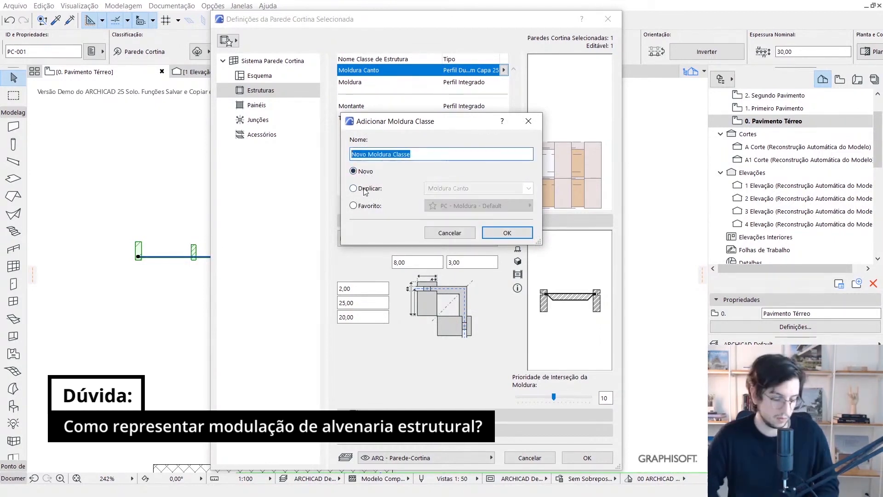
text(Argamassa)
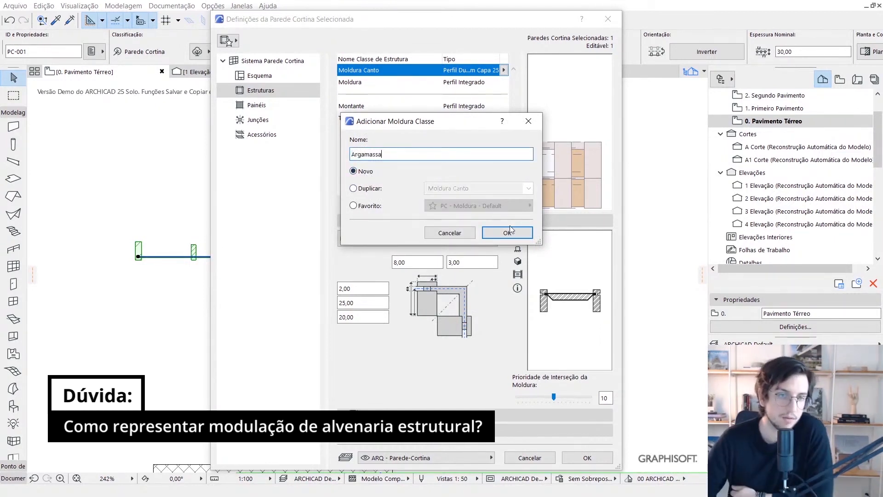
key(Return)
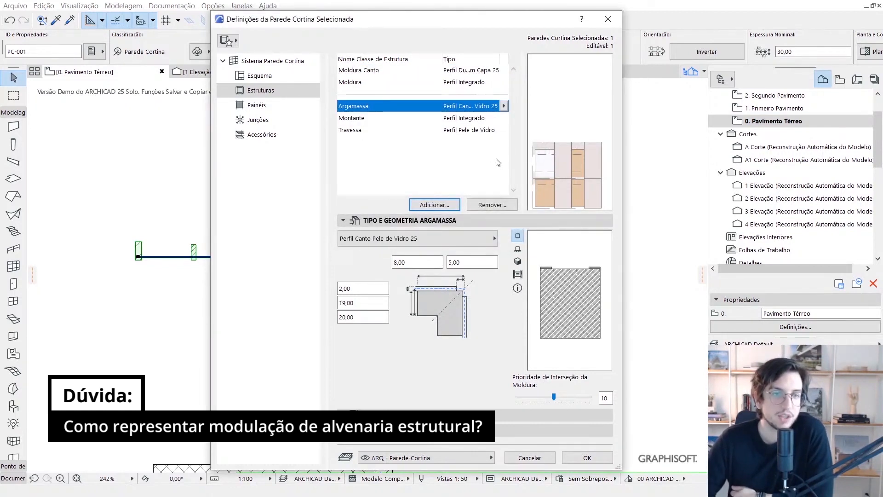
Change the Argamassa frame class to the Perfil Integrado type and set its width to 1,00.
click(503, 106)
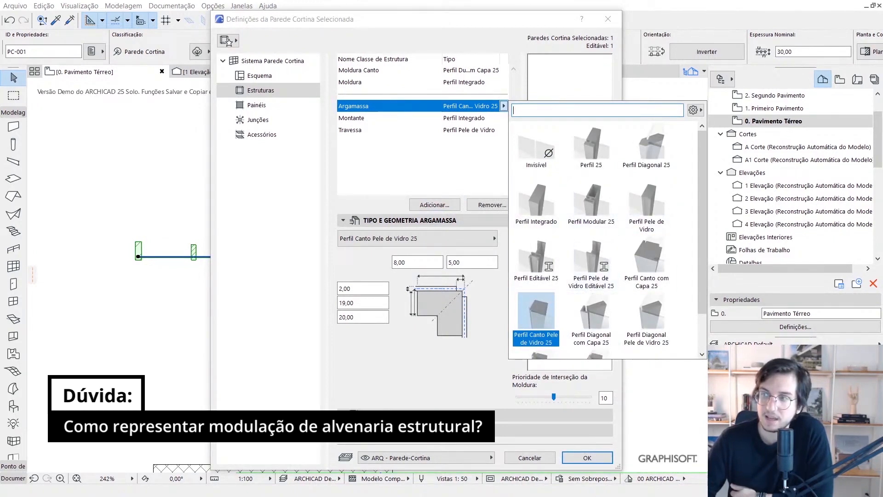
click(546, 200)
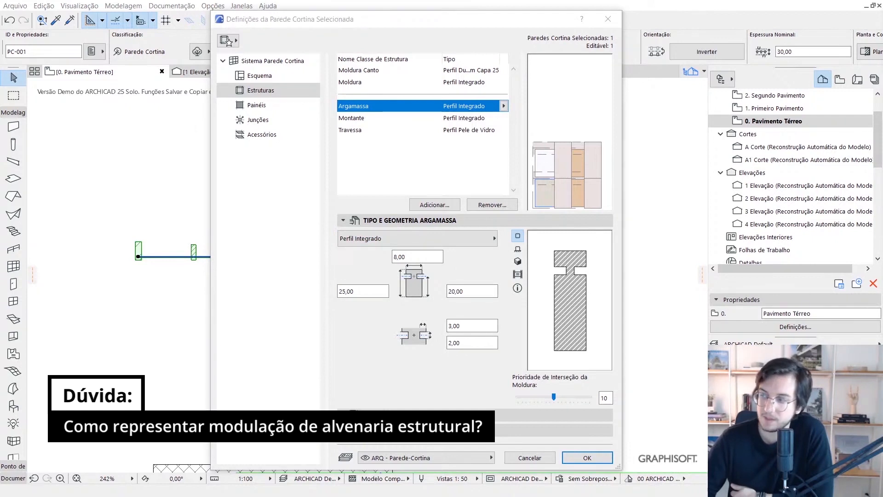
click(414, 257)
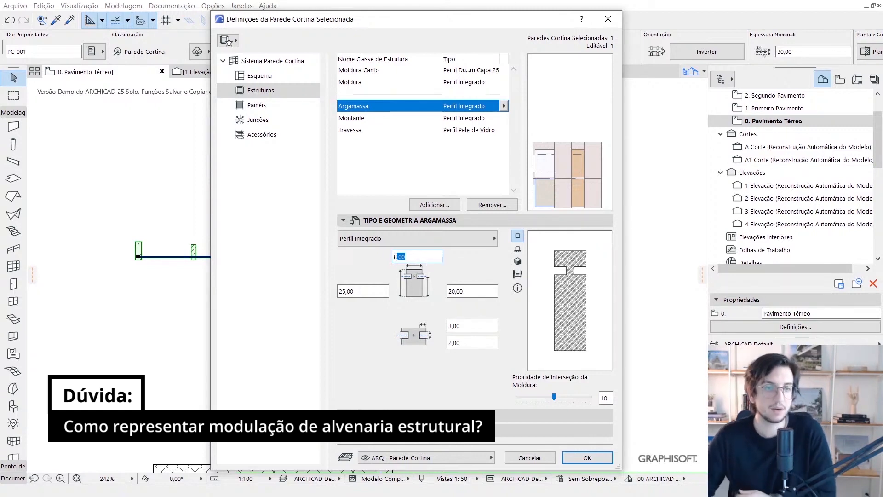
text(1)
Set the Argamassa profile's depth to 14,00 and the offset from its back to the panel centreline to 13,00.
click(361, 293)
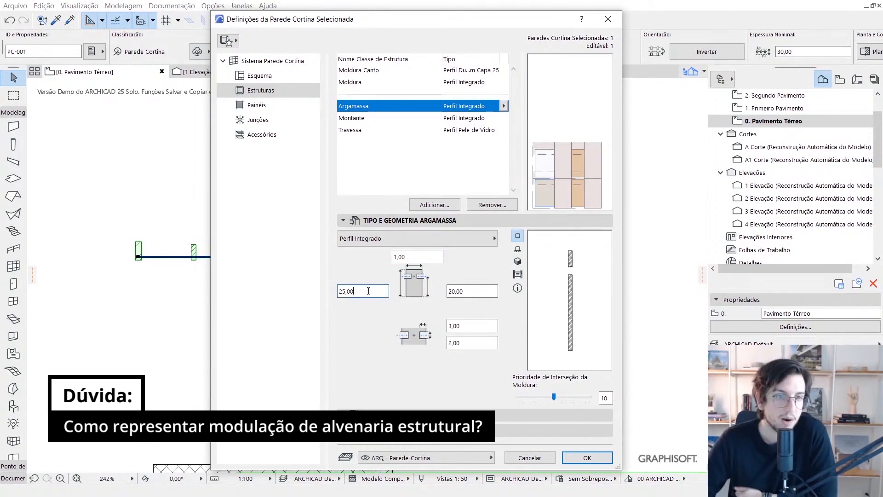
drag(368, 292, 308, 294)
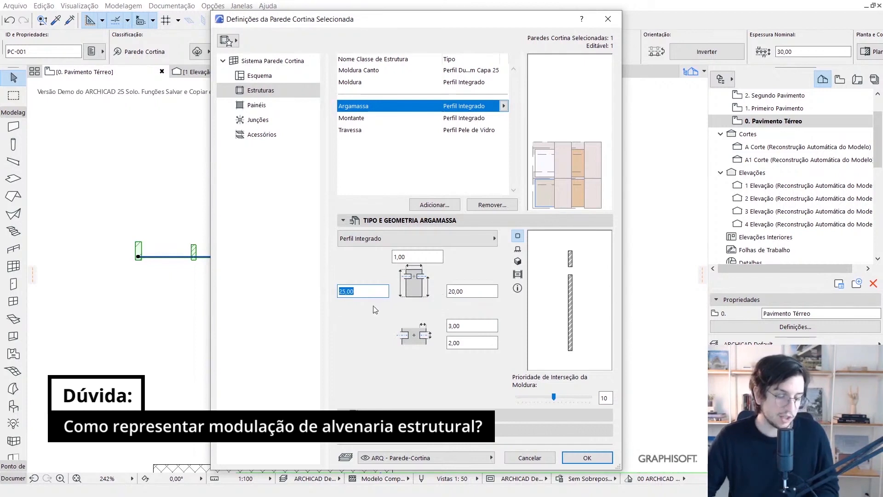
text(14)
click(461, 290)
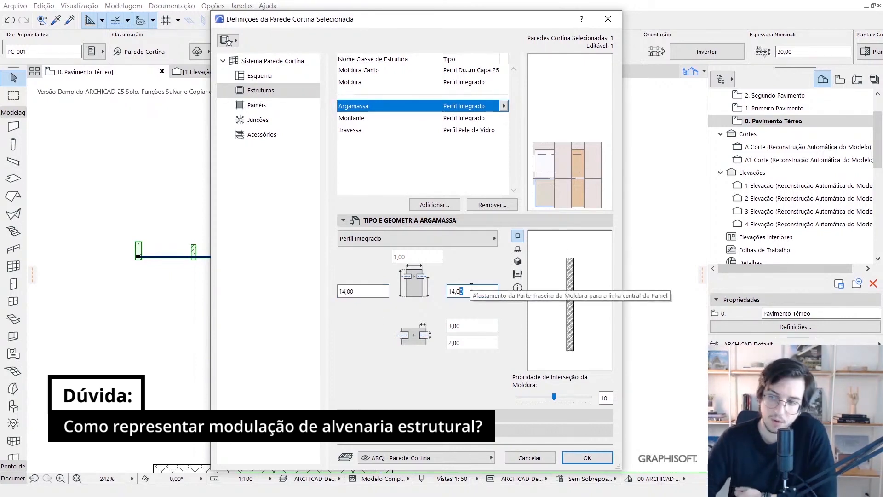
drag(479, 289, 436, 363)
text(13)
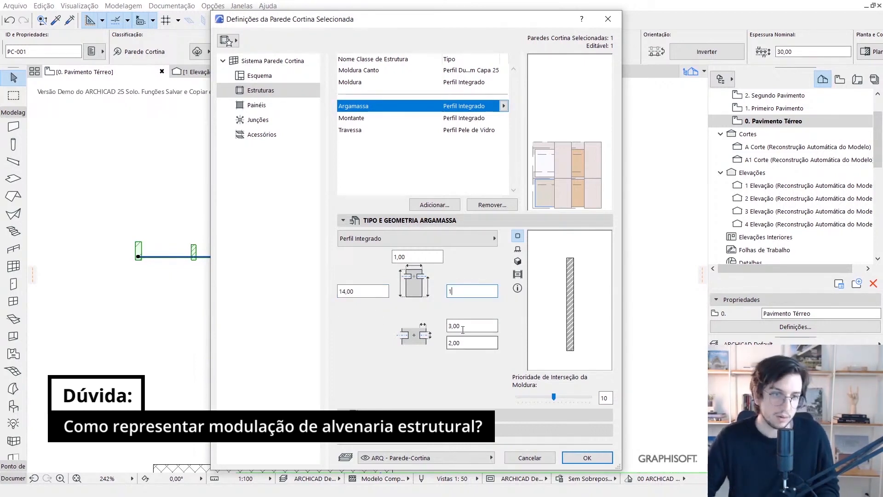
key(Tab)
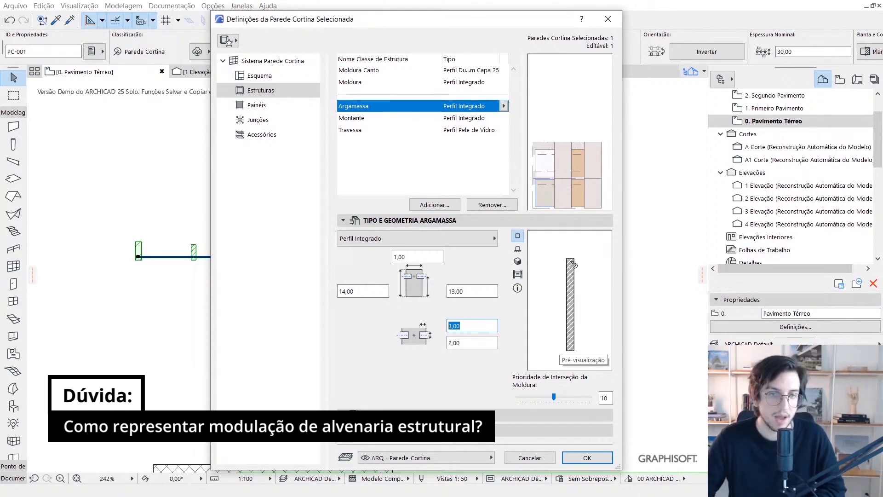
Set both panel groove dimensions of the Argamassa profile to 0,00.
text(0)
drag(473, 342, 434, 359)
text(0)
click(471, 326)
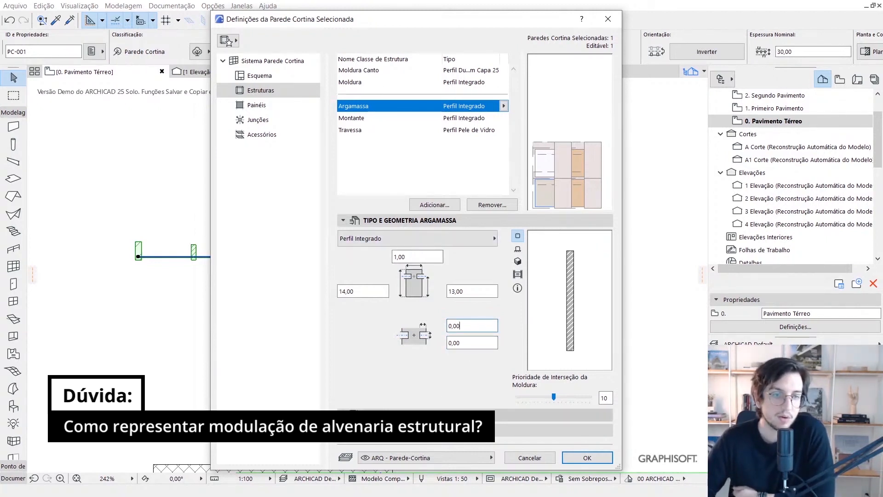
Assign the Argamassa Colante building material to the Argamassa frame class.
click(423, 415)
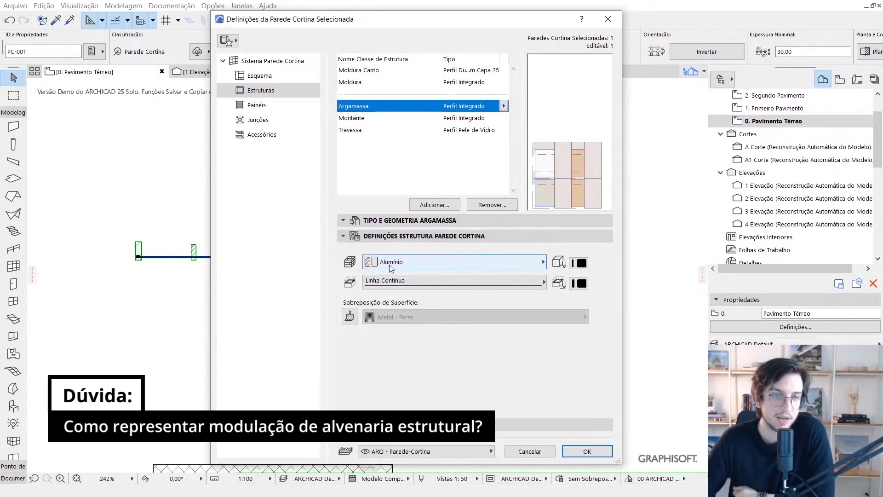
click(405, 262)
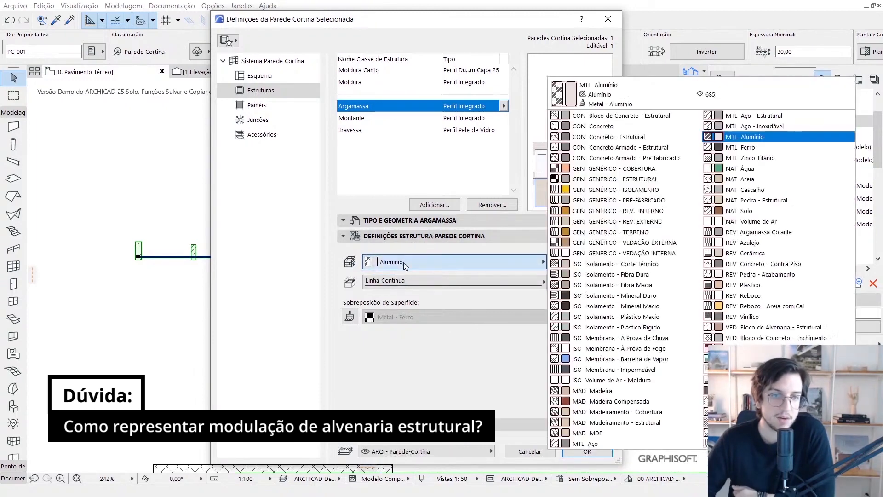
click(761, 235)
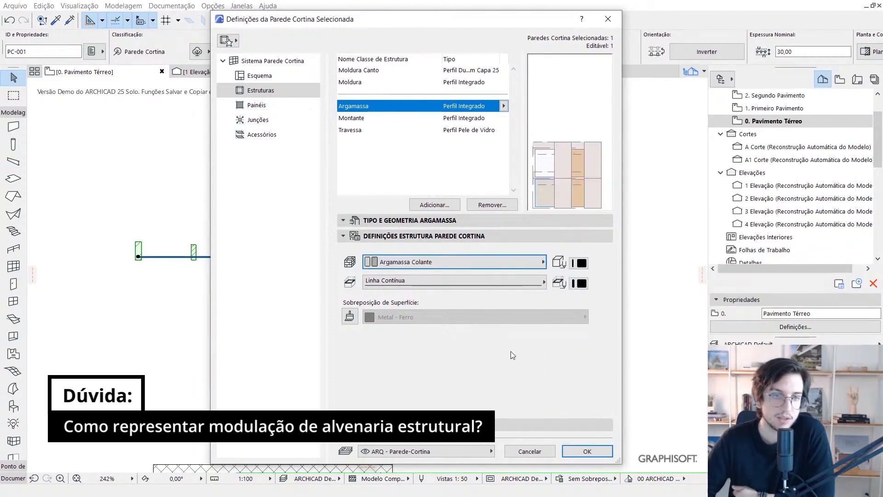
In the scheme grid, assign Argamassa to the row 2 mullion between columns A and B and to the transom between rows 1 and 2.
click(260, 76)
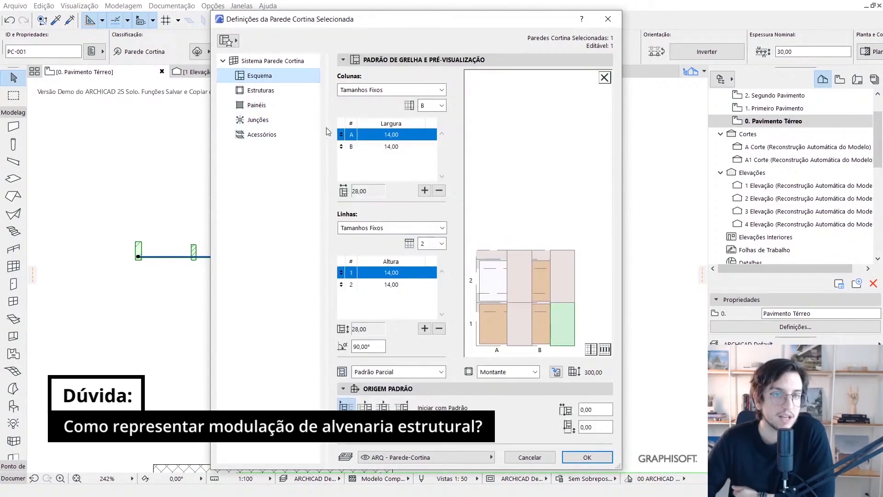
click(521, 283)
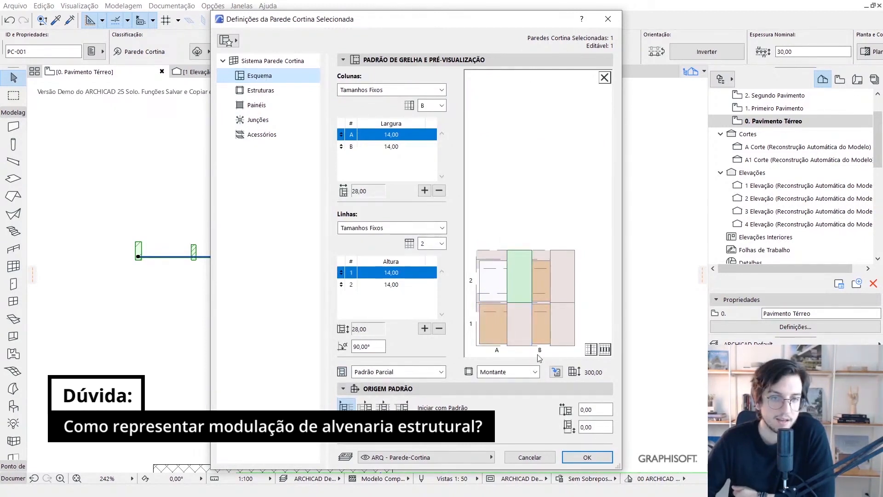
click(520, 377)
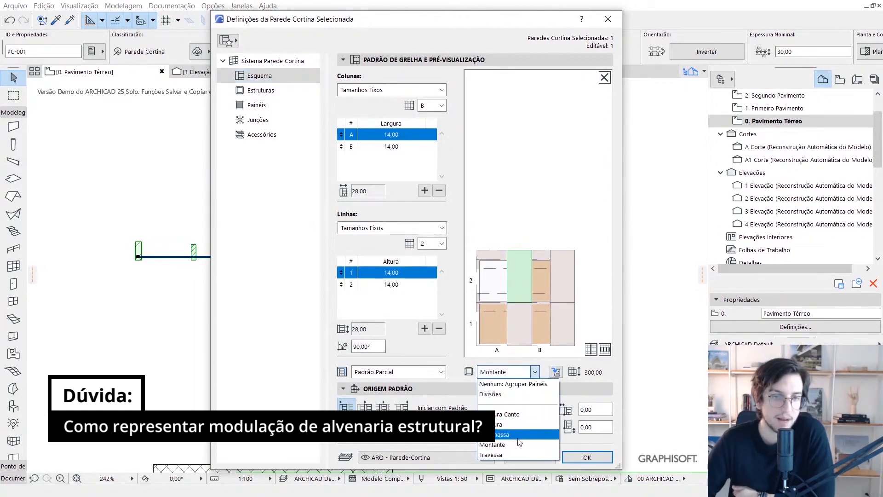
click(518, 435)
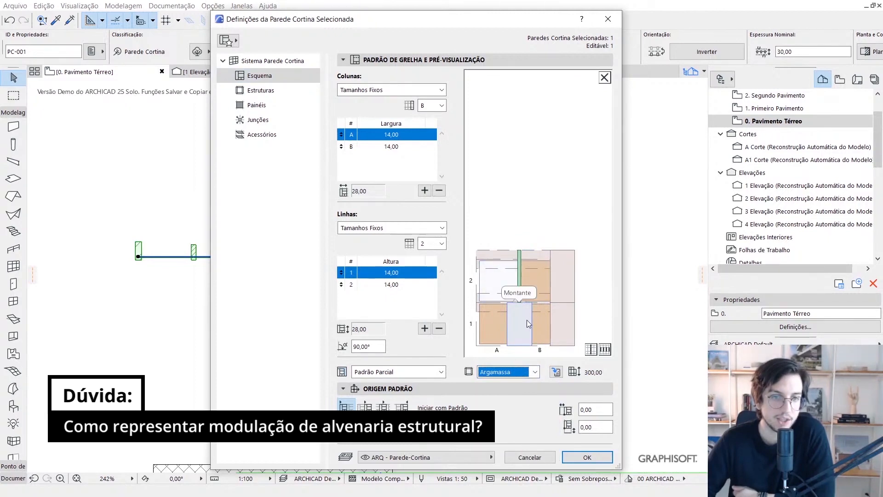
click(505, 302)
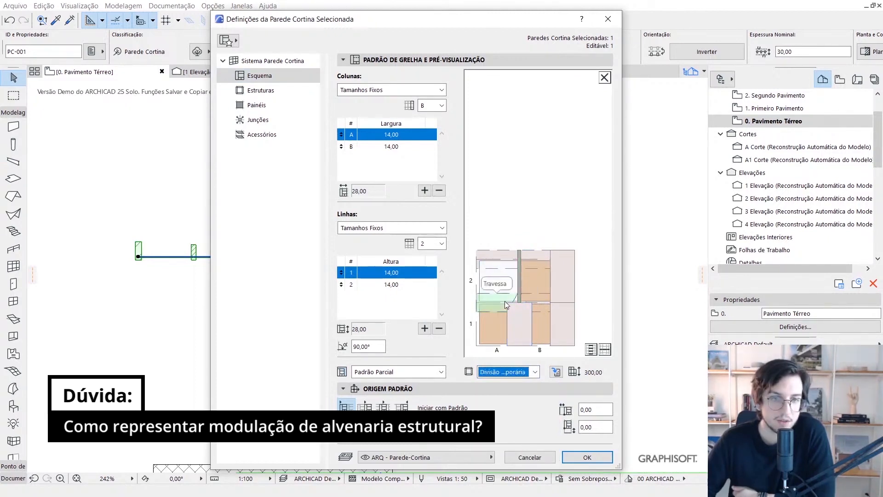
click(525, 373)
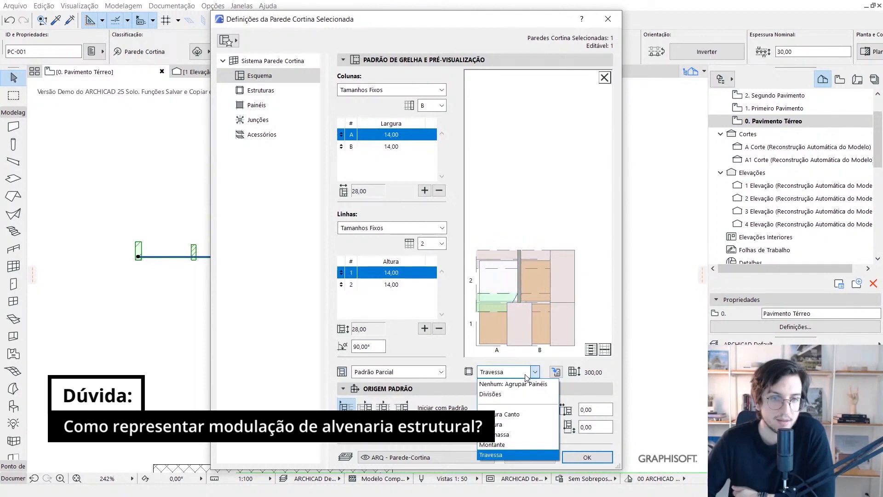
click(502, 435)
Assign the Argamassa frame class to the row 1 mullion at the outer edge of column B.
click(564, 297)
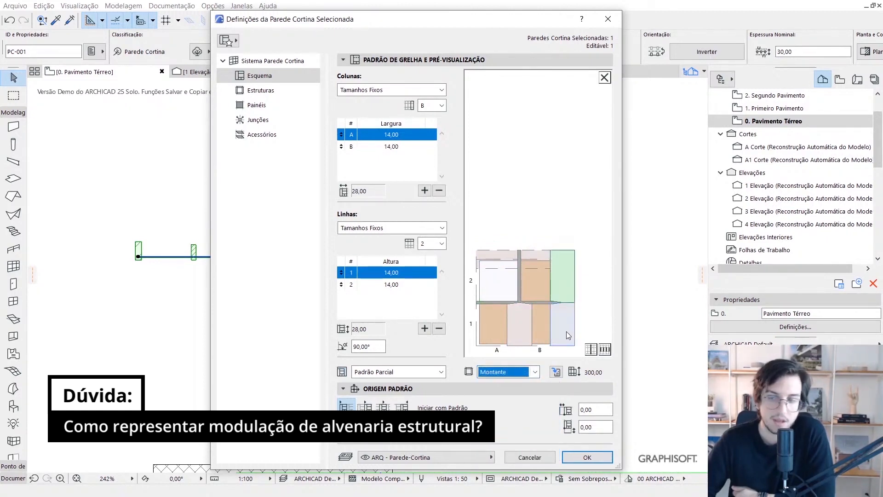
click(534, 372)
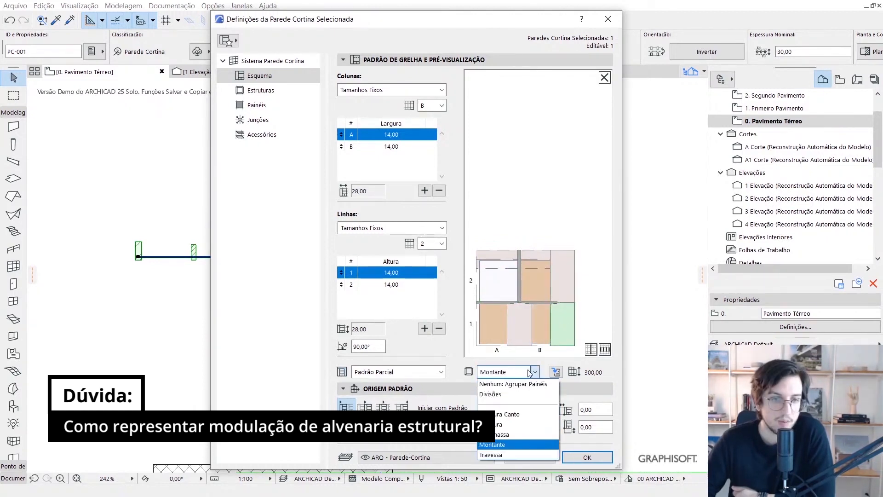
click(501, 438)
Set the row 2 mullion at column B's outer edge and the row 1 mullion between columns A and B to Nenhum: Agrupar Painéis.
click(560, 290)
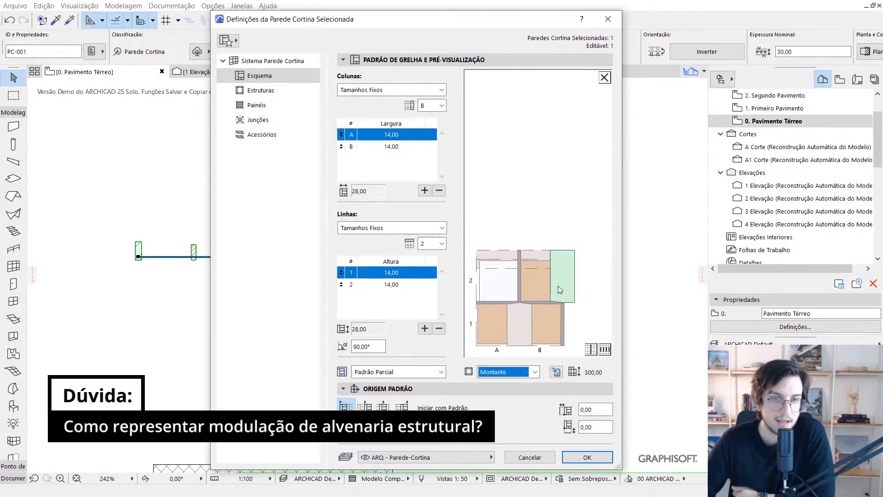
click(534, 372)
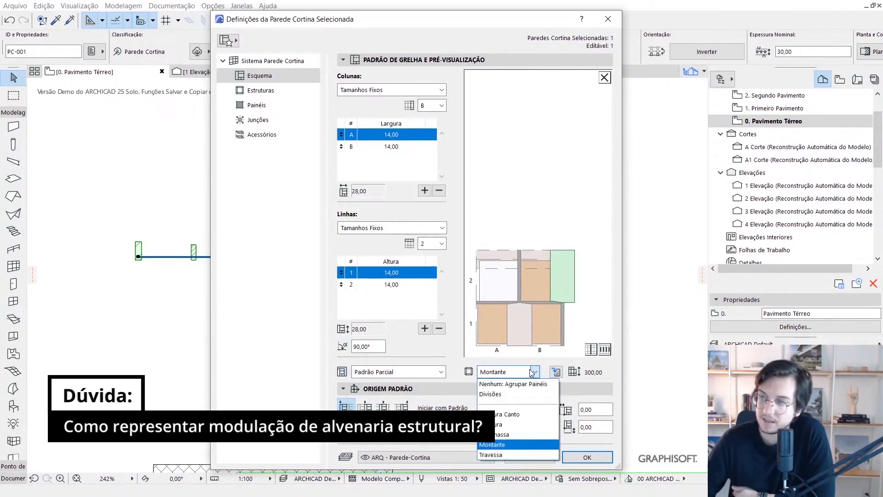
click(532, 371)
click(532, 371)
click(513, 383)
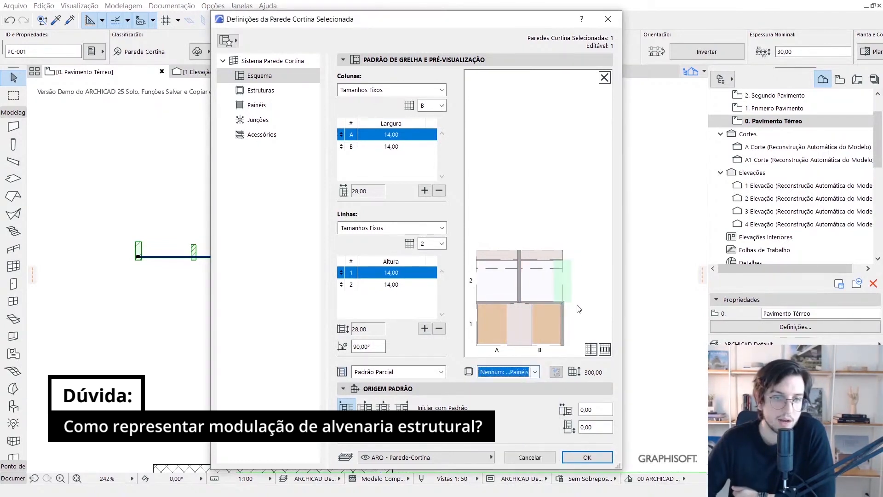
click(525, 332)
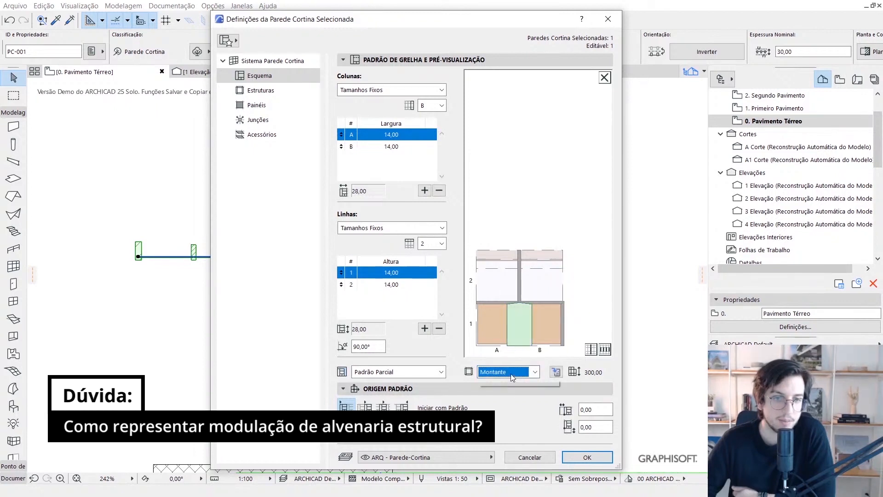
click(534, 372)
click(517, 385)
Assign the Argamassa frame class to the upper transoms of row 2 in columns A and B.
click(503, 231)
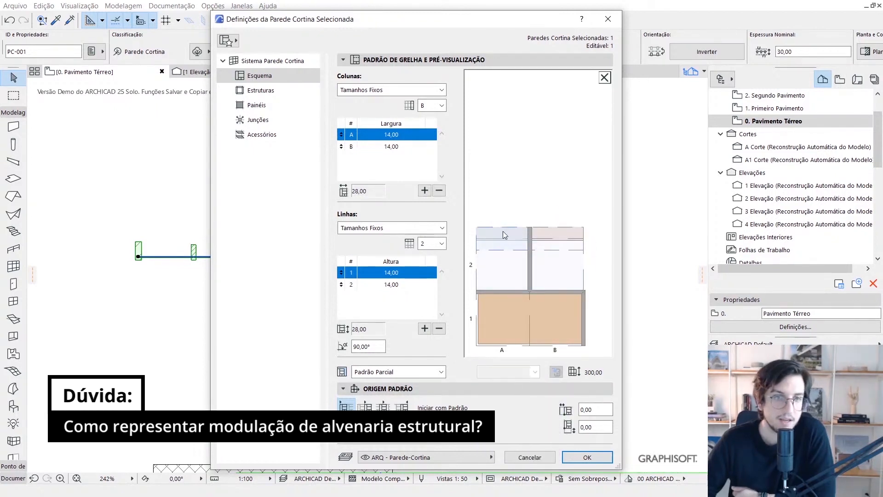
click(515, 372)
click(511, 385)
click(557, 237)
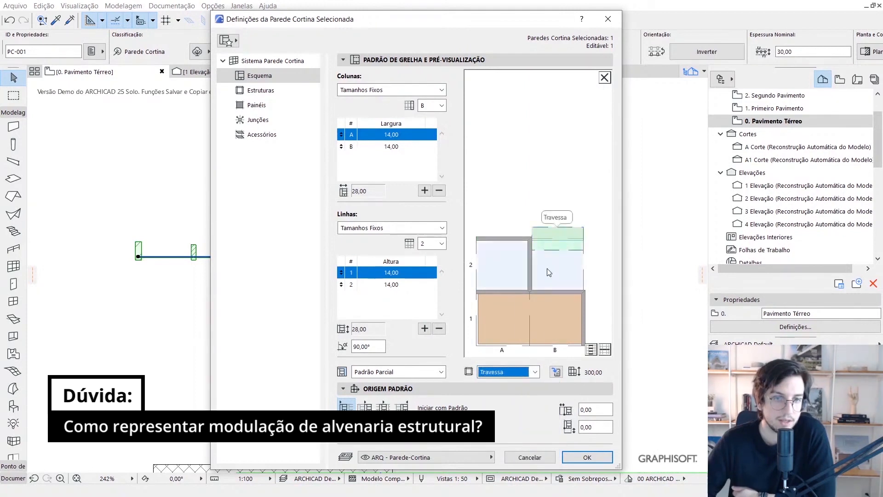
click(514, 372)
click(513, 386)
click(558, 173)
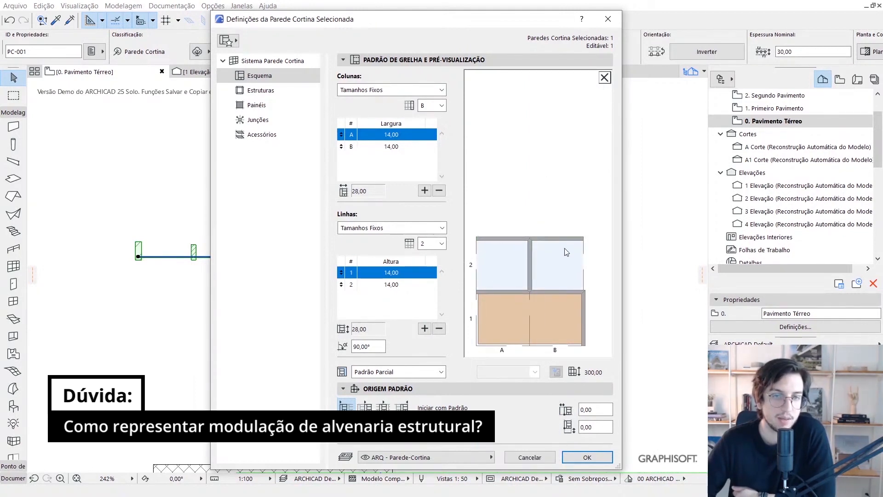
Add a panel class named Tijolo to the curtain wall's panels, created as Novo.
click(562, 310)
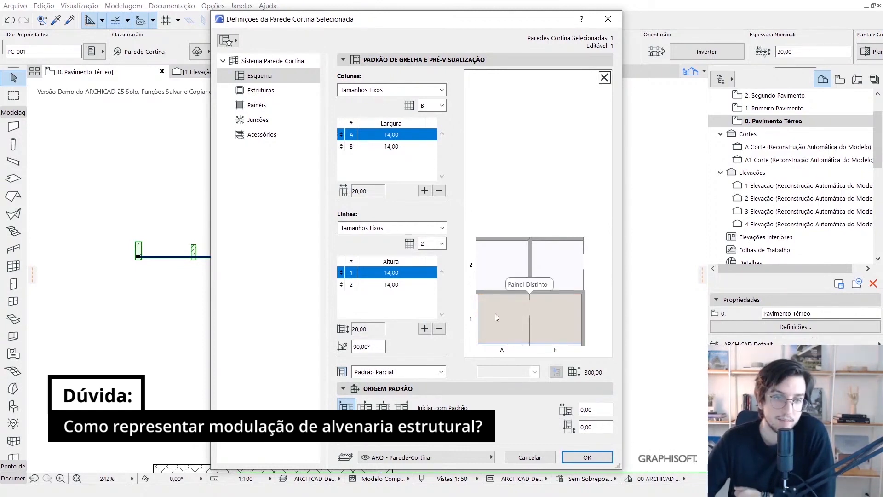
click(256, 105)
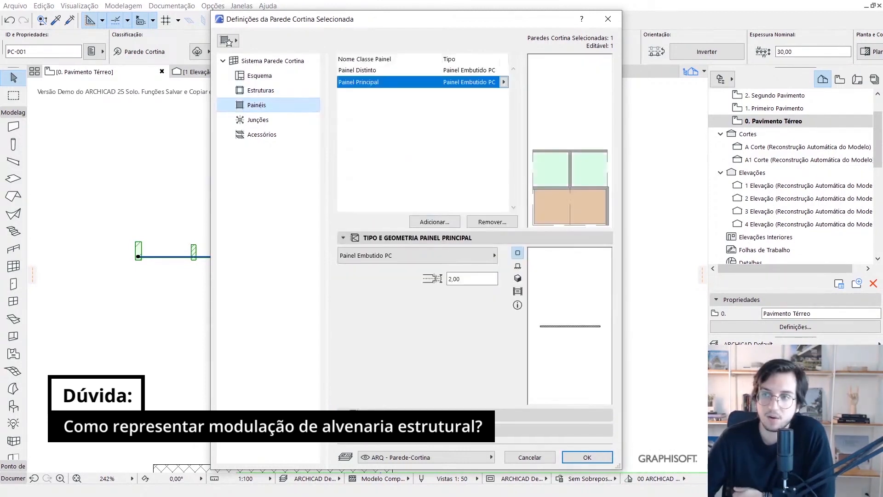
click(422, 220)
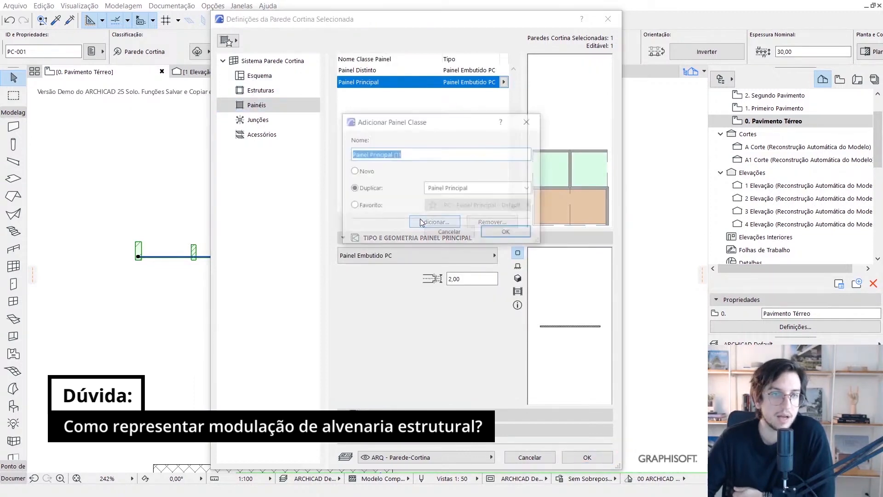
click(354, 171)
text(Tijolo)
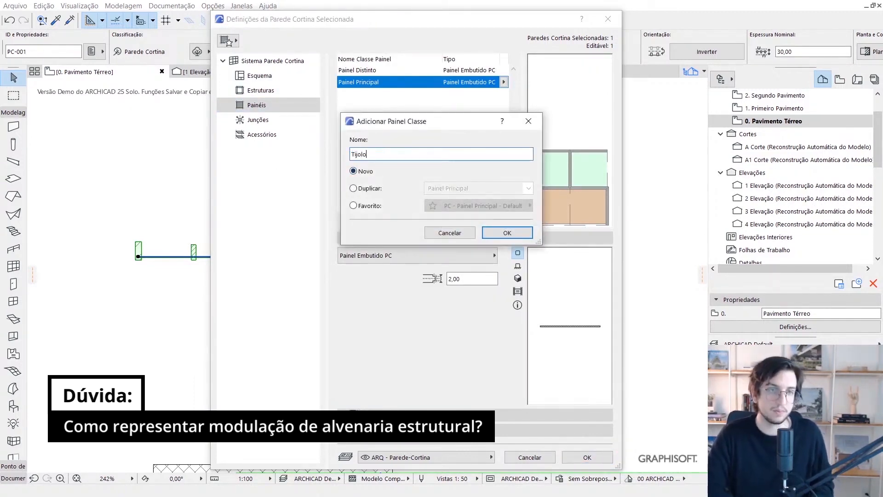
click(513, 234)
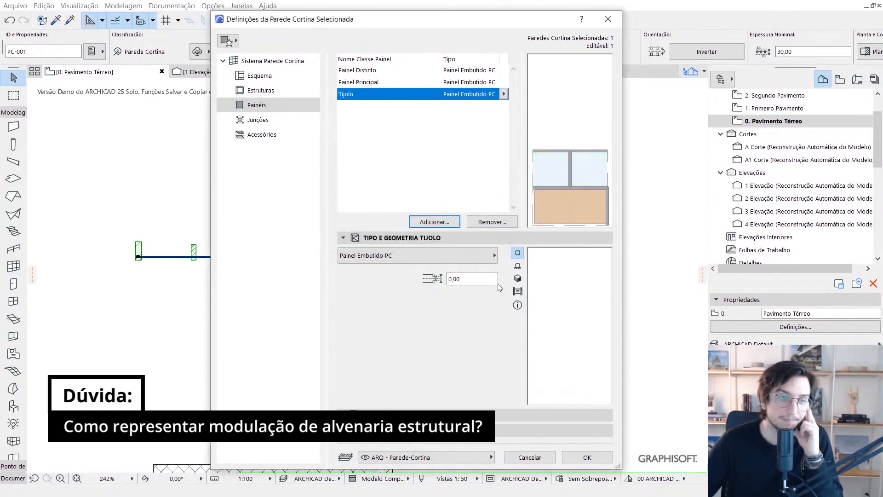
Change the Tijolo panel class to the Painel PC 25 type.
click(395, 257)
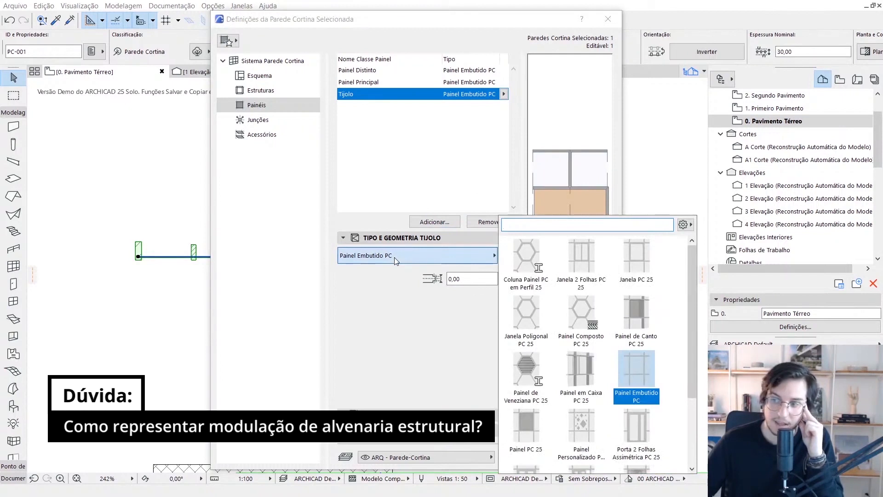
scroll(544, 388, down, 1)
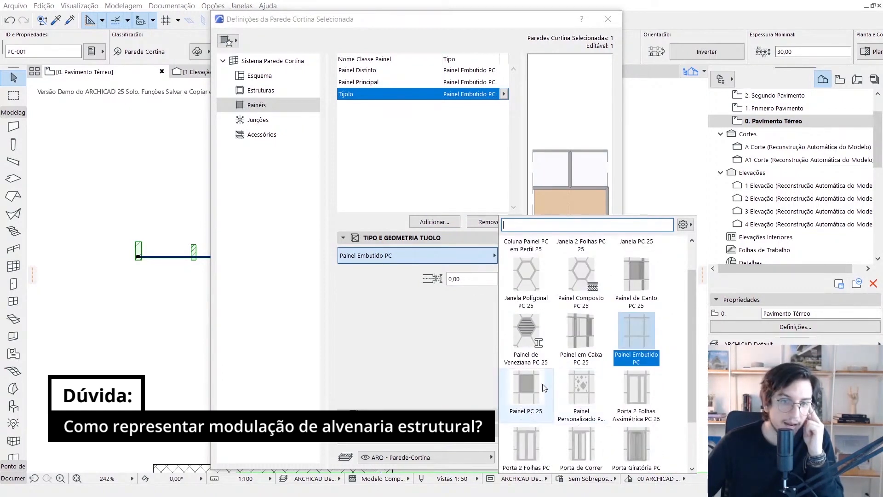
click(533, 388)
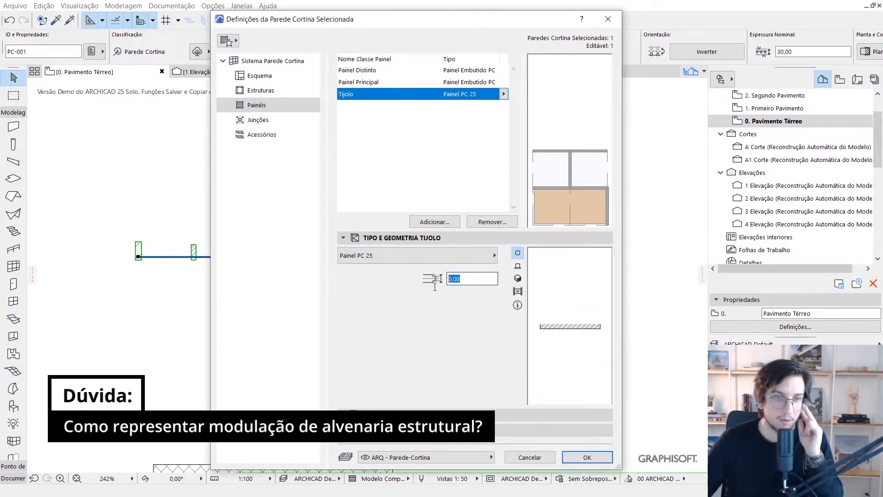
Set the Tijolo panel class's thickness to 2,00.
text(2)
key(Tab)
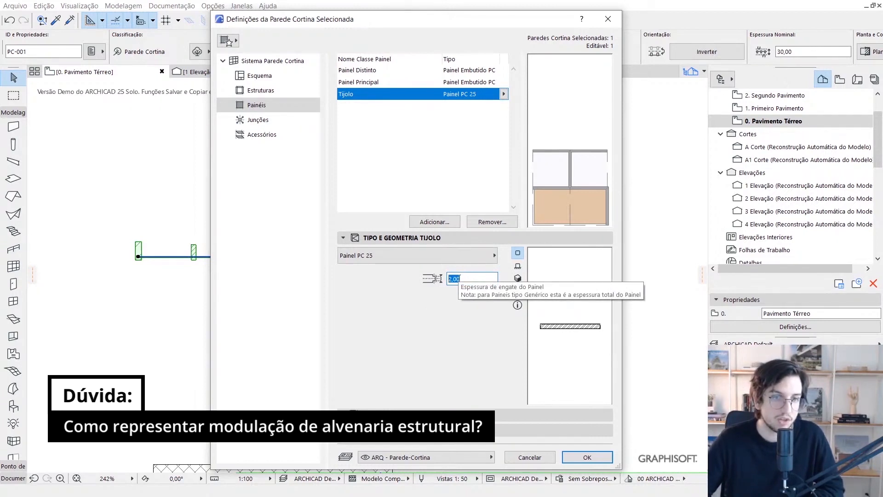
text(0)
key(Tab)
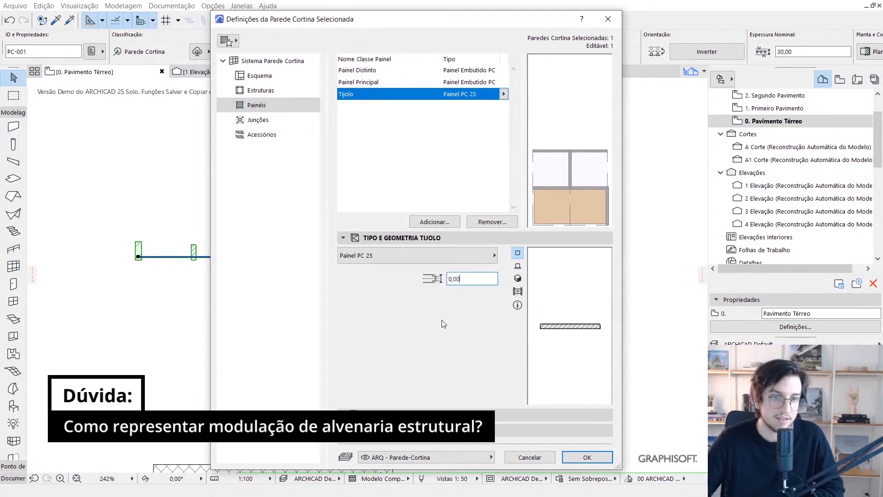
text(2,00)
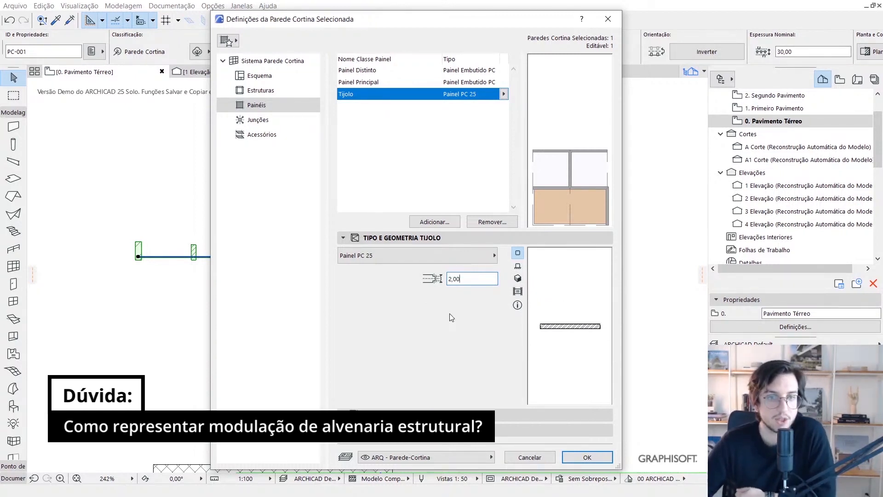
Assign the Tijolo panel class to the merged panel in row 1 and to the panels in row 2 of the grid scheme.
click(261, 76)
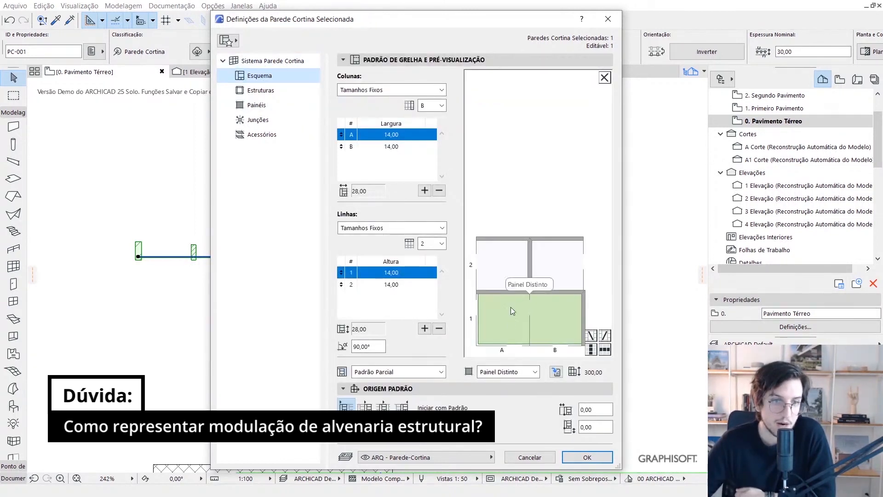
click(507, 330)
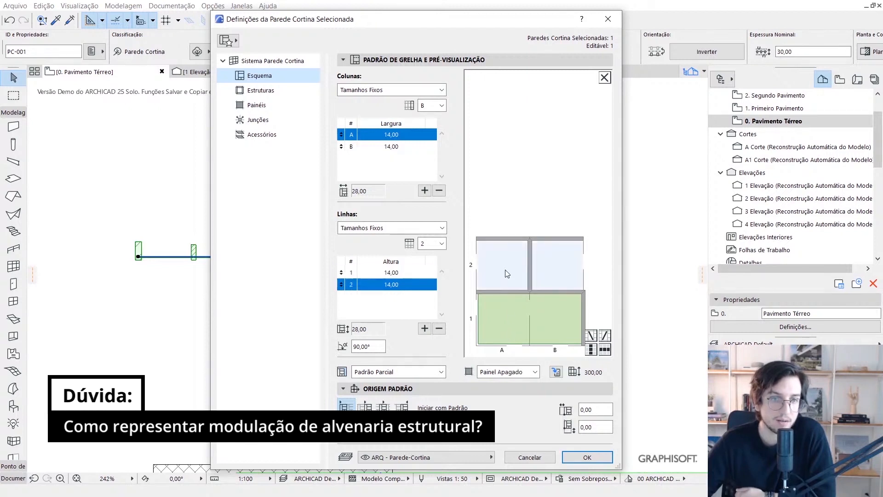
click(509, 338)
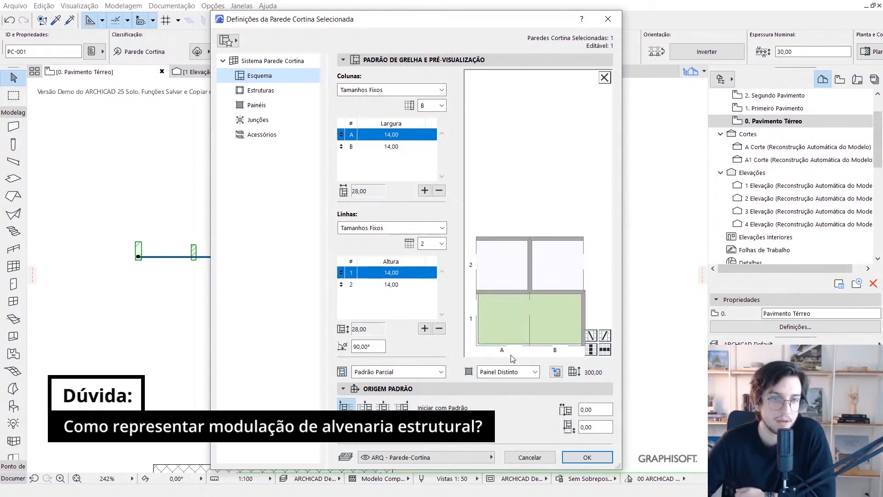
click(512, 372)
click(506, 425)
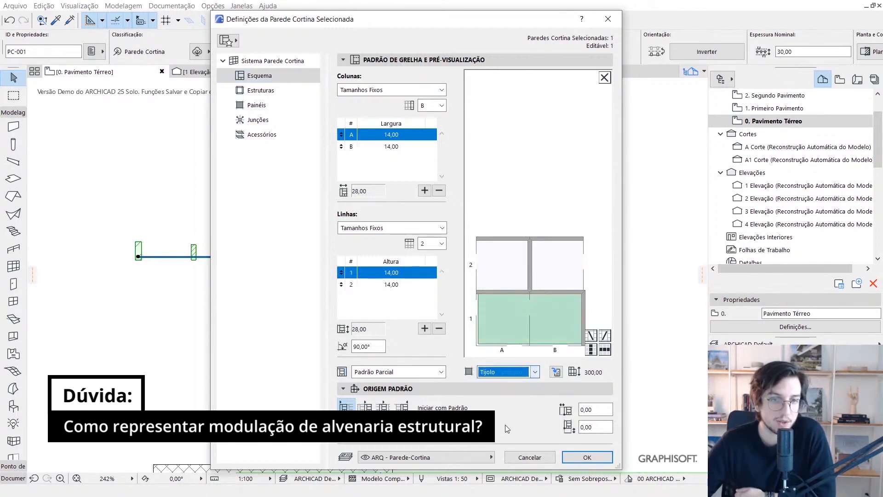
click(515, 276)
click(513, 373)
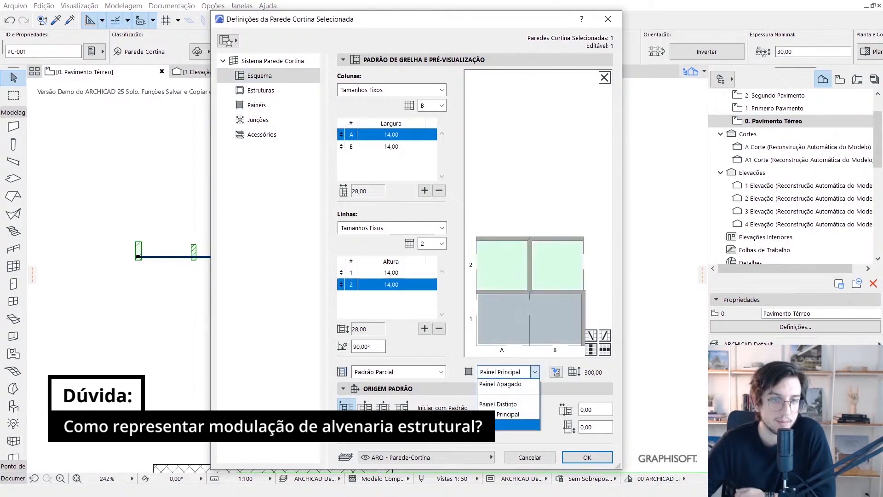
click(505, 424)
click(569, 193)
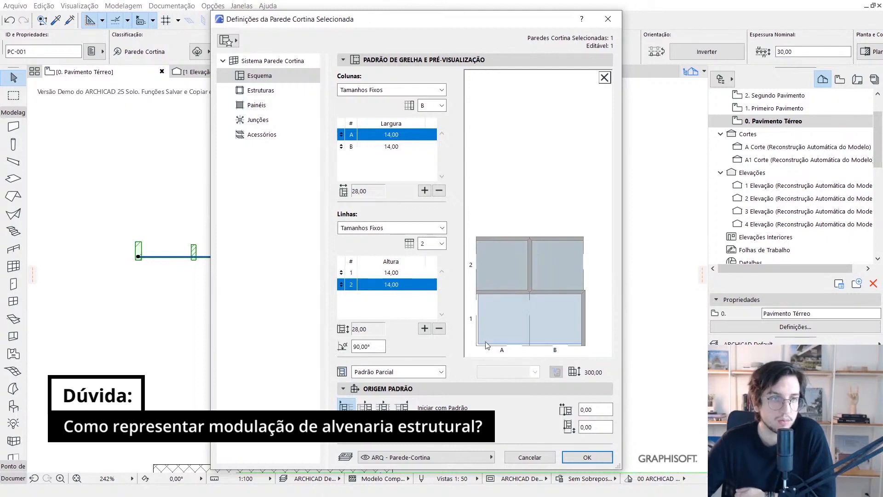
Set the Tijolo class's panel and covering building materials to Tijolo - Estrutural and apply the curtain wall settings.
click(256, 105)
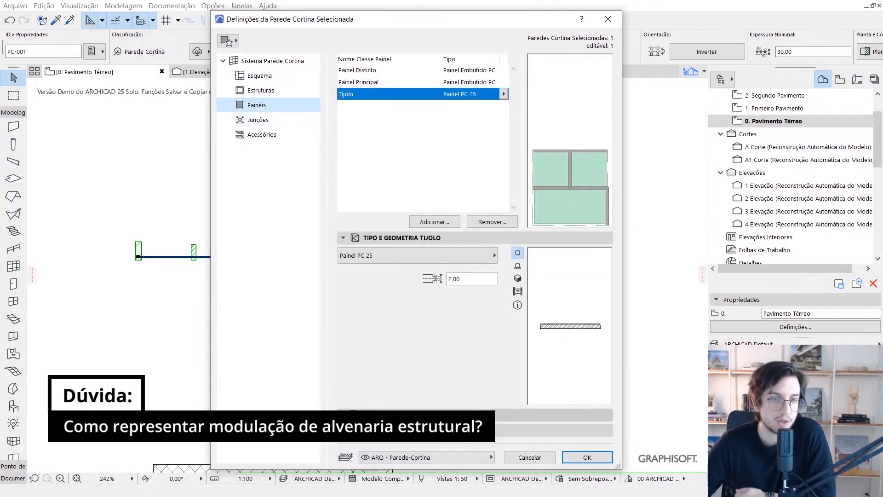
click(396, 237)
click(396, 257)
click(362, 258)
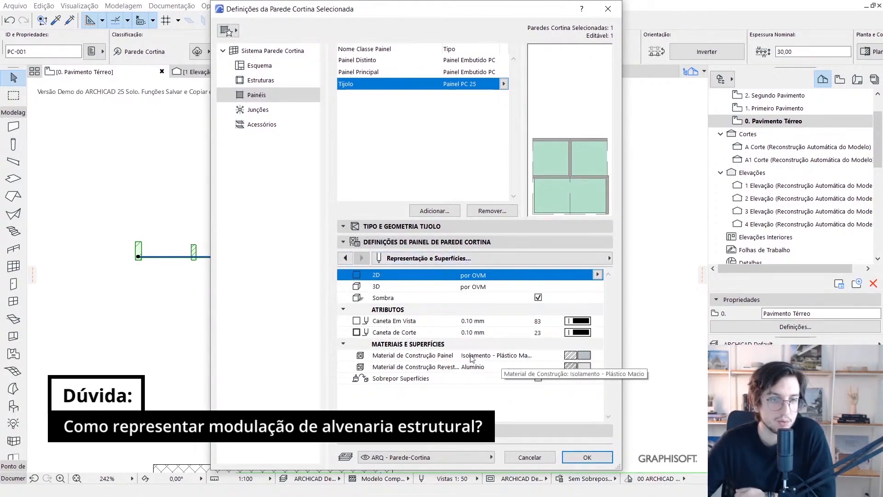
click(591, 358)
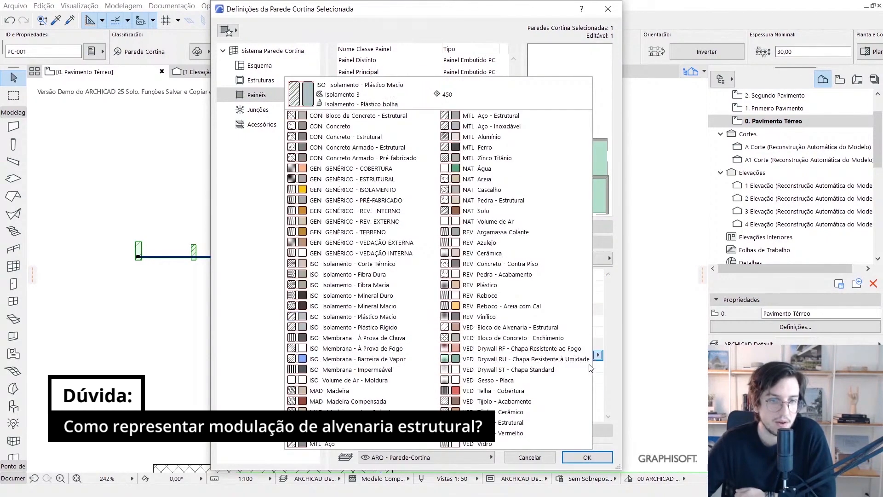
click(532, 427)
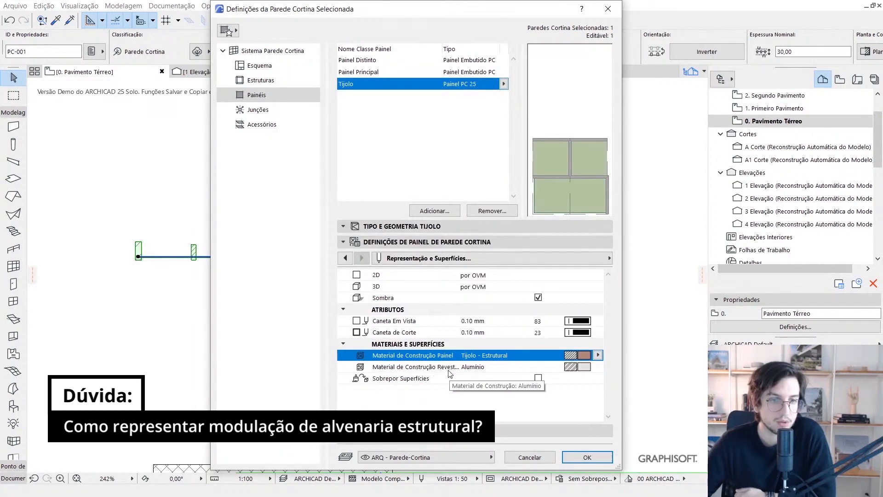
click(577, 367)
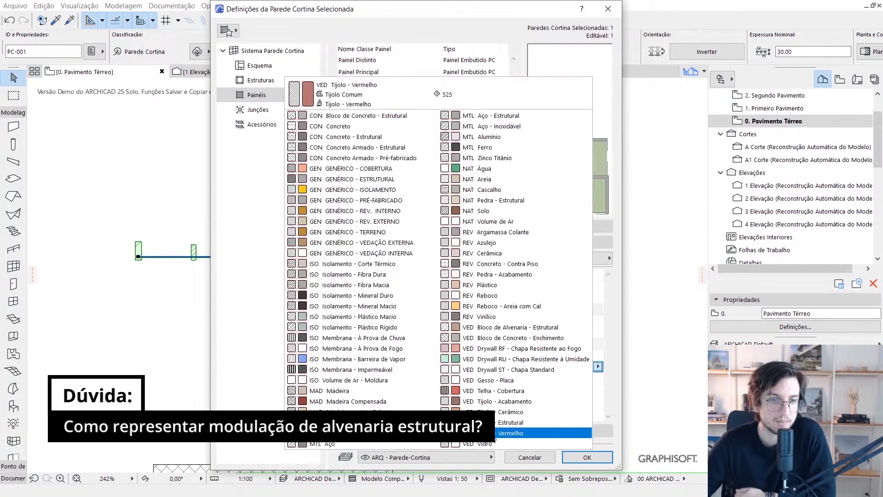
click(506, 412)
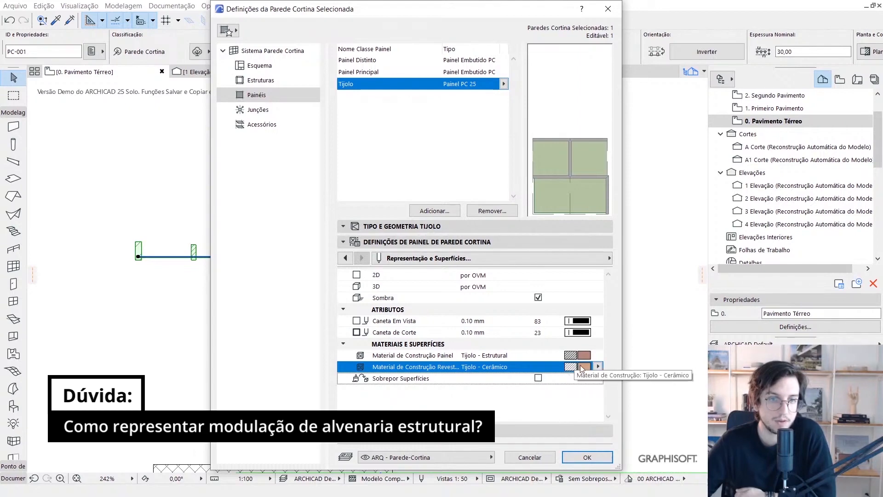
key(Return)
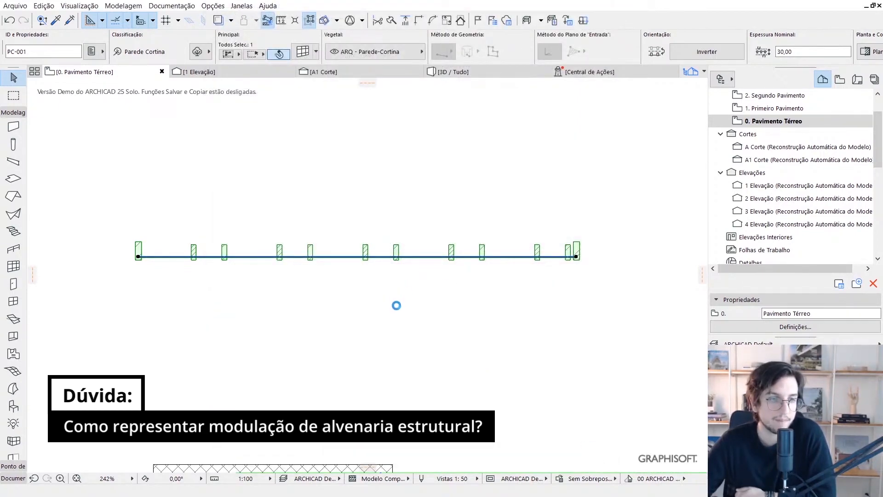
Open the 3D view and examine the curtain wall's blocks, joint frames and panel depth from both the front and the back.
scroll(124, 239, up, 8)
key(Escape)
scroll(292, 246, down, 14)
scroll(375, 248, up, 7)
middle_drag(394, 301, 483, 271)
key(F3)
scroll(514, 245, up, 6)
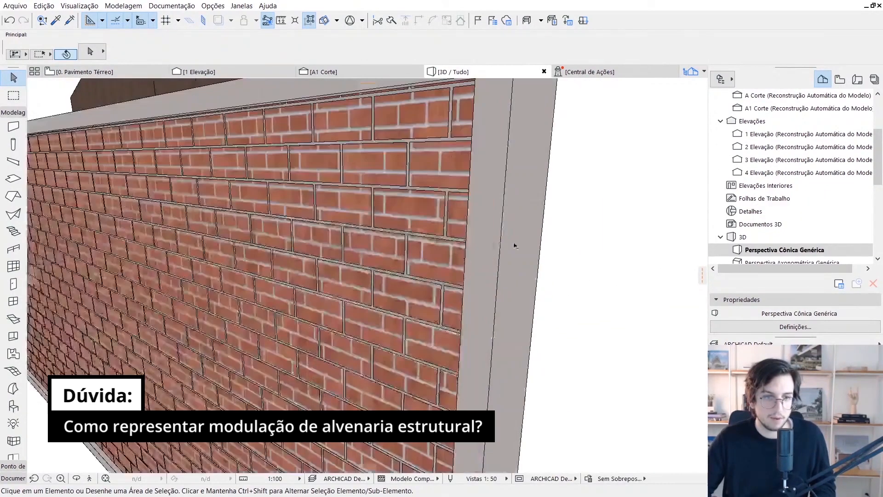
scroll(515, 245, down, 8)
shift+middle_drag(514, 245, 248, 244)
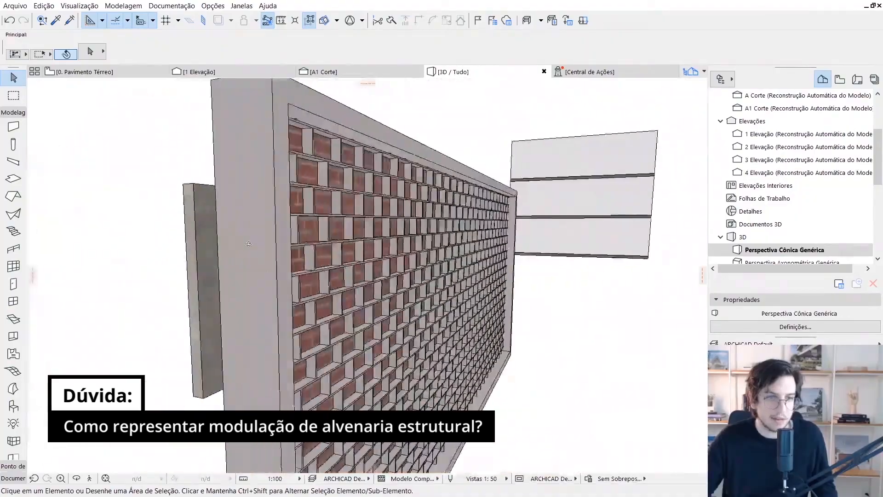
scroll(375, 229, up, 10)
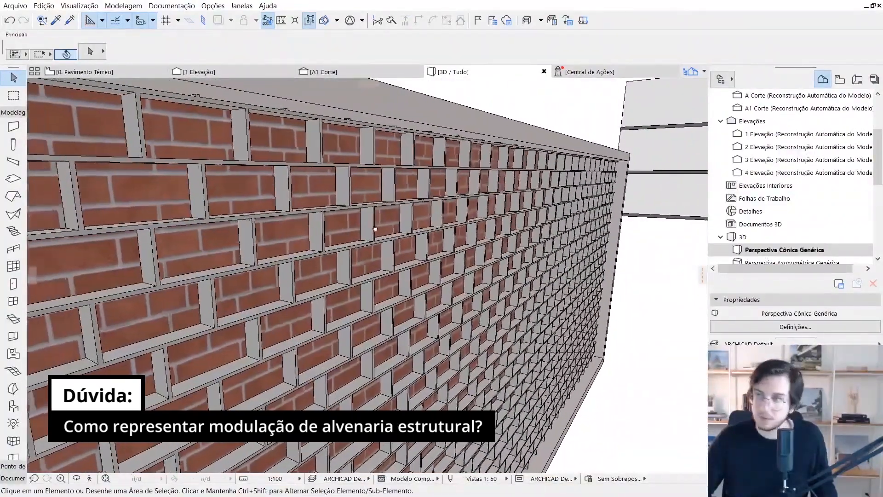
middle_drag(375, 228, 422, 229)
scroll(460, 201, up, 4)
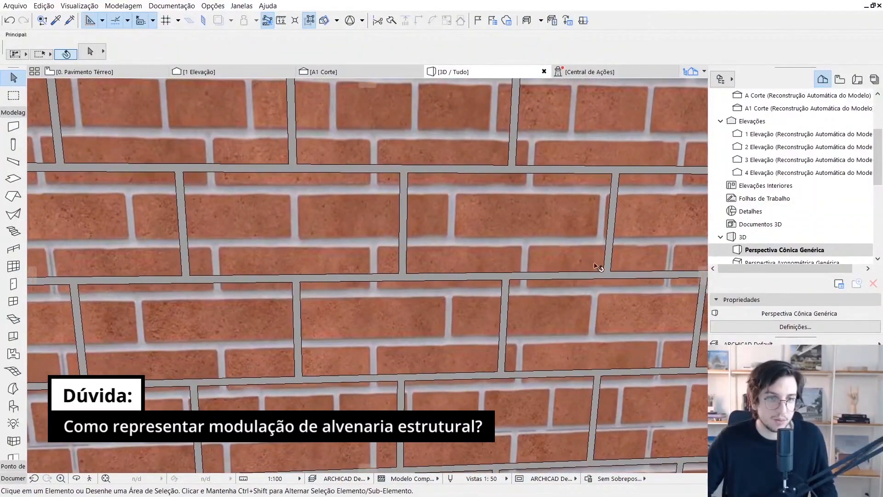
shift+middle_drag(437, 266, 258, 255)
scroll(322, 244, down, 6)
scroll(354, 239, up, 2)
shift+middle_drag(350, 236, 333, 263)
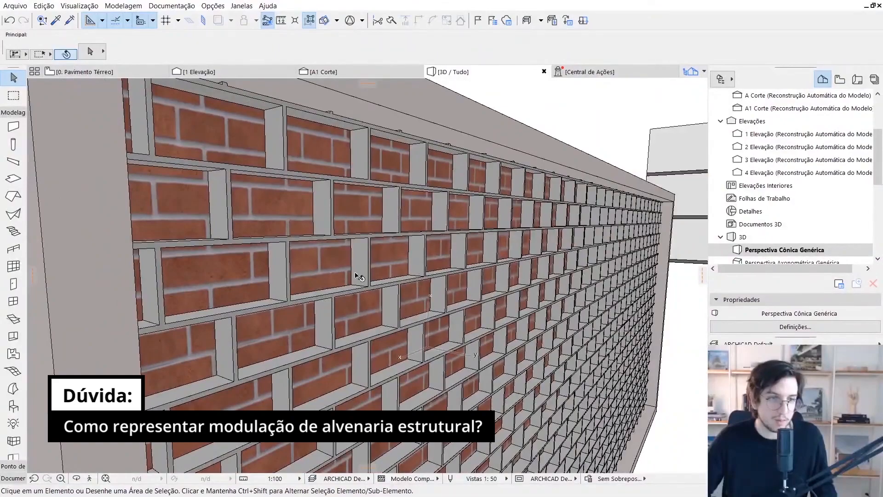
scroll(341, 272, down, 10)
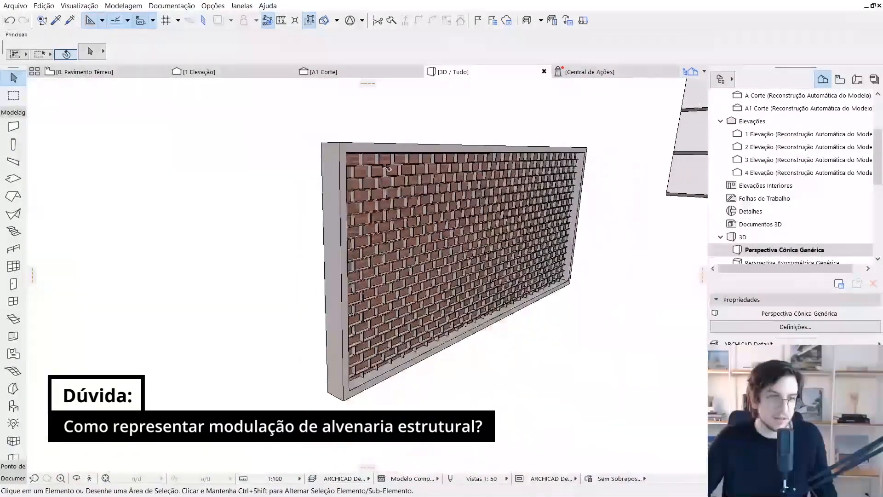
shift+middle_drag(345, 321, 389, 297)
click(393, 294)
scroll(394, 293, up, 2)
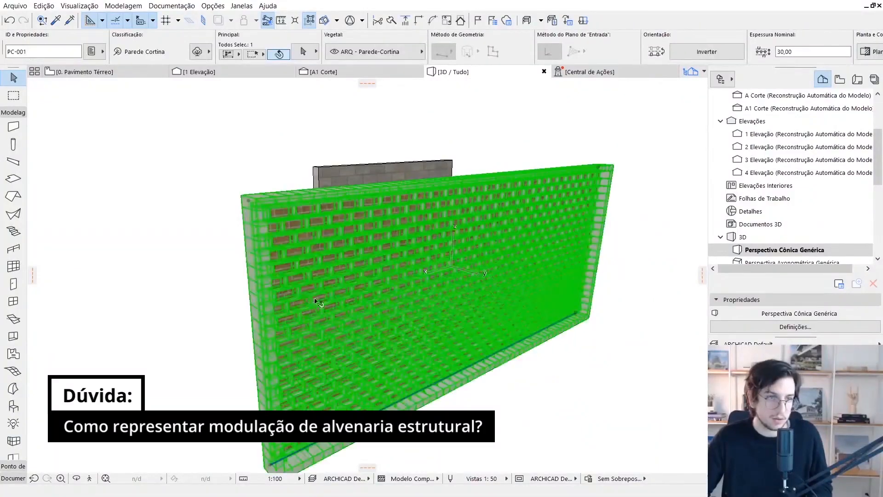
shift+middle_drag(319, 303, 458, 261)
key(Escape)
scroll(565, 237, up, 2)
scroll(529, 262, up, 3)
scroll(452, 273, down, 8)
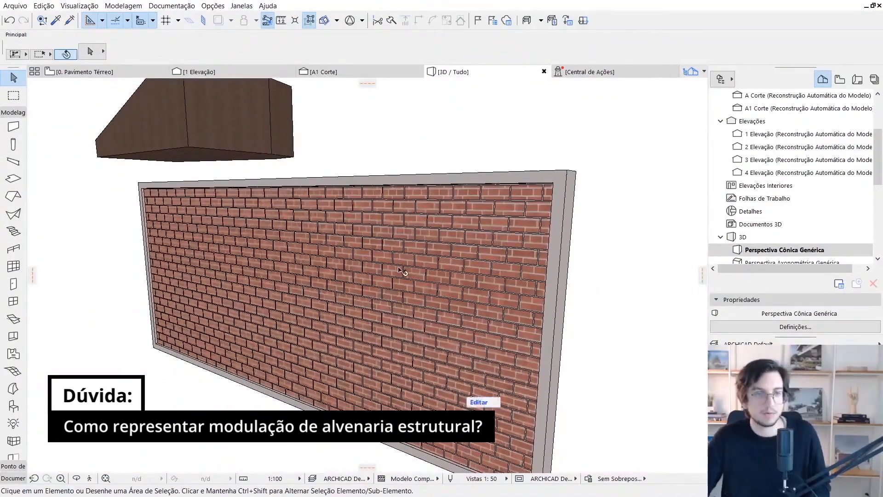
Enable Sobrepor Superfícies for the Tijolo panel class and override its Painel surface with Tijolo - Cor Superfície.
double_click(415, 244)
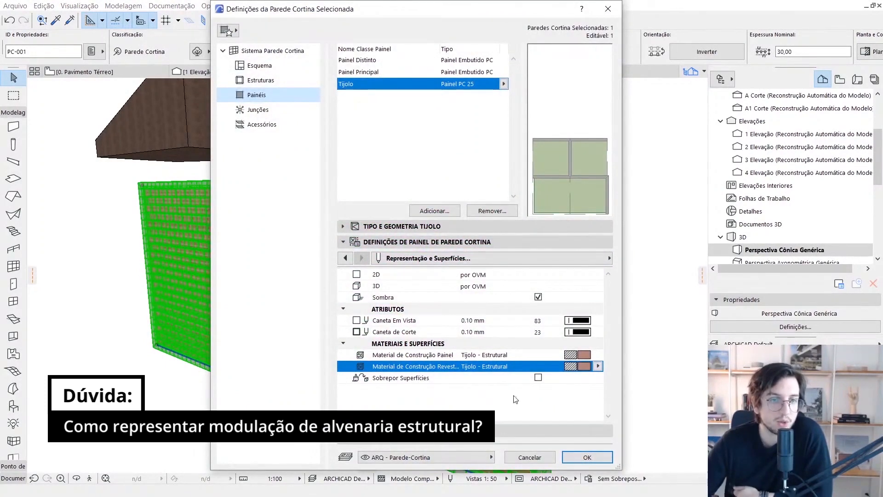
click(539, 378)
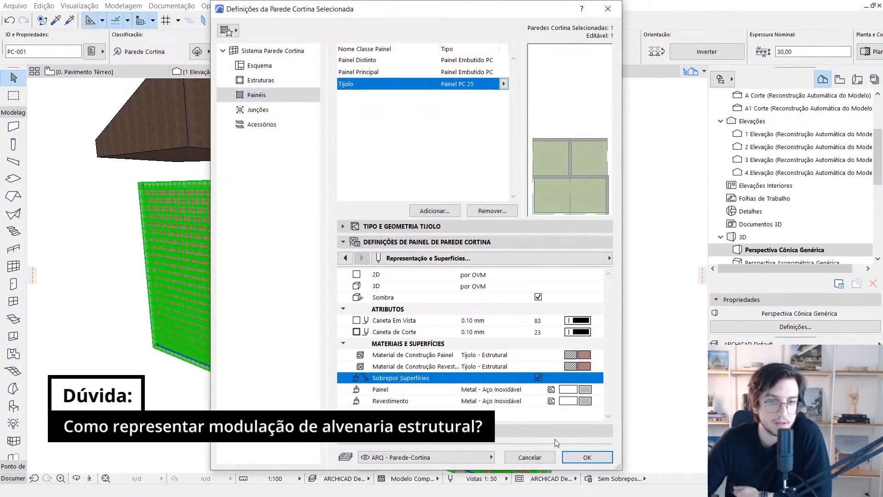
click(598, 389)
click(598, 389)
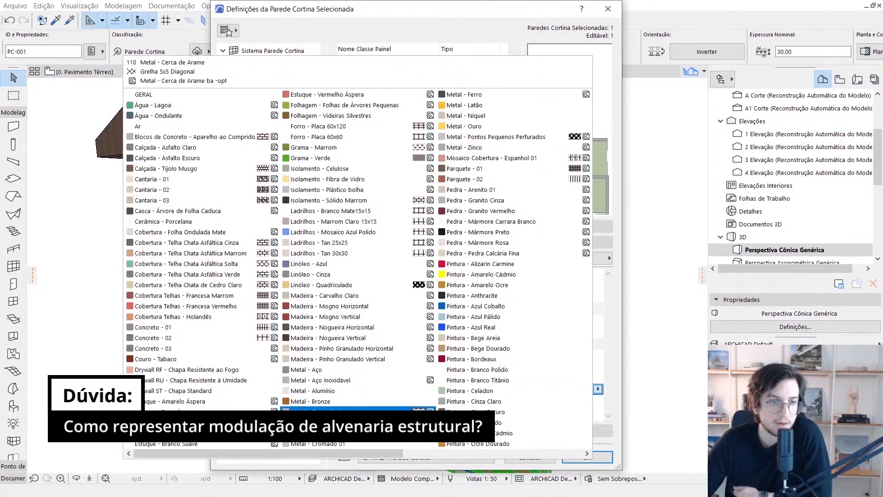
scroll(384, 353, down, 2)
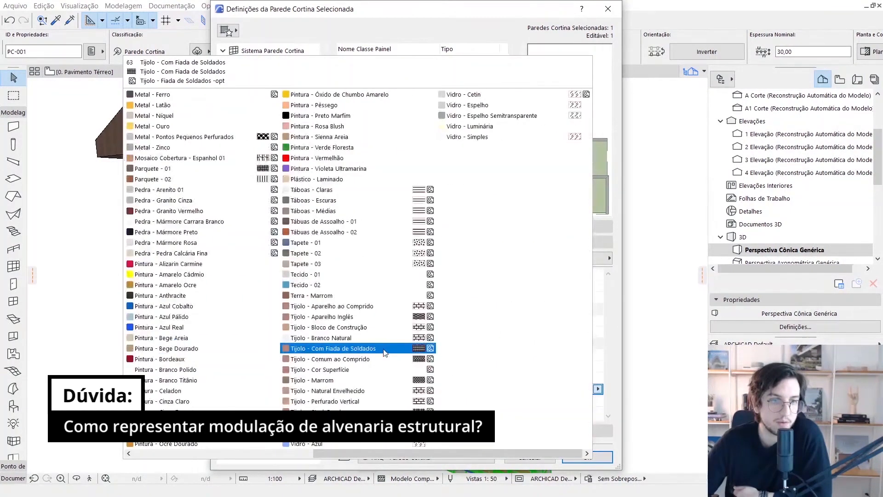
click(341, 370)
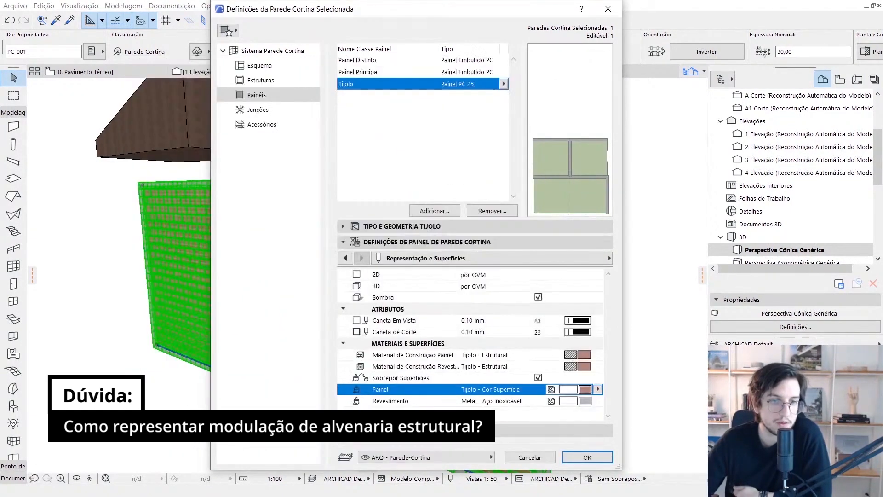
click(597, 459)
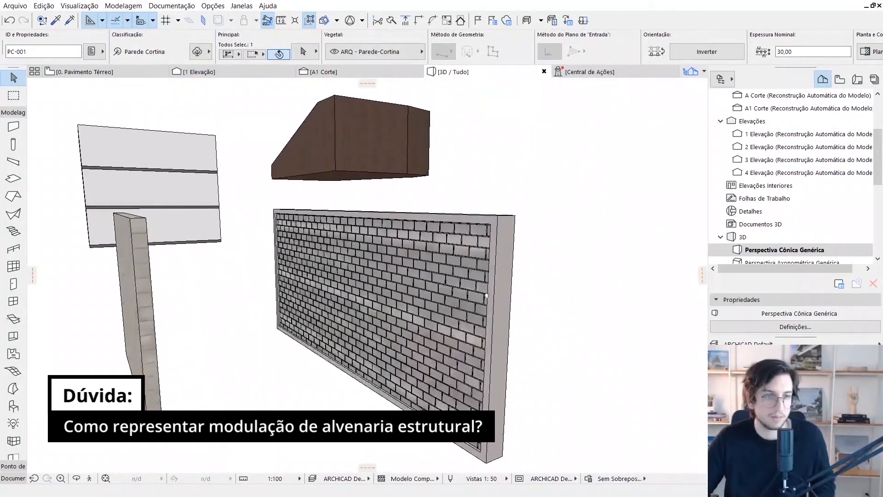
Override the Tijolo class's Revestimento surface with Tijolo - Cor Superfície, apply it and deselect the curtain wall.
click(472, 315)
key(ctrl+t)
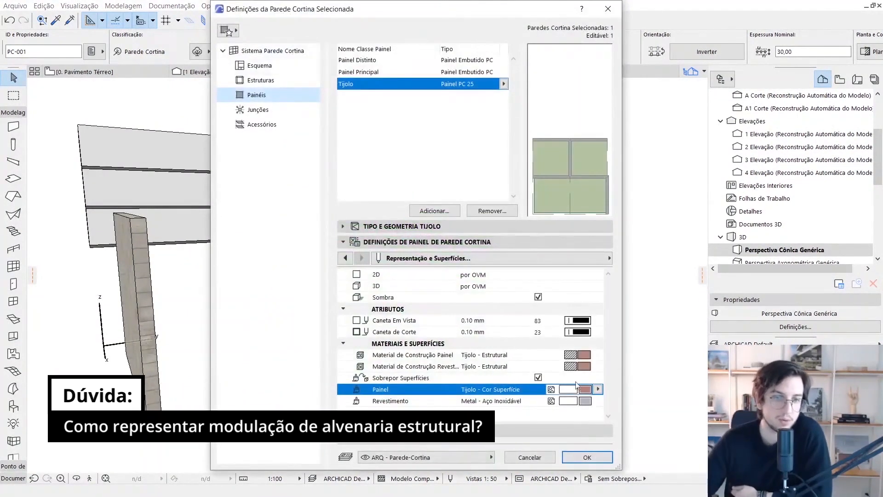
click(584, 401)
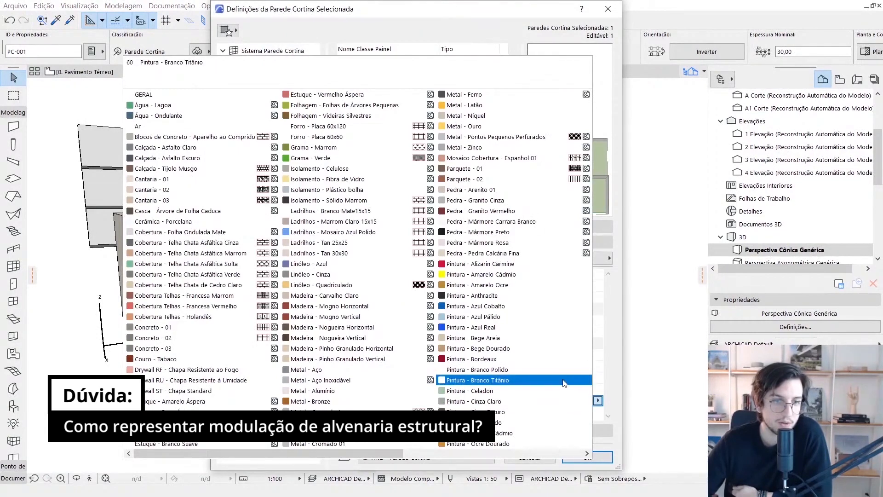
scroll(564, 382, down, 2)
click(358, 371)
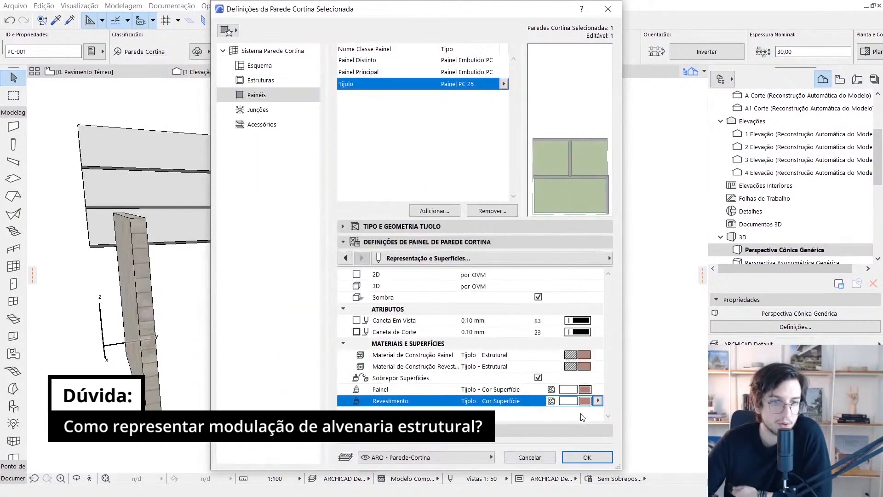
click(587, 460)
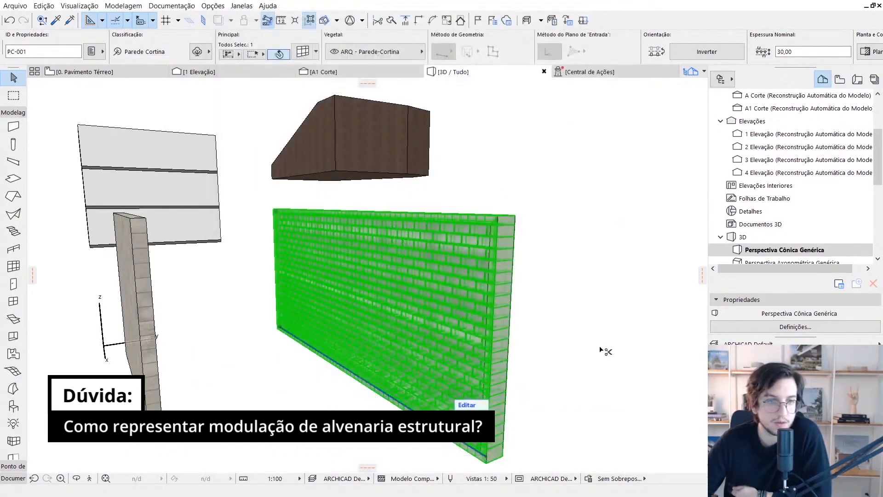
click(591, 321)
scroll(405, 303, up, 6)
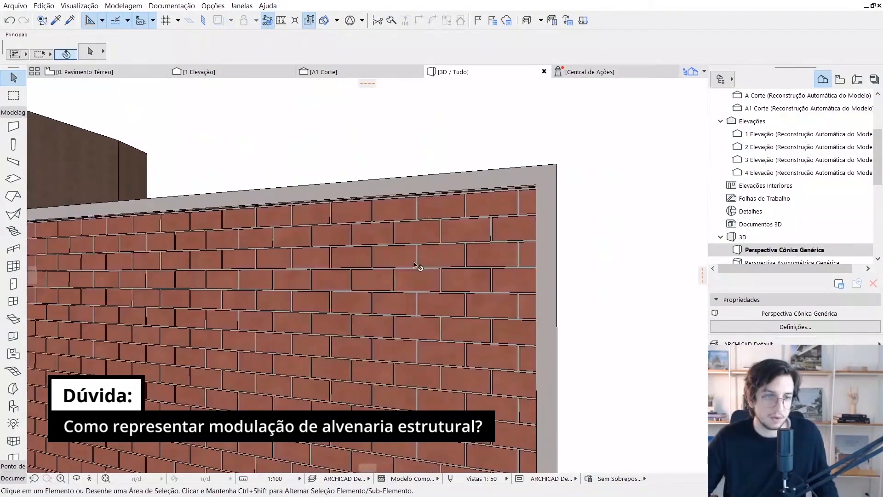
Set the Moldura frame class of the curtain wall to the Invisível type.
shift+middle_drag(417, 264, 336, 182)
scroll(336, 182, down, 5)
click(395, 242)
key(ctrl+t)
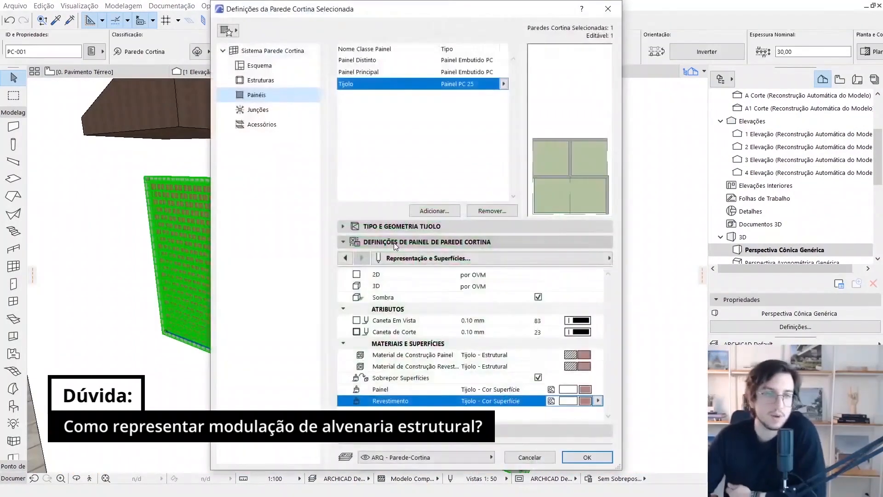
click(264, 82)
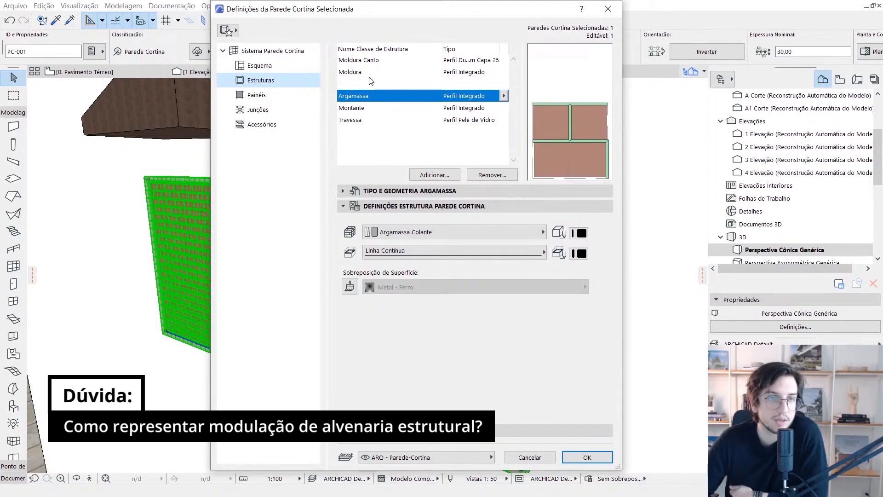
click(405, 73)
click(503, 72)
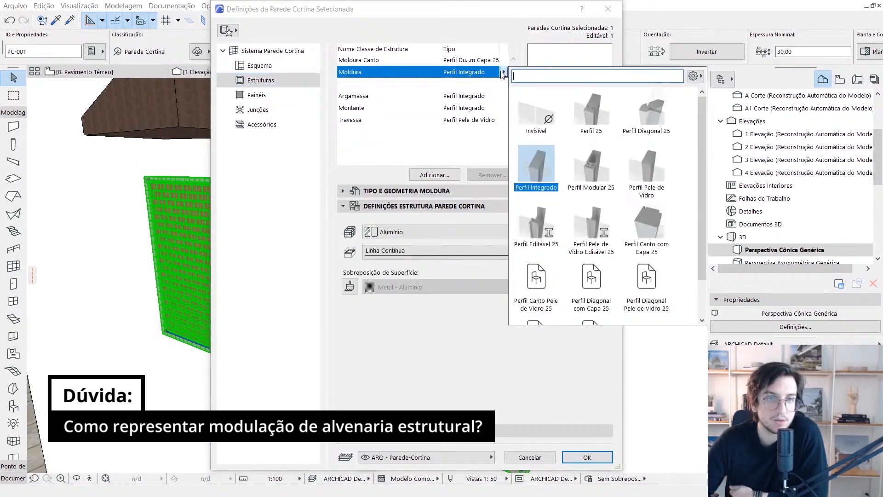
click(537, 119)
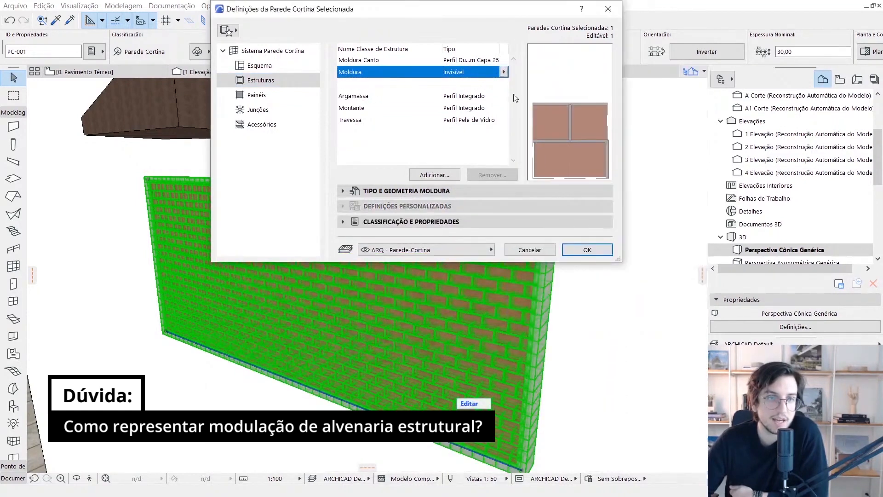
Change the Moldura Canto frame class to the Invisível type.
click(497, 60)
click(504, 60)
scroll(520, 92, up, 3)
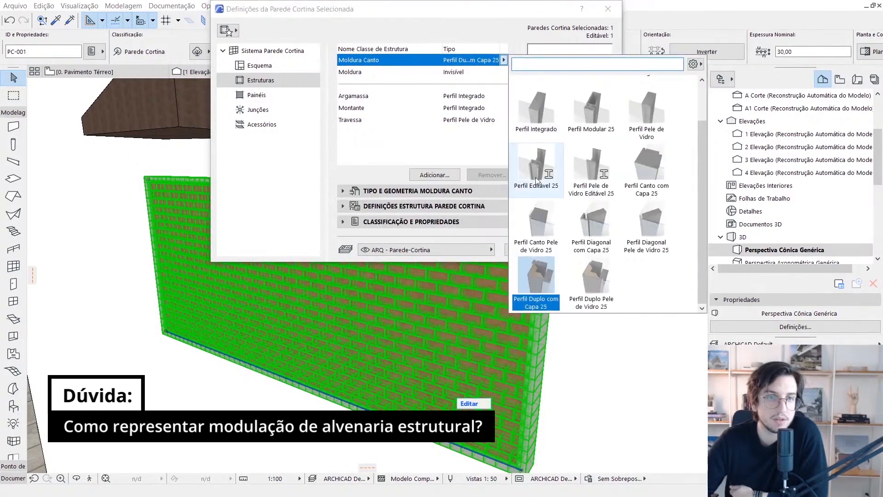
click(532, 96)
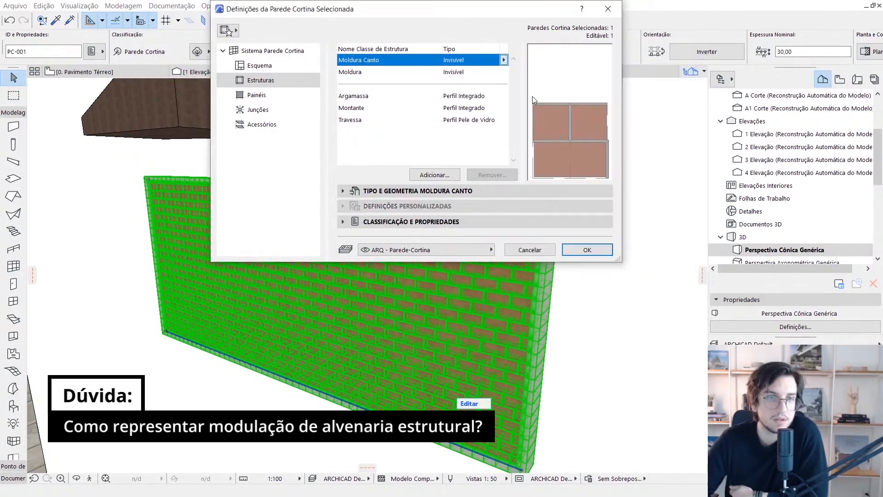
Set the widths of the invisible Moldura and Moldura Canto frames to 0,00 and apply the curtain wall settings.
click(411, 73)
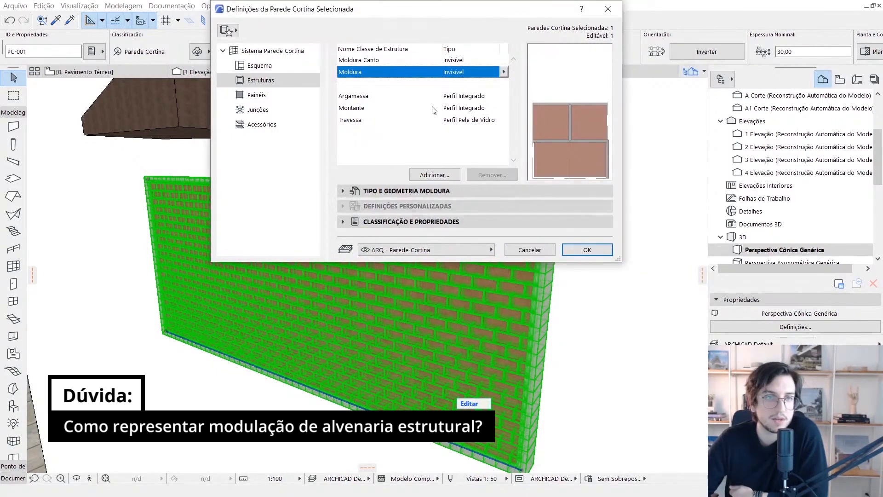
click(396, 193)
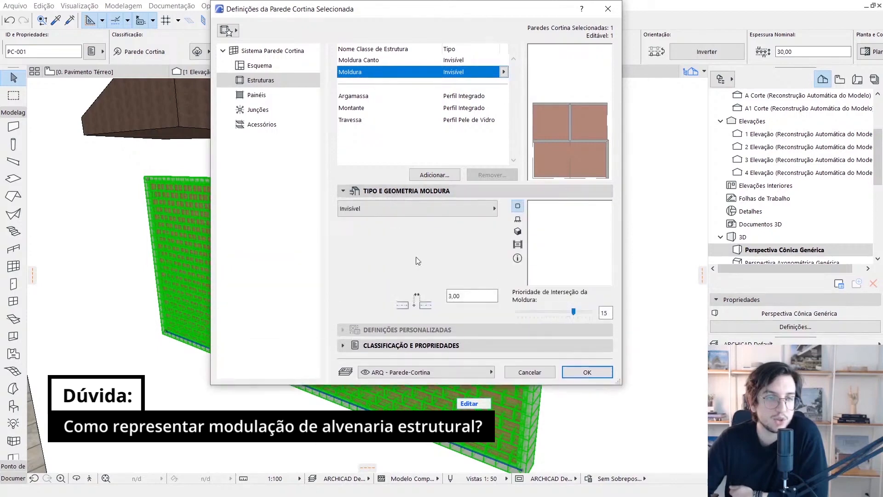
click(398, 62)
click(398, 74)
click(460, 296)
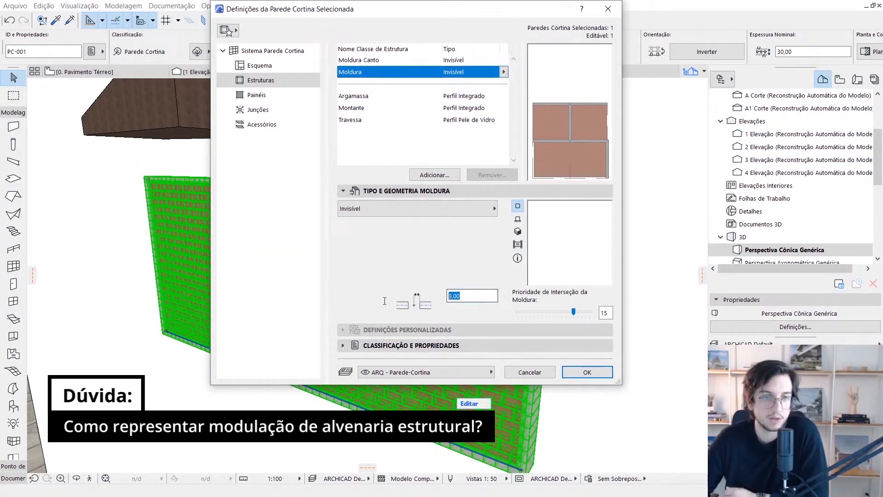
click(400, 62)
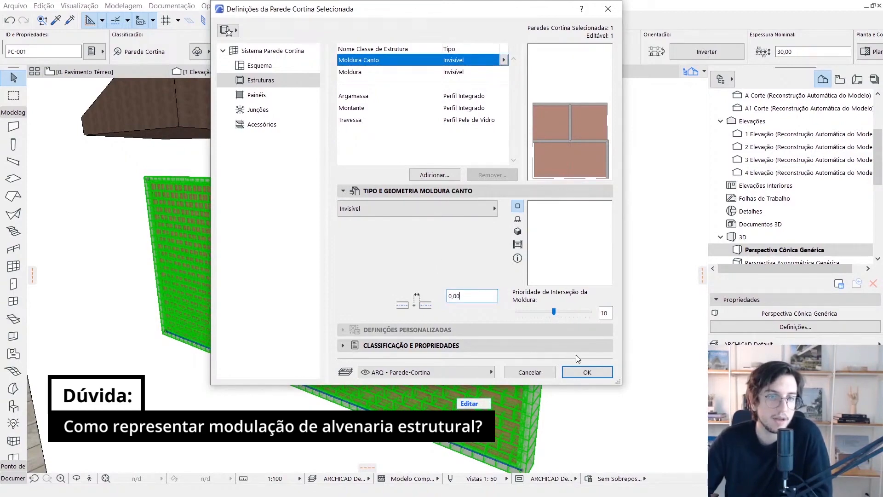
click(584, 371)
Set the Tijolo panel thickness of the curtain wall to 14,00 and apply the change.
scroll(517, 262, up, 2)
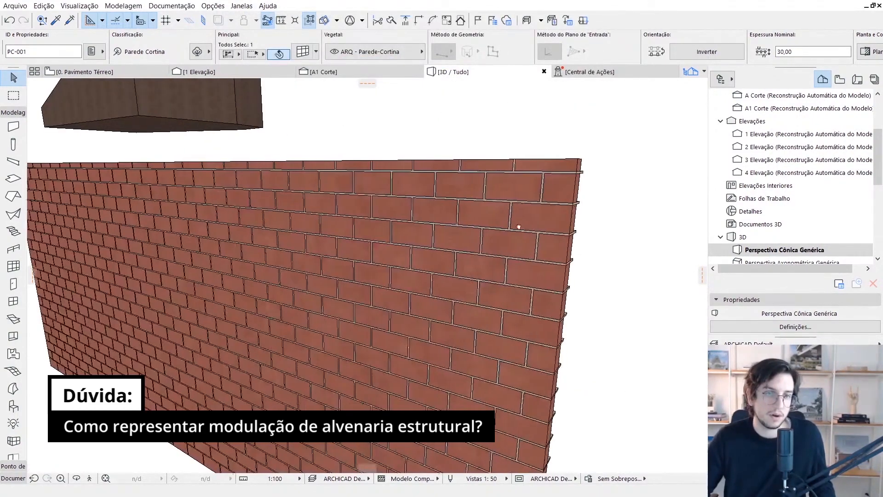
shift+middle_drag(519, 225, 272, 254)
mouse_move(386, 249)
shift+middle_down()
mouse_move(267, 267)
mouse_move(442, 331)
mouse_move(551, 278)
mouse_move(382, 312)
mouse_move(363, 306)
shift+middle_up()
key(Escape)
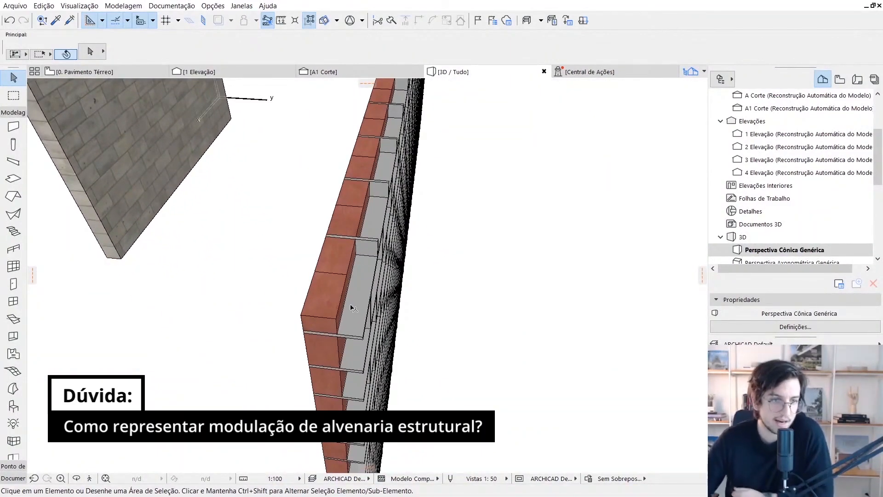
click(361, 260)
shift+middle_drag(361, 260, 350, 193)
key(ctrl+t)
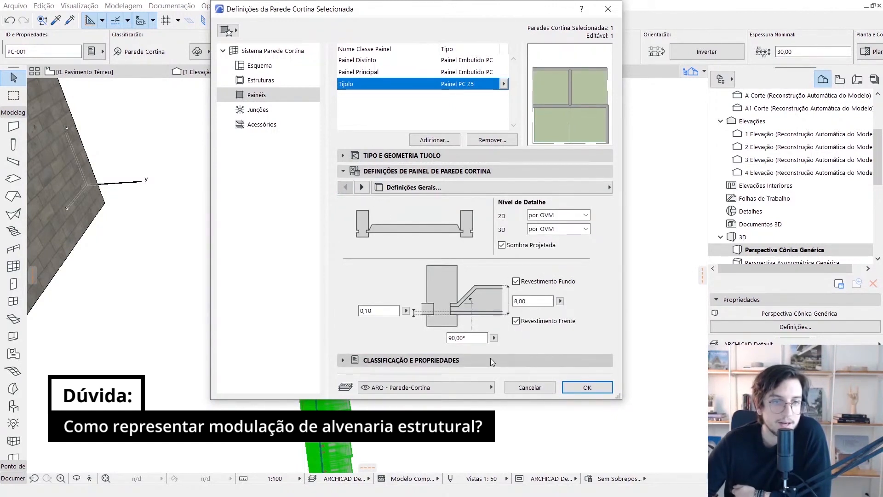
click(533, 301)
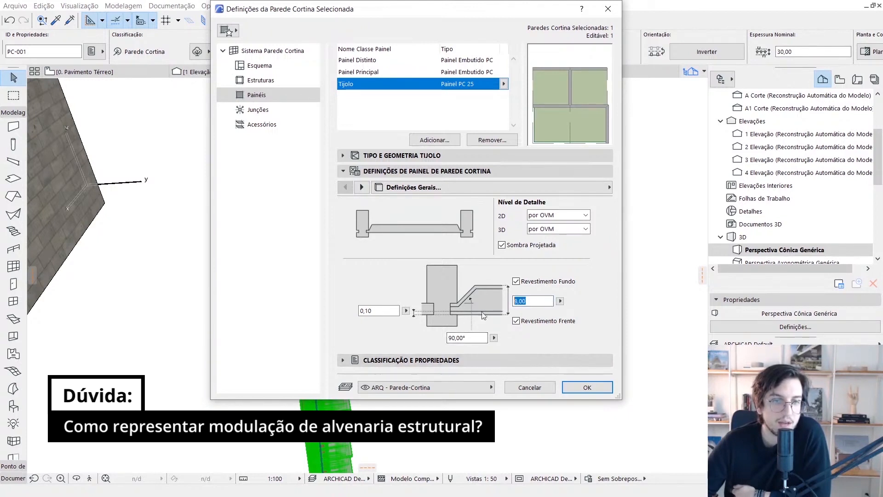
text(14)
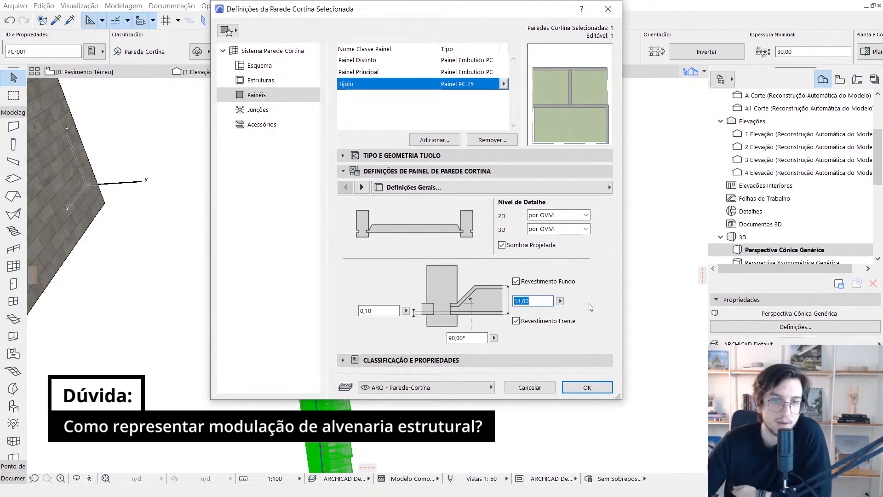
click(587, 387)
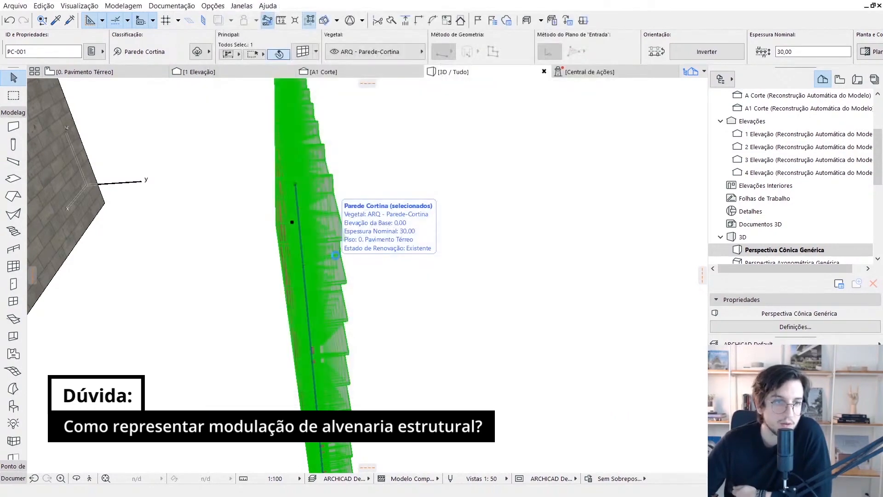
Try the Painel Embutido PC type for the Tijolo panel class and review its geometry and material settings.
shift+middle_drag(335, 255, 275, 269)
key(Escape)
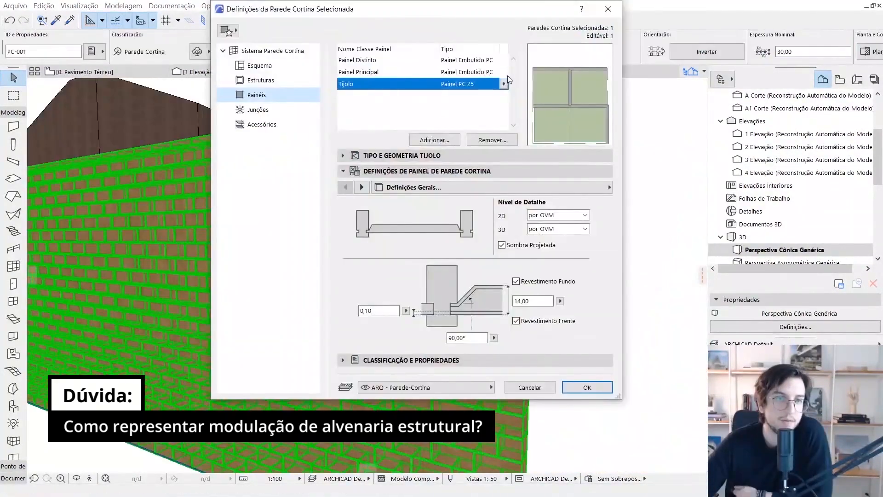
click(504, 84)
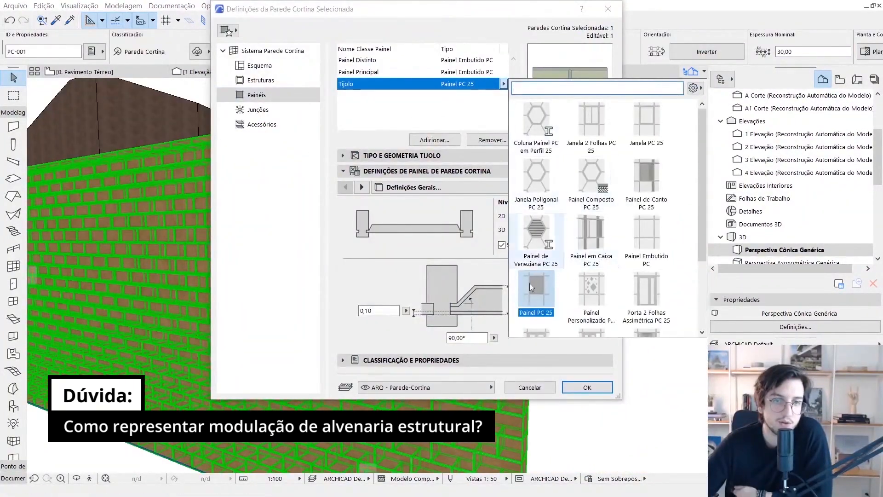
click(424, 112)
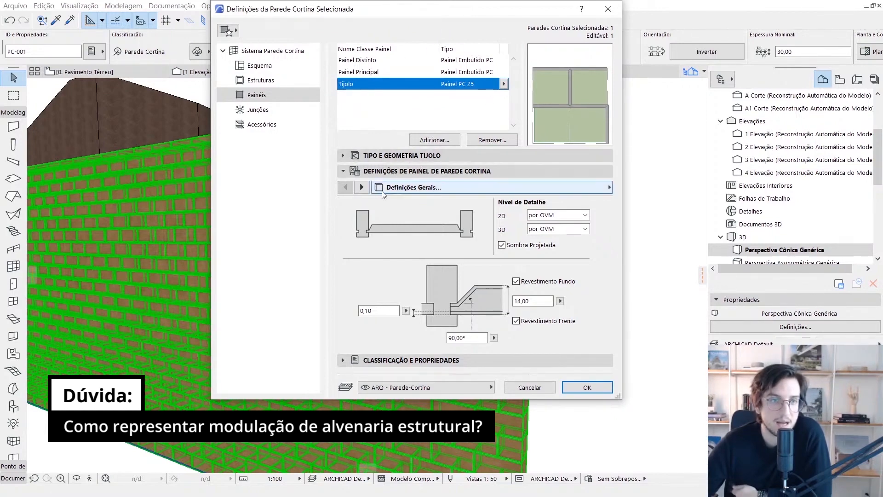
click(362, 171)
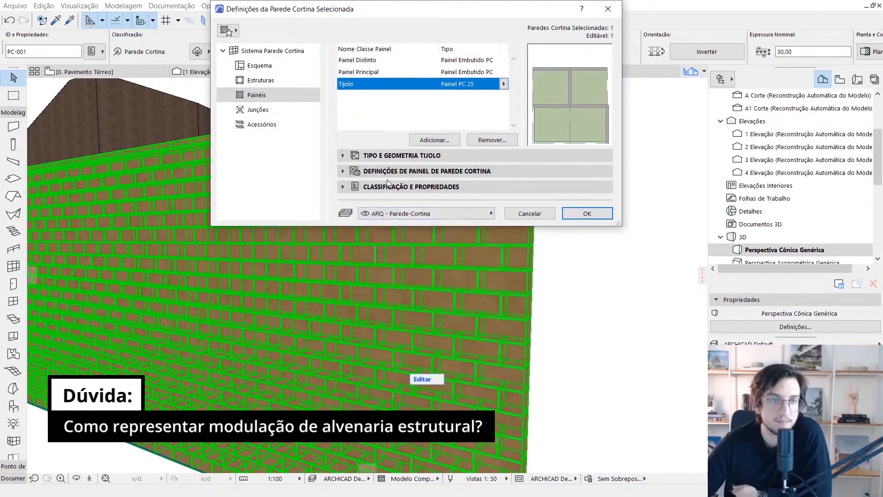
click(388, 172)
click(503, 84)
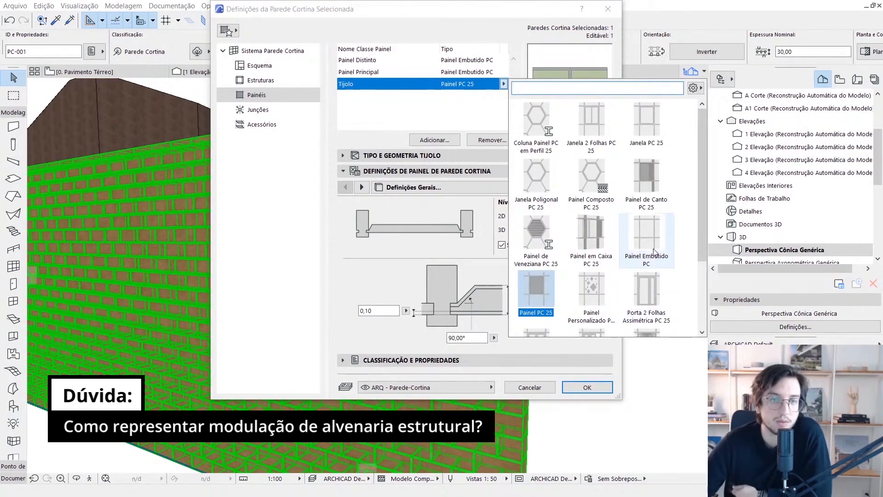
click(646, 232)
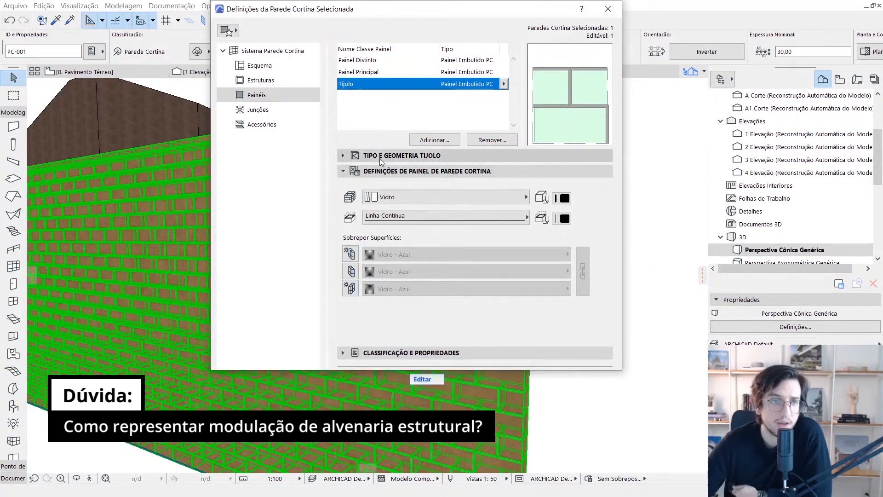
click(380, 157)
click(406, 261)
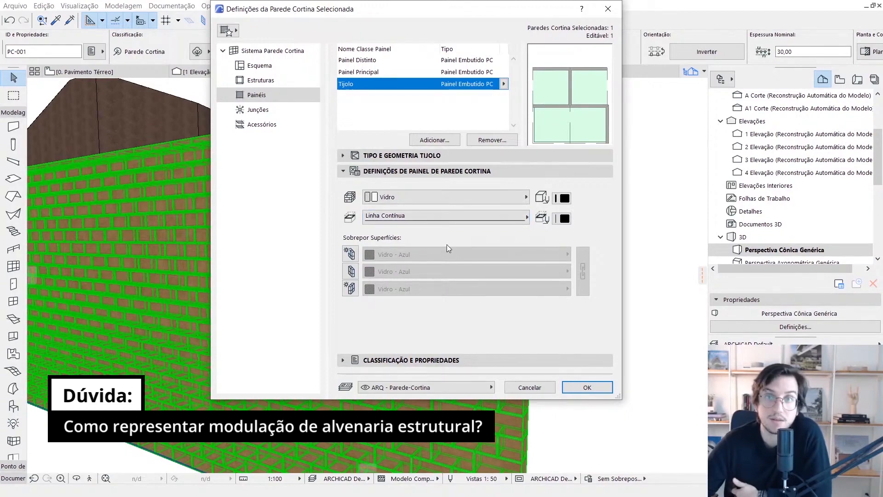
key(Return)
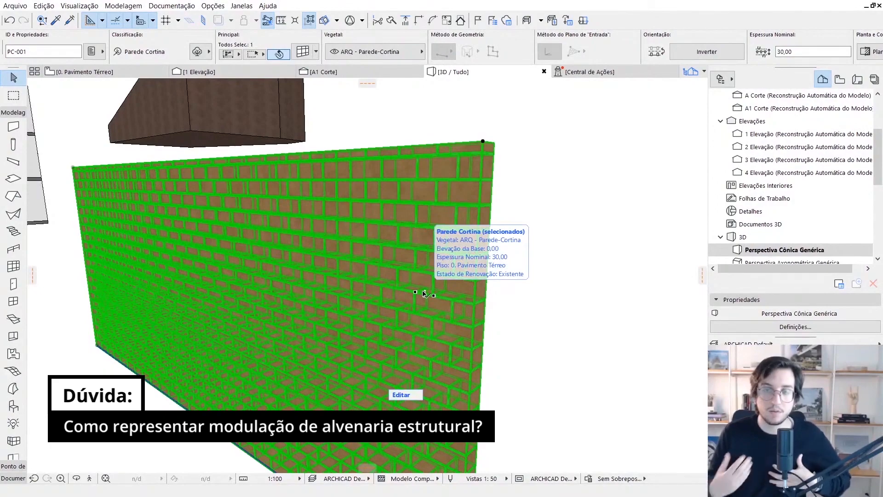
click(424, 293)
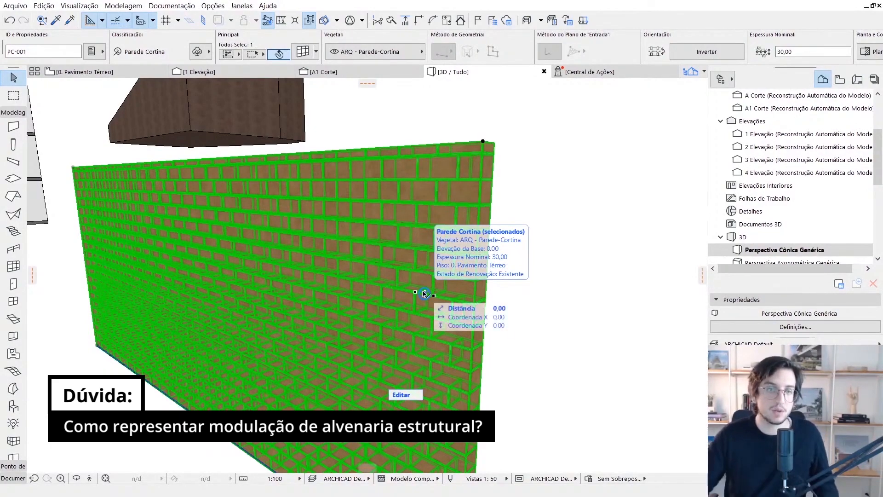
key(Escape)
Isolate the brick curtain wall so that only it is shown in the 3D view.
shift+middle_drag(454, 263, 538, 235)
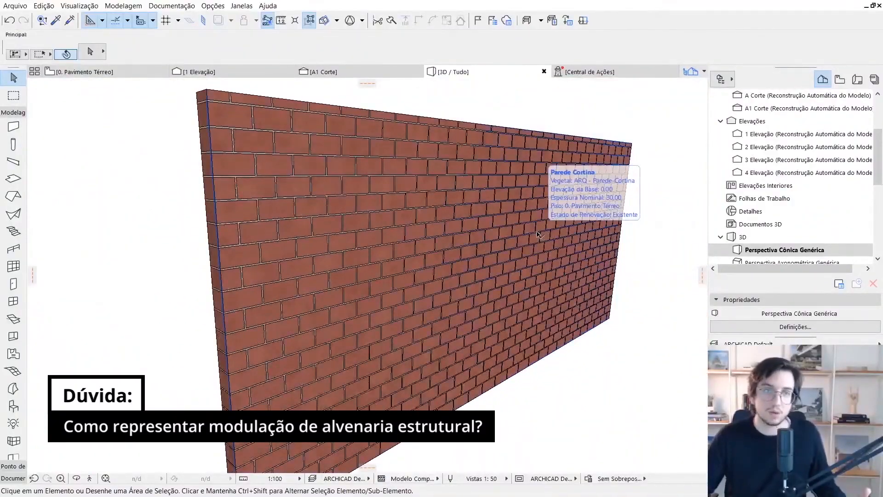
scroll(299, 165, up, 5)
scroll(338, 232, down, 8)
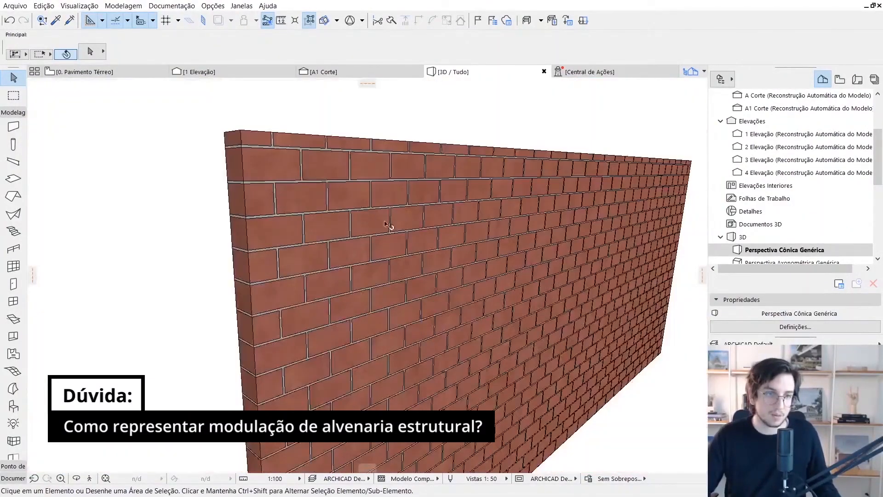
shift+middle_drag(384, 221, 318, 222)
click(319, 221)
scroll(546, 301, down, 5)
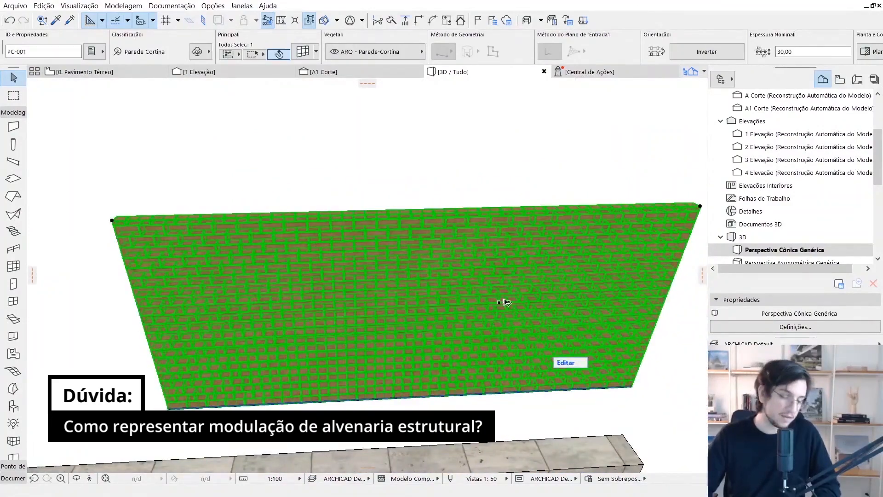
key(F5)
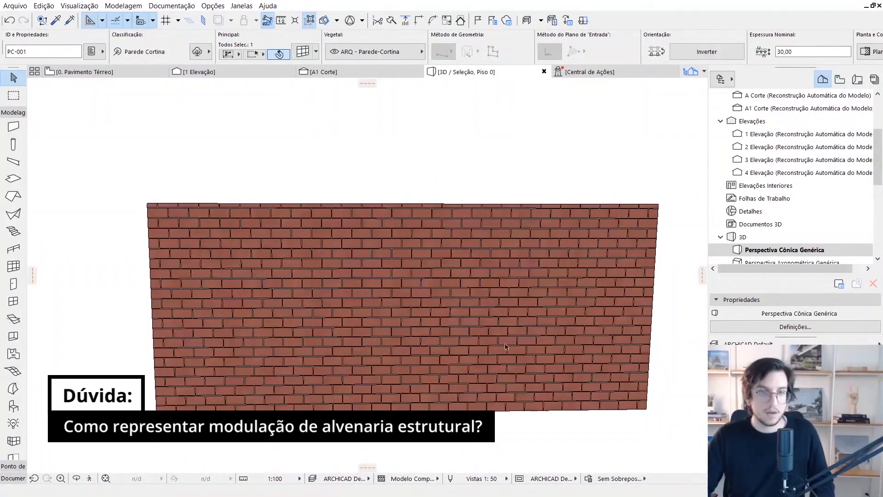
Enter the curtain wall's edit mode and select a full vertical column of Tijolo panels near its middle.
double_click(536, 365)
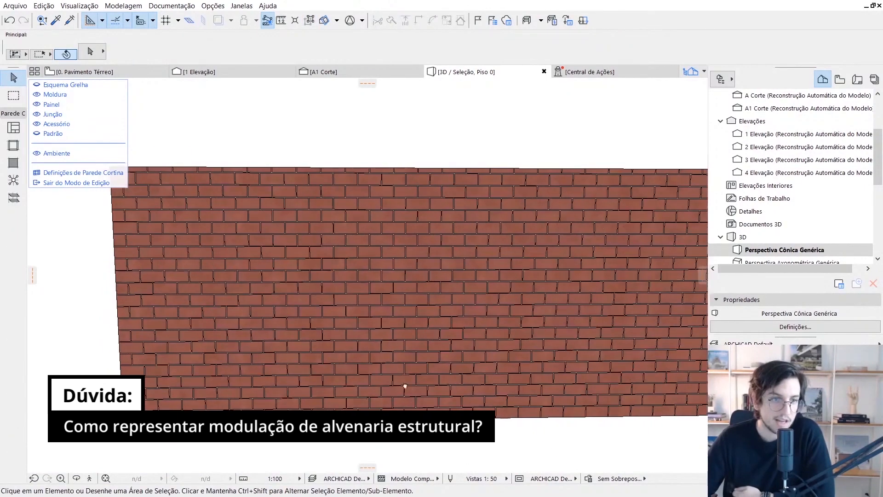
click(416, 266)
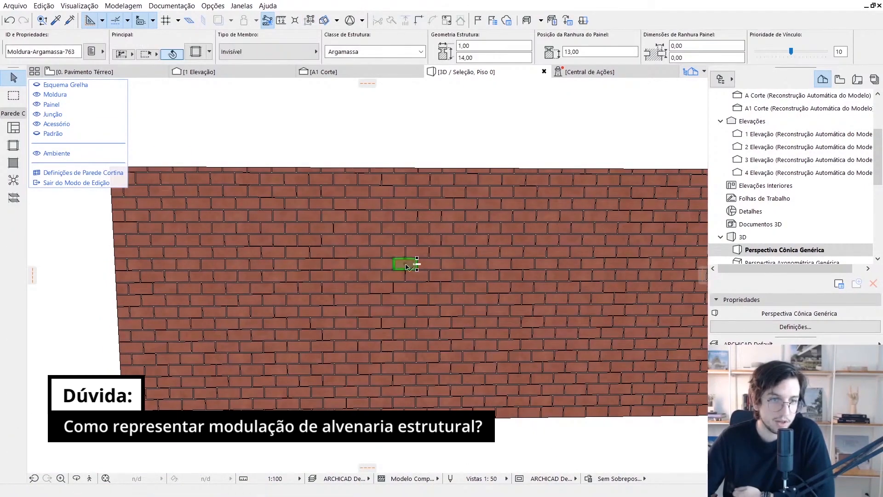
click(406, 266)
scroll(424, 242, up, 2)
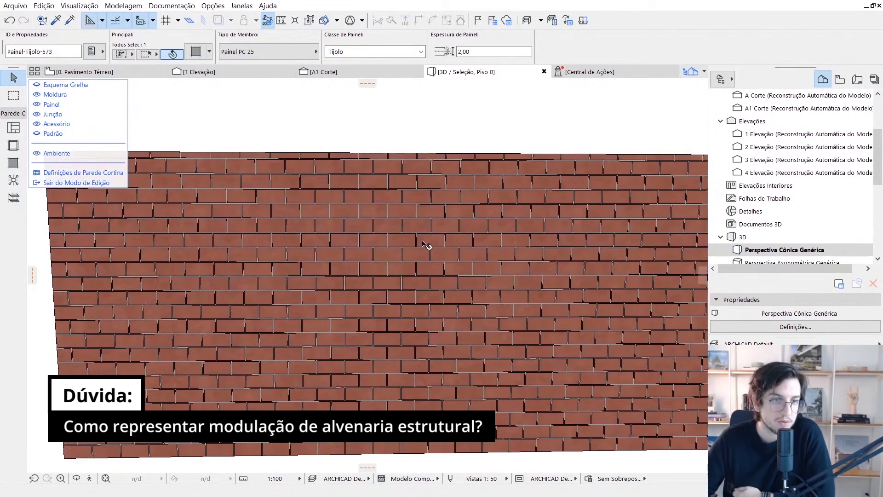
click(403, 272)
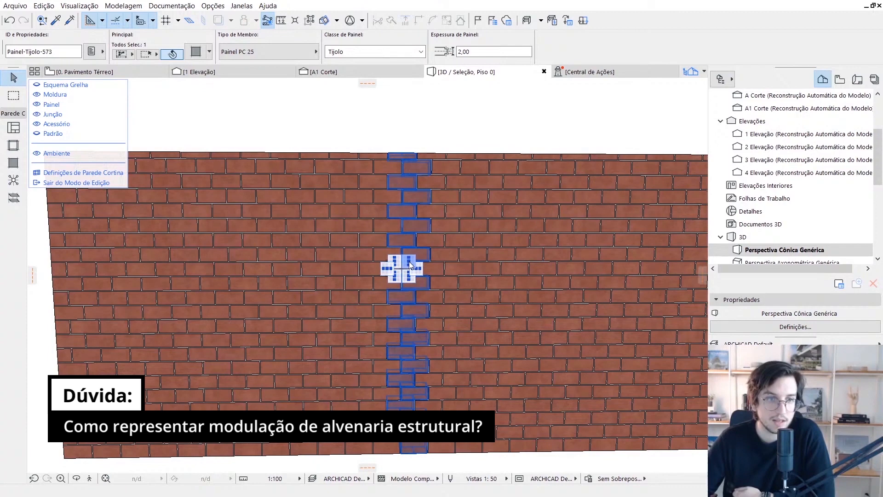
click(410, 266)
Select five adjacent Tijolo panels in the two courses near the wall's top edge and leave the curtain wall's edit mode.
scroll(439, 217, up, 1)
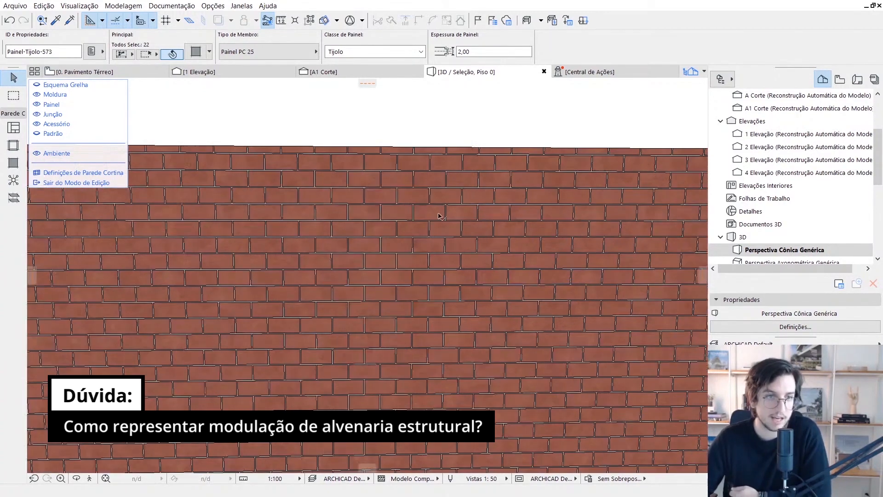
scroll(439, 216, up, 2)
click(431, 221)
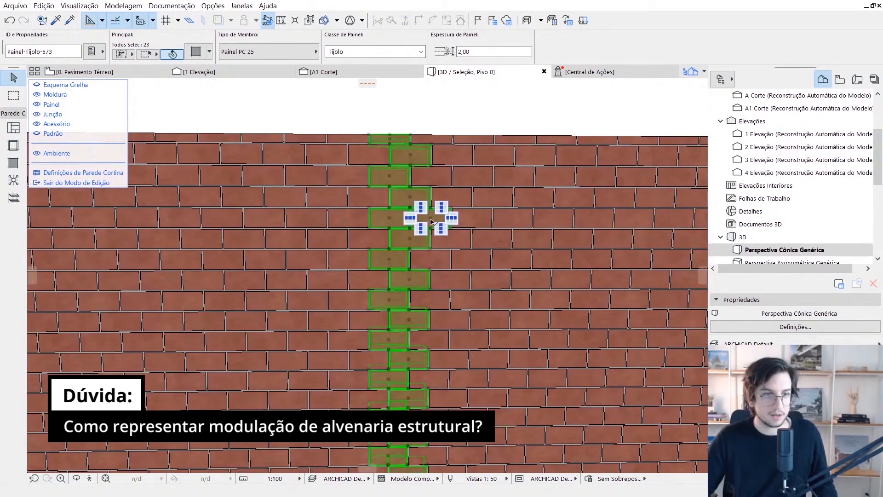
click(441, 228)
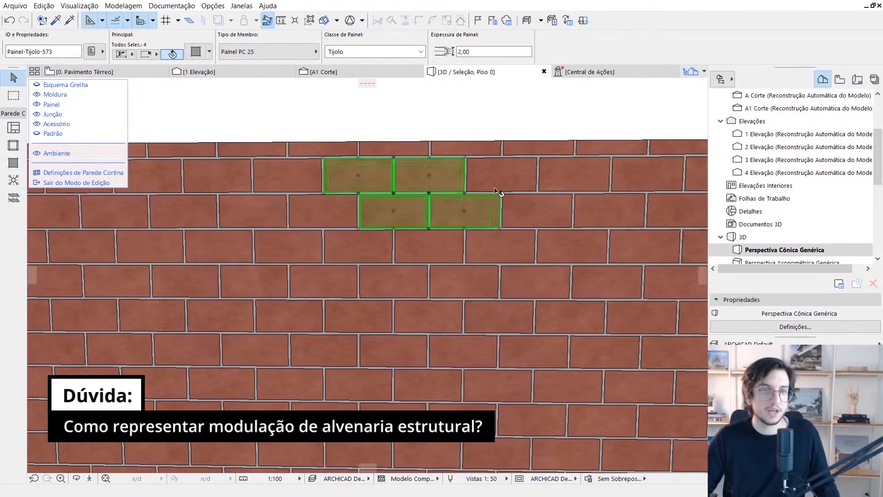
shift+click(496, 188)
middle_drag(484, 221, 454, 207)
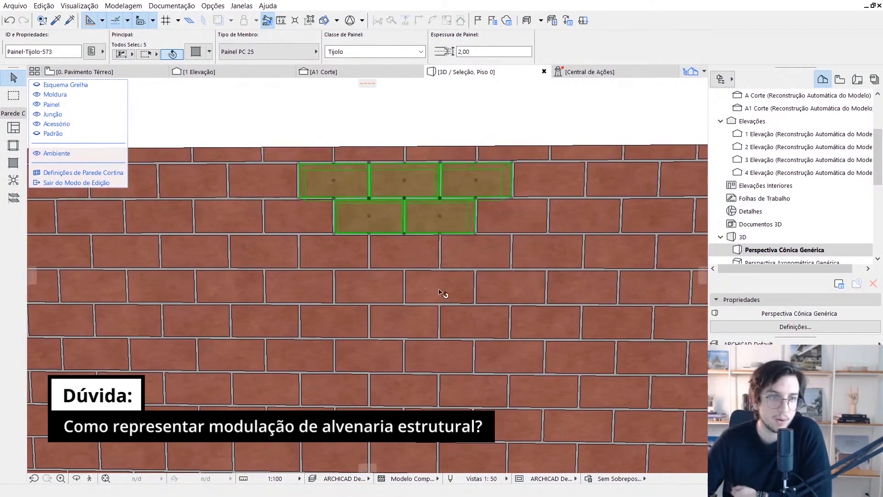
scroll(414, 246, down, 5)
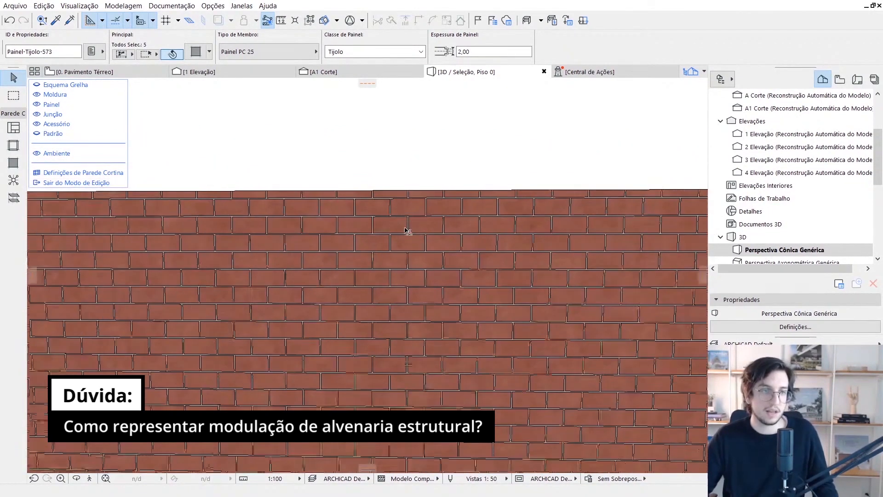
scroll(407, 231, down, 5)
key(Escape)
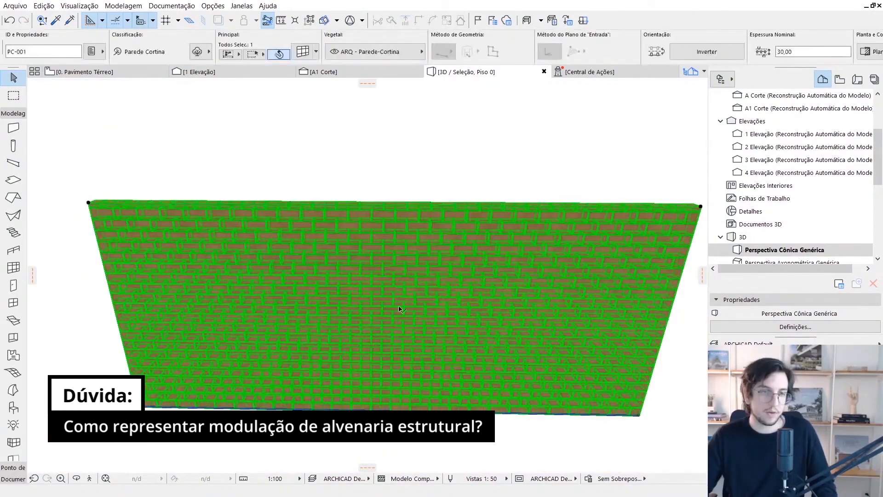
Open the Pavimento Térreo floor plan and examine the outlines of the blocks and mortar joints at the curtain wall's left end.
key(F2)
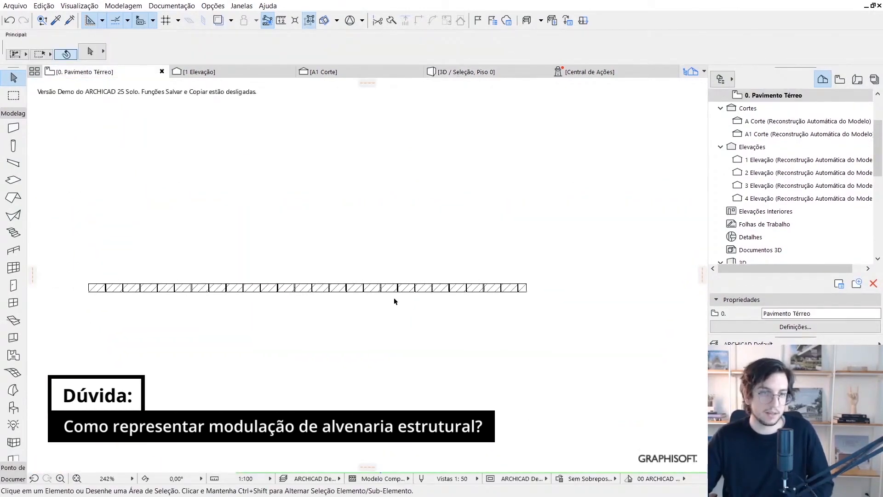
scroll(230, 299, up, 7)
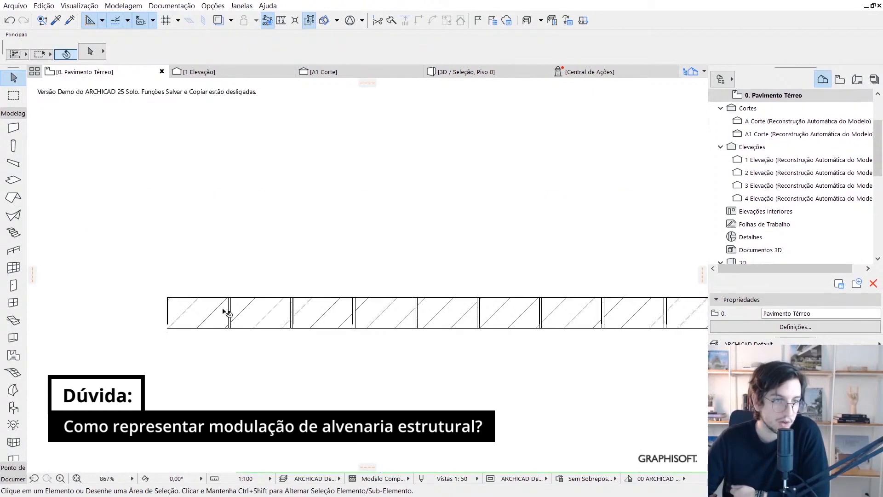
scroll(225, 313, up, 4)
scroll(189, 329, up, 4)
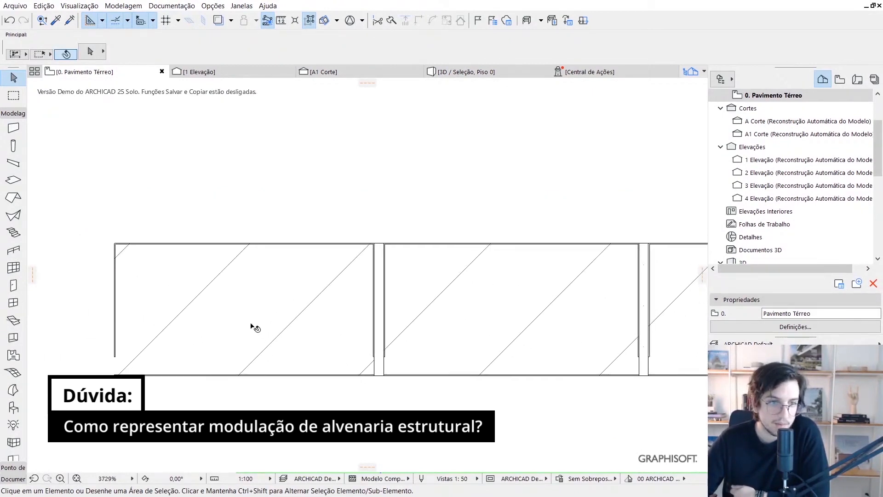
scroll(251, 325, down, 1)
scroll(335, 267, up, 6)
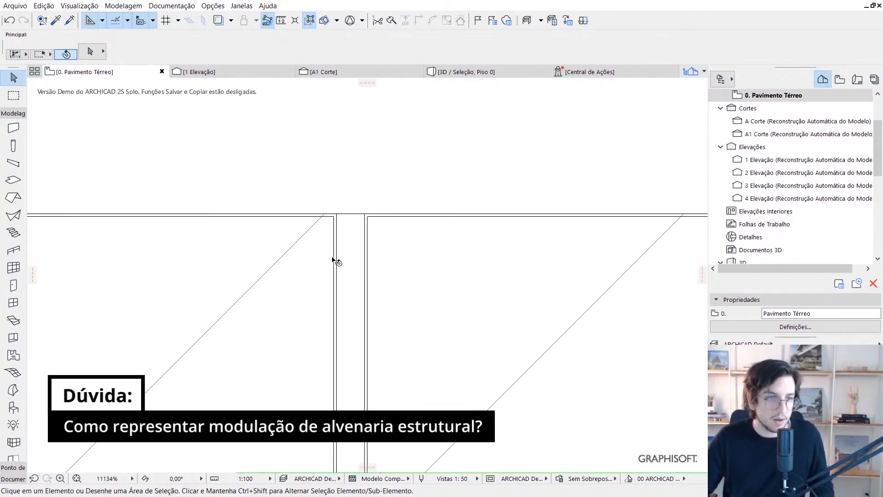
scroll(352, 263, down, 9)
Turn off Revestimento Fundo and Revestimento Frente for the curtain wall's Tijolo panel class and apply the change.
click(338, 264)
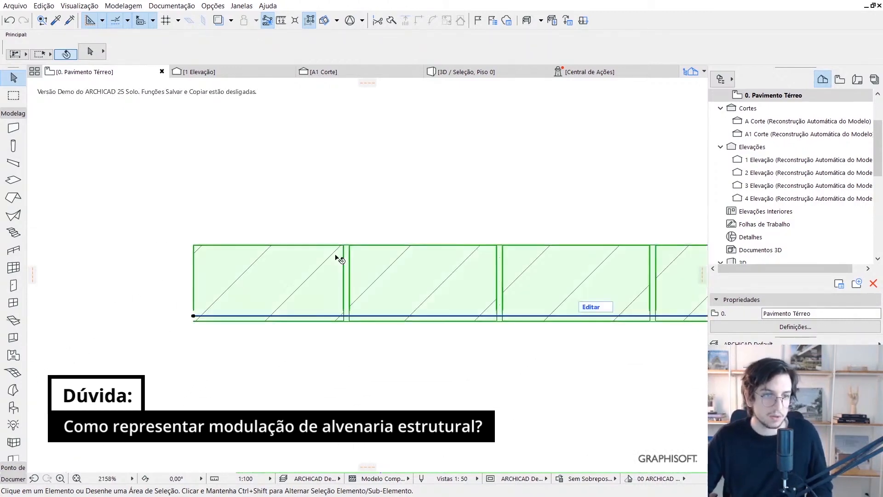
double_click(337, 265)
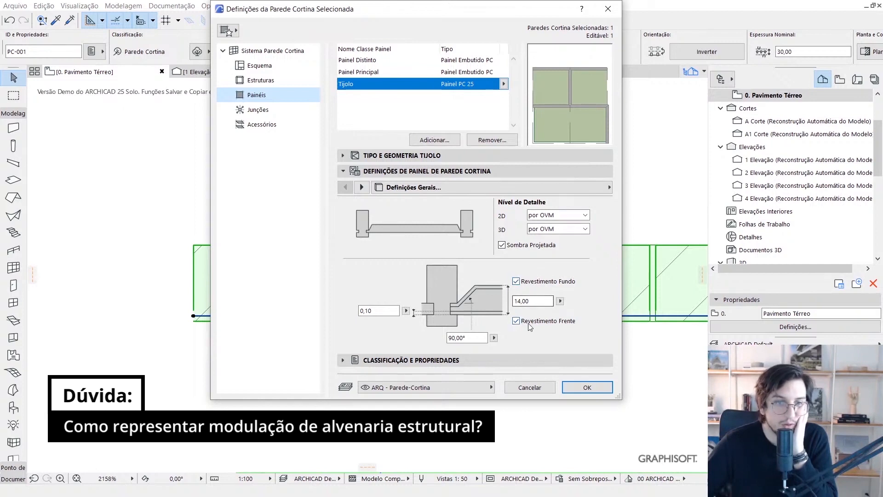
click(519, 282)
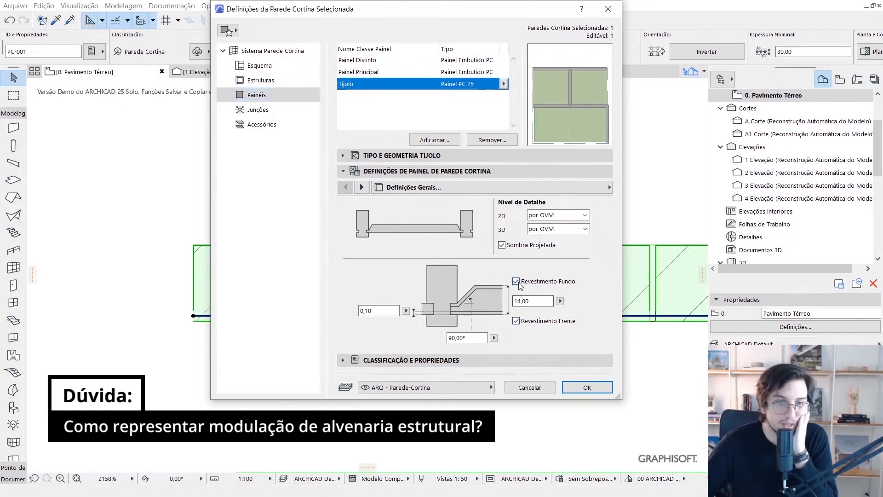
click(523, 317)
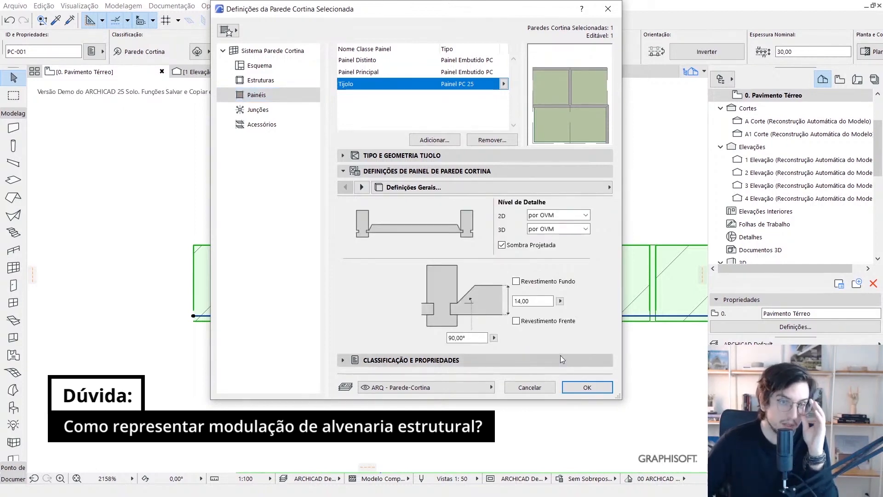
click(582, 390)
Measure the offset between the curtain wall's reference line and its lower face at the left end in plan.
scroll(341, 307, up, 4)
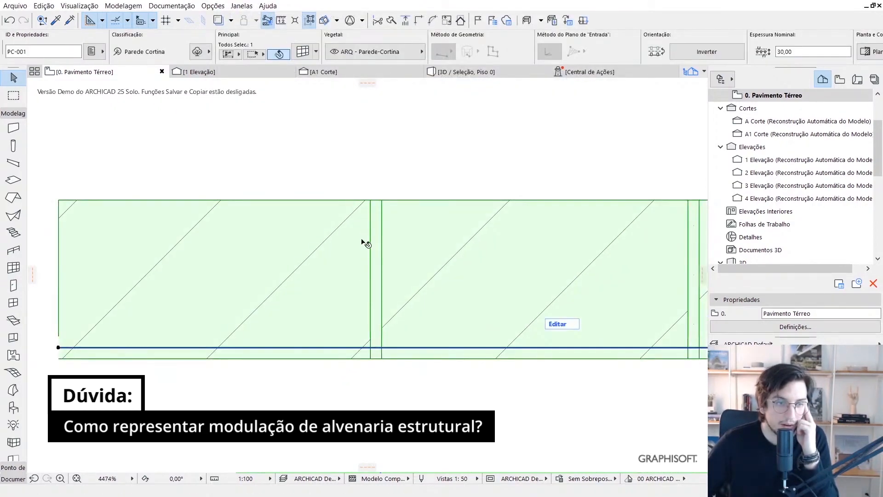
middle_drag(119, 344, 228, 323)
key(m)
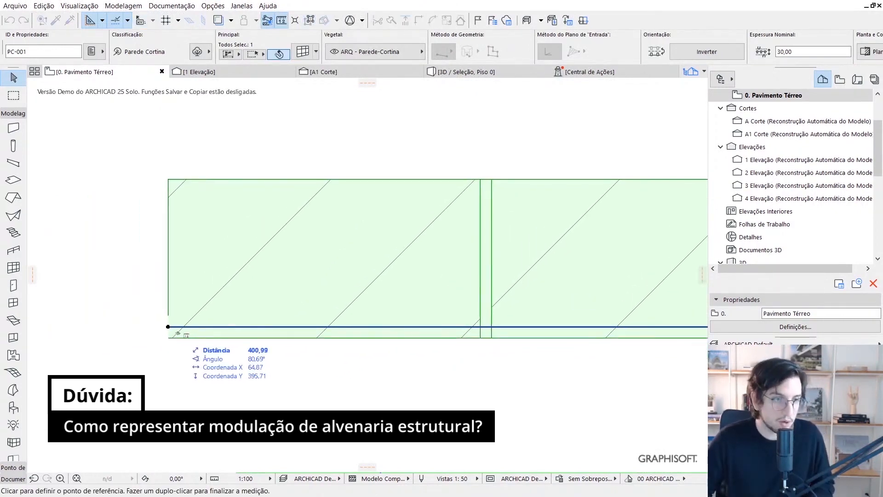
click(168, 327)
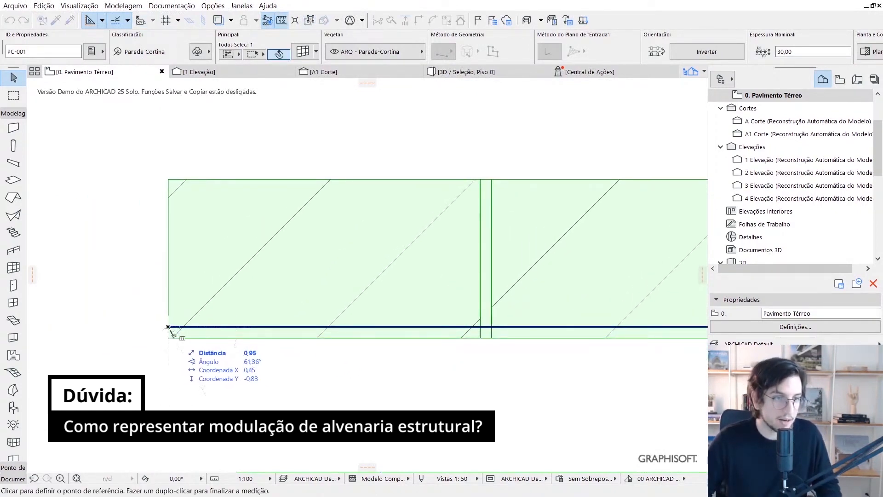
key(Escape)
scroll(181, 339, down, 1)
scroll(186, 341, down, 5)
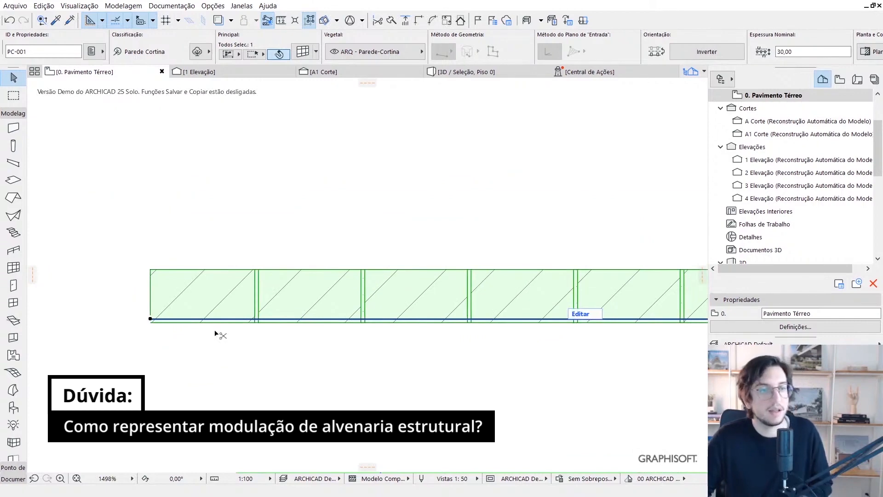
Offset the curtain wall's reference line in its system settings to align with the blocks' lower face, and check both ends.
key(ctrl+t)
click(271, 51)
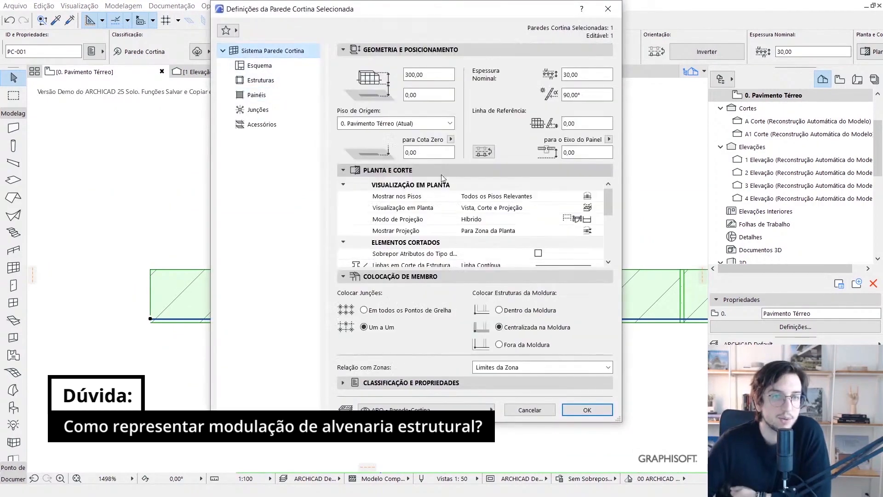
key(Escape)
scroll(170, 332, up, 4)
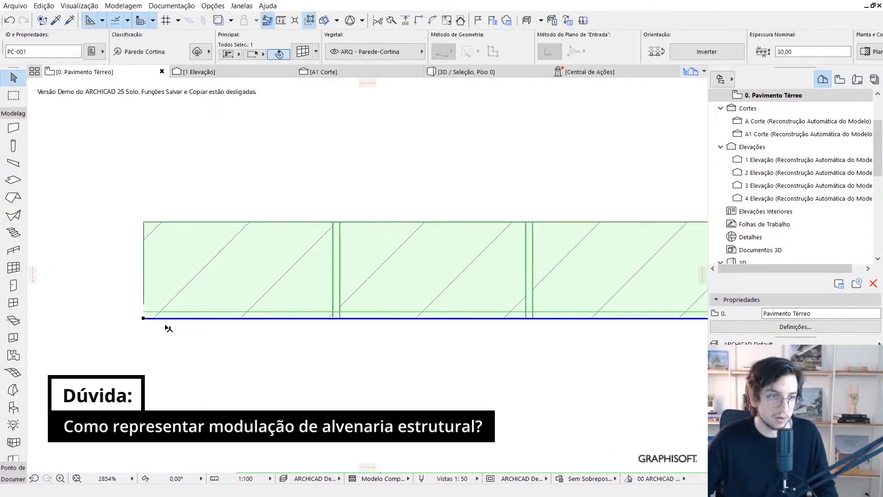
scroll(168, 328, down, 5)
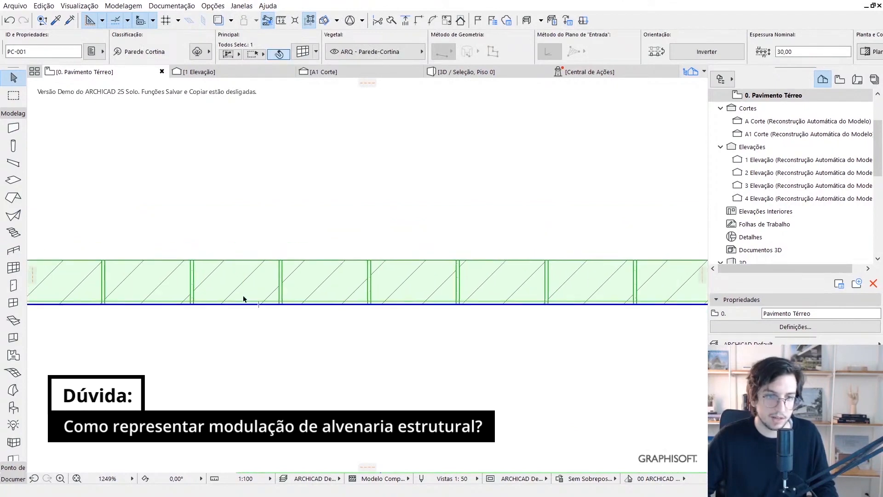
scroll(312, 286, up, 4)
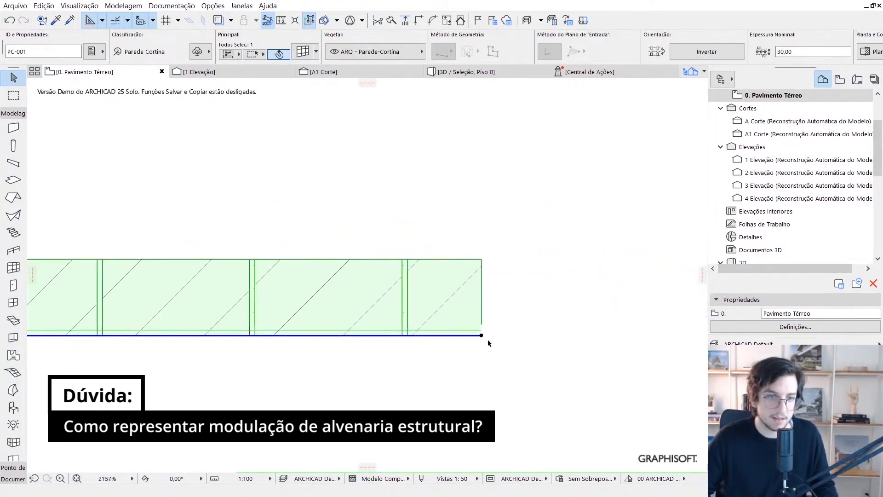
key(Escape)
Move the brick curtain wall in plan to the right of the shorter hatched wall, in line with it.
scroll(497, 332, down, 15)
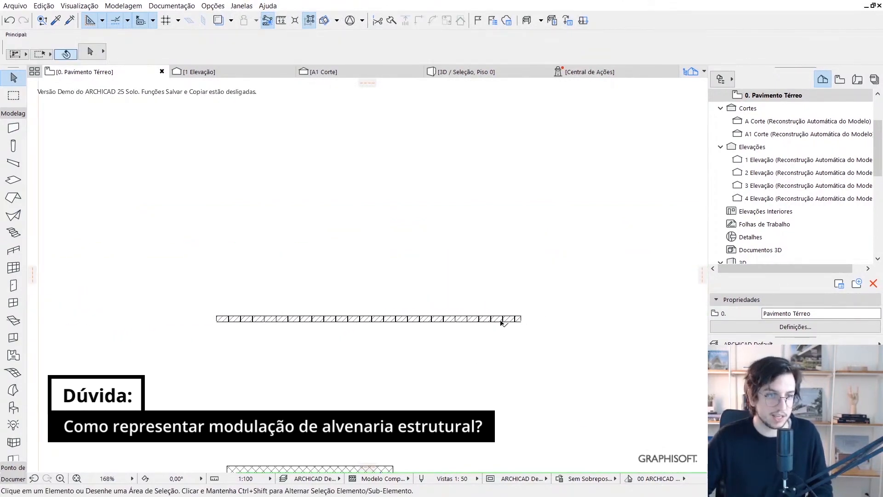
scroll(460, 318, down, 6)
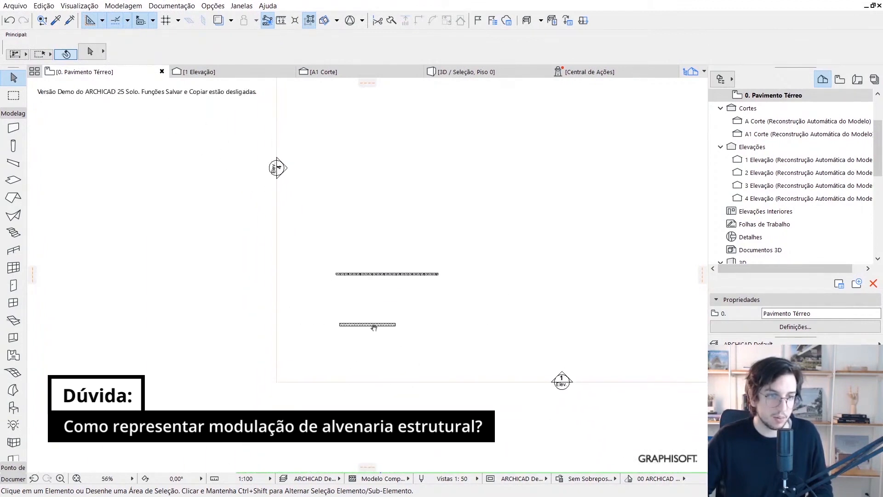
middle_drag(374, 327, 361, 319)
scroll(362, 318, up, 2)
click(387, 243)
key(ctrl+d)
click(383, 243)
middle_drag(439, 325, 352, 302)
click(476, 291)
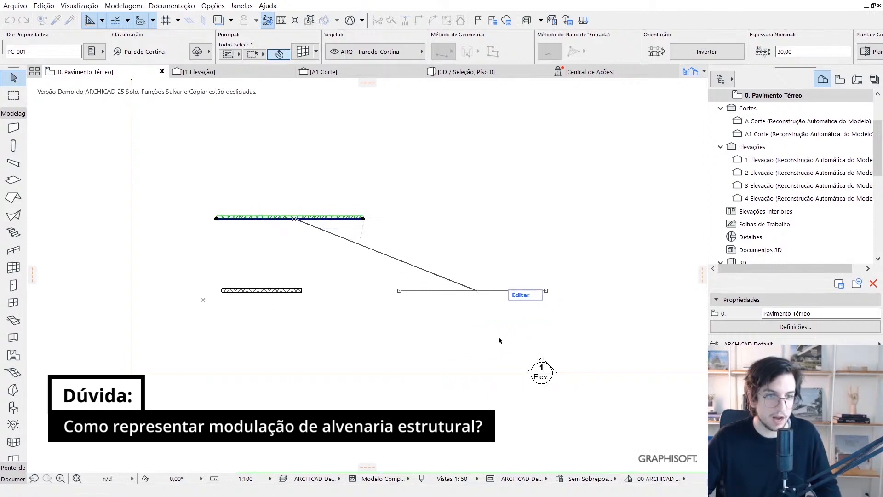
click(261, 122)
Open the 1 Elevação view and examine the block and mortar joint pattern of the brick curtain wall beside the grey wall.
click(282, 73)
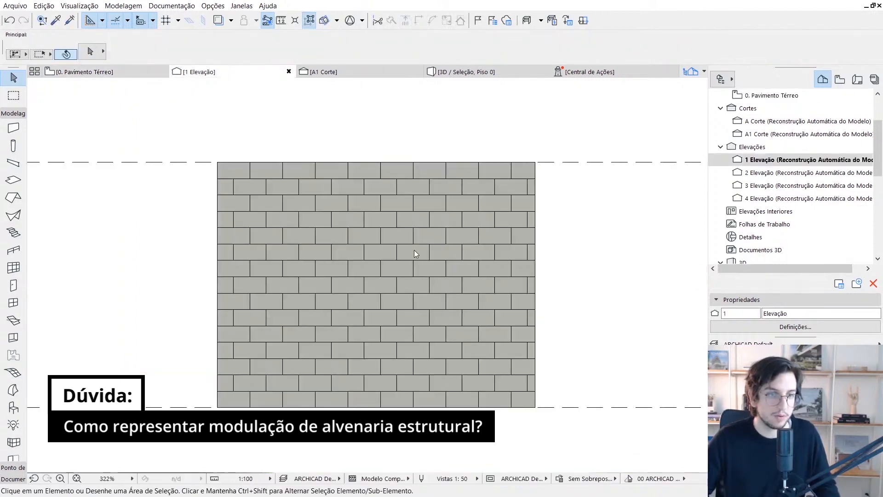
scroll(317, 295, down, 3)
middle_drag(483, 339, 479, 339)
scroll(366, 308, up, 2)
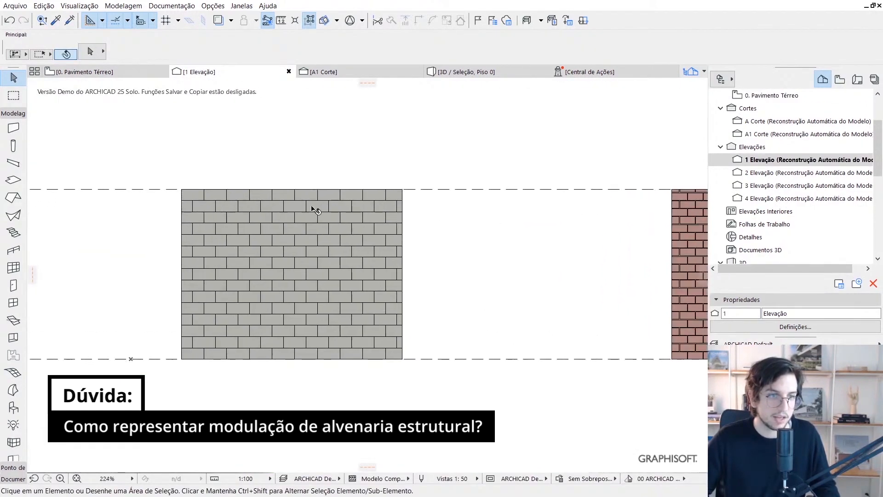
scroll(306, 248, up, 1)
middle_drag(435, 293, 139, 276)
middle_drag(348, 263, 179, 250)
middle_drag(429, 257, 189, 275)
scroll(543, 193, up, 7)
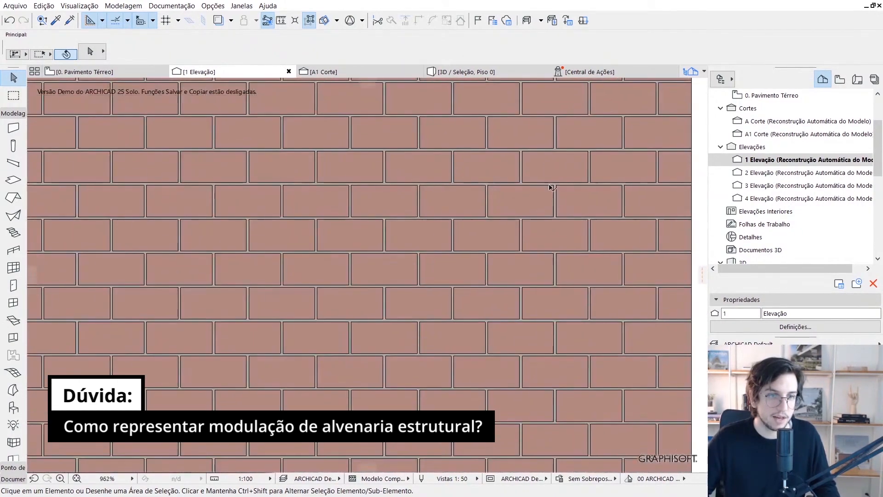
click(476, 338)
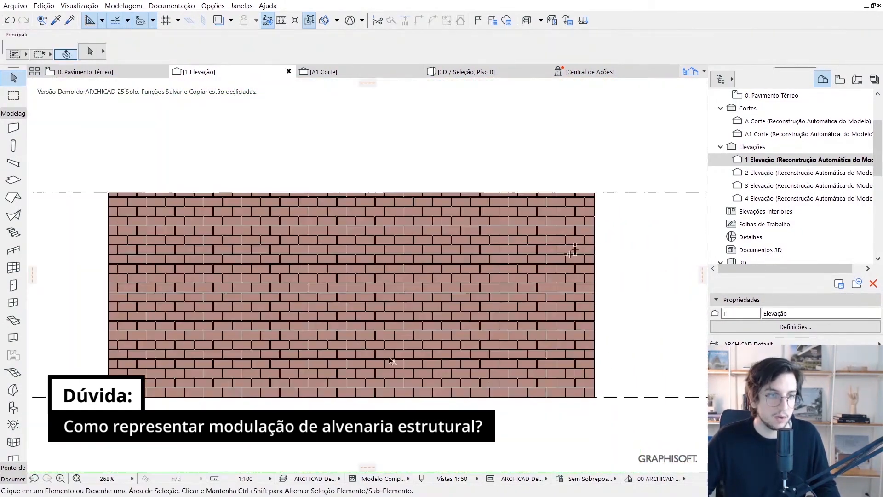
Set the brick curtain wall's pattern origin to Iniciar a partir do Centro in its scheme settings.
click(387, 277)
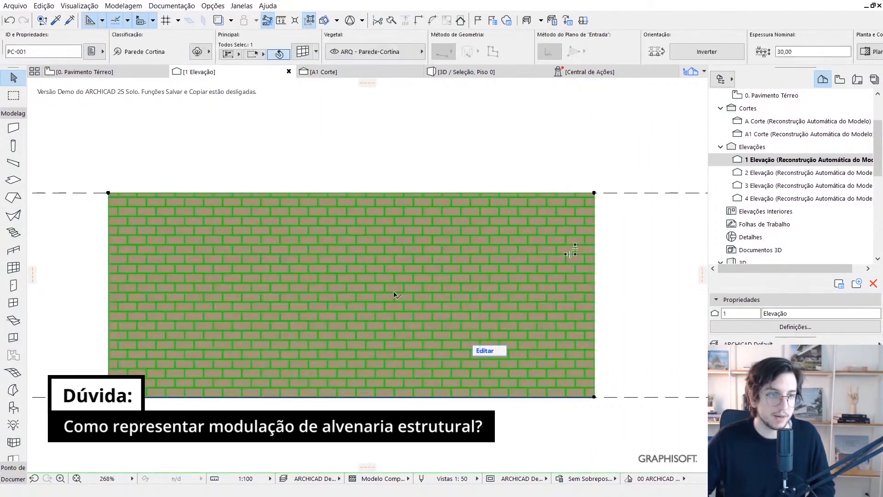
key(ctrl+t)
click(260, 66)
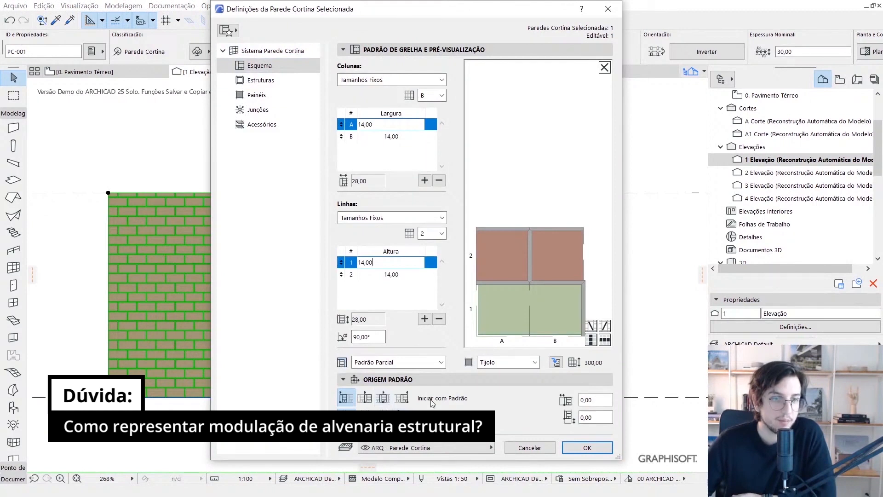
click(380, 49)
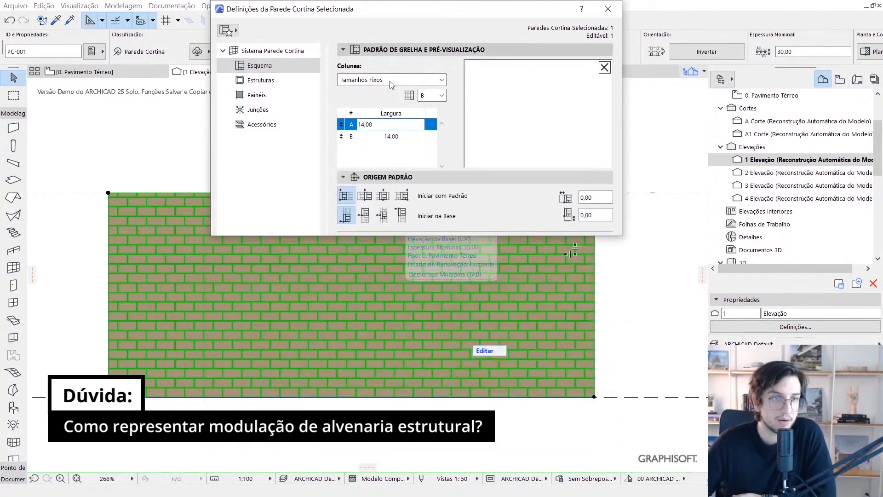
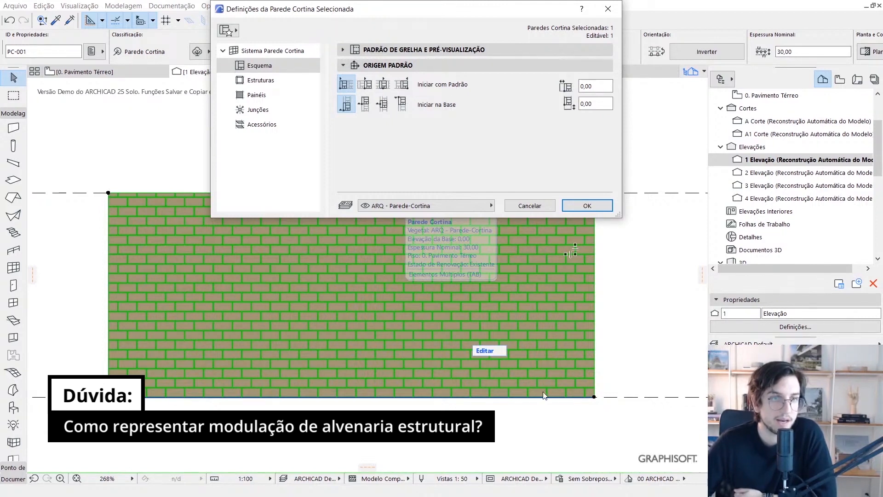
click(383, 50)
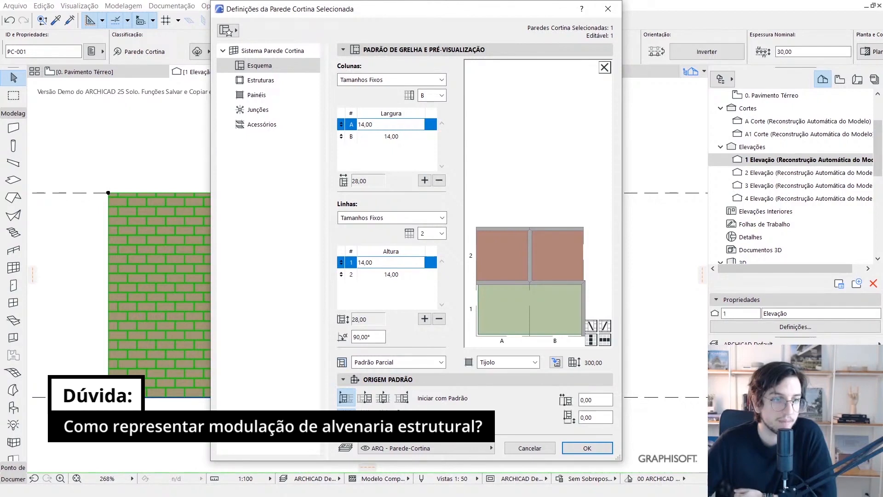
click(378, 50)
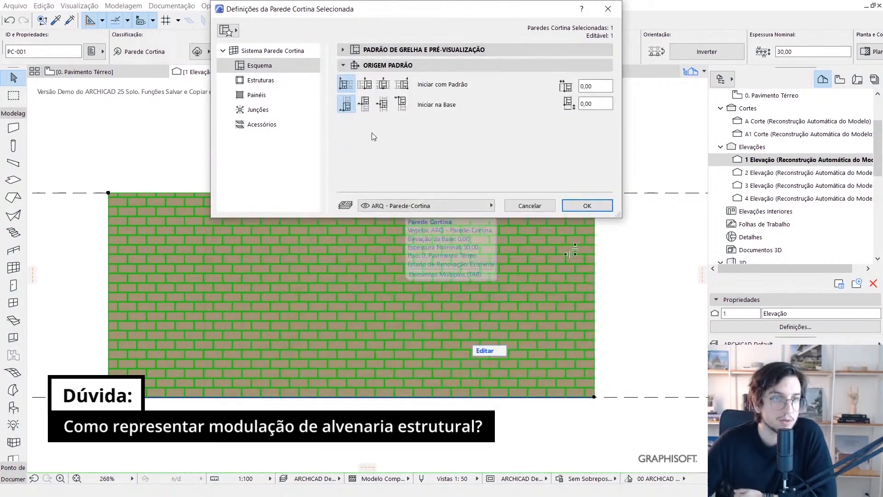
click(365, 88)
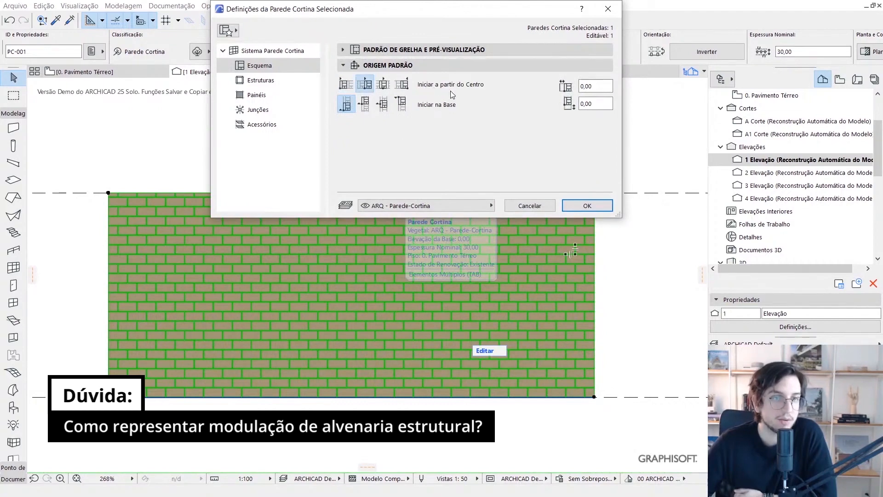
click(588, 206)
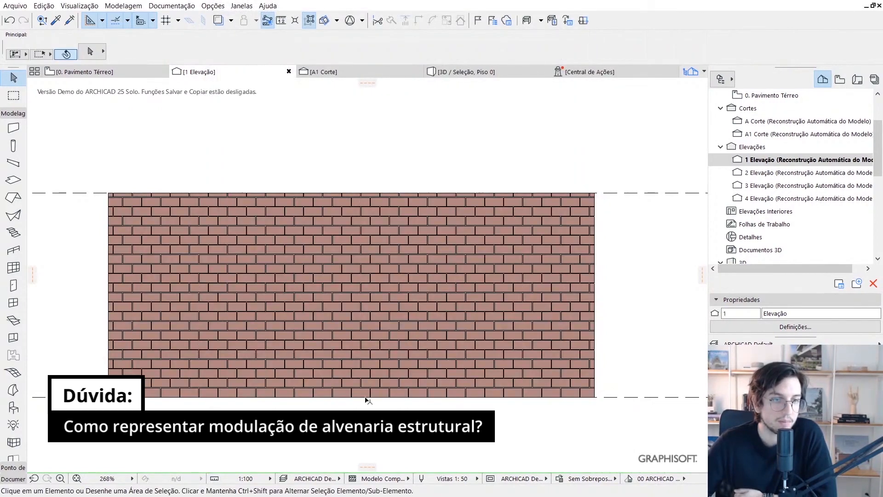
Set the brick curtain wall's horizontal pattern origin to Alinhar ao Centro, and check the cut blocks at both wall ends.
scroll(394, 292, up, 2)
double_click(399, 294)
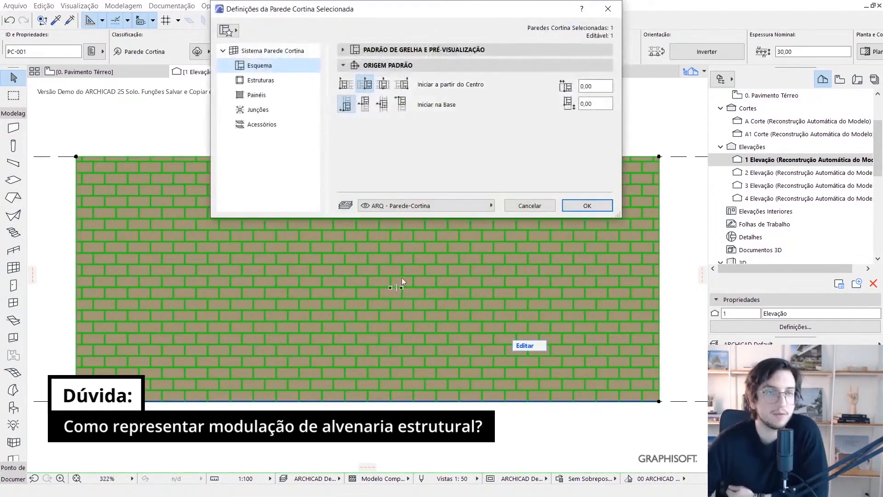
click(383, 83)
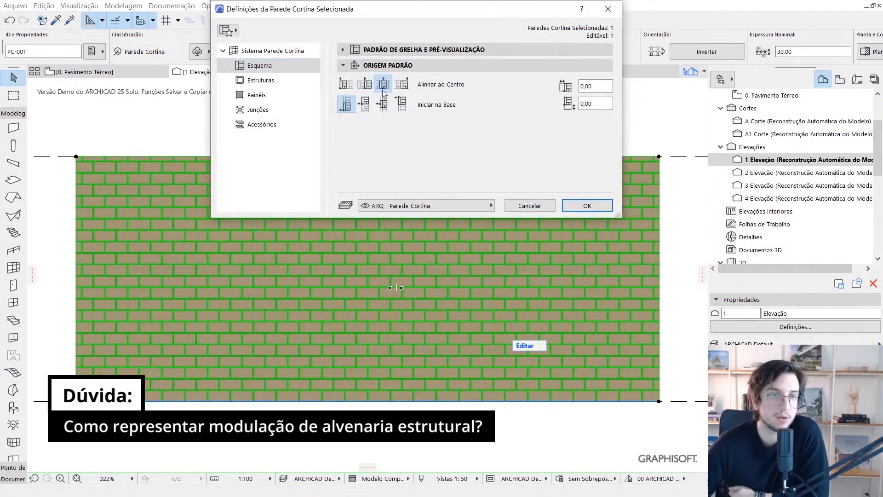
click(588, 206)
click(459, 116)
scroll(180, 391, up, 10)
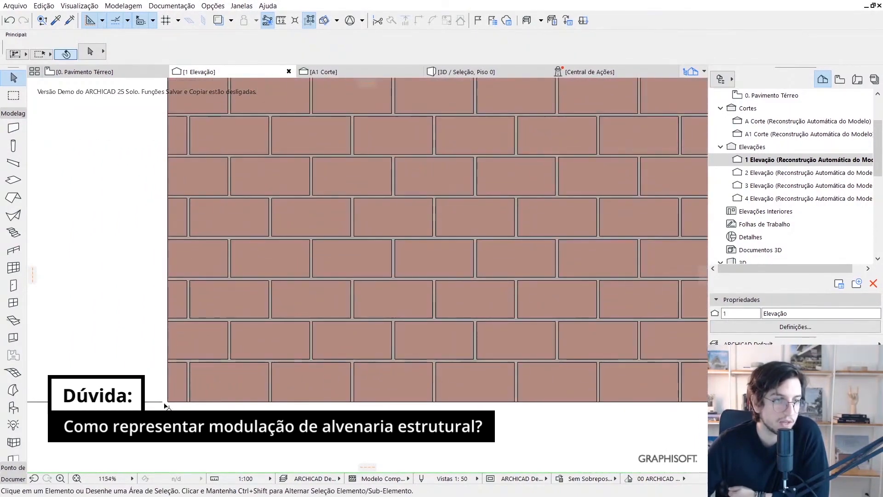
scroll(193, 381, down, 4)
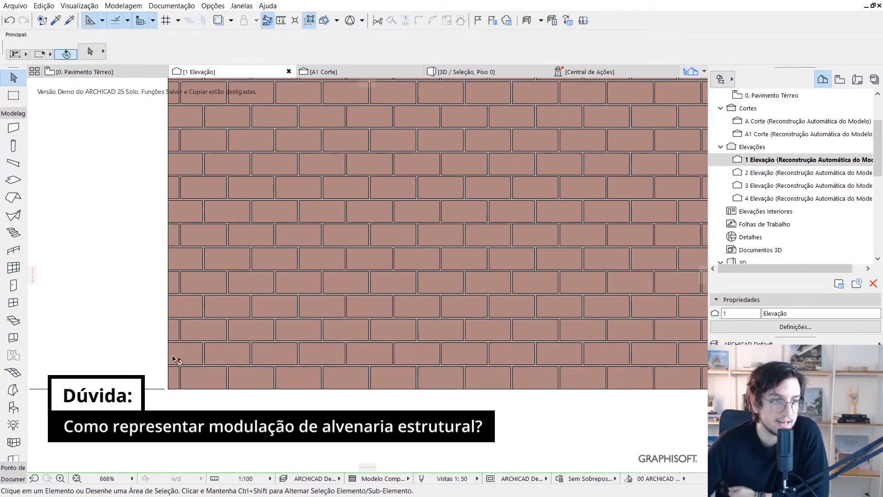
scroll(199, 355, down, 5)
scroll(529, 373, up, 10)
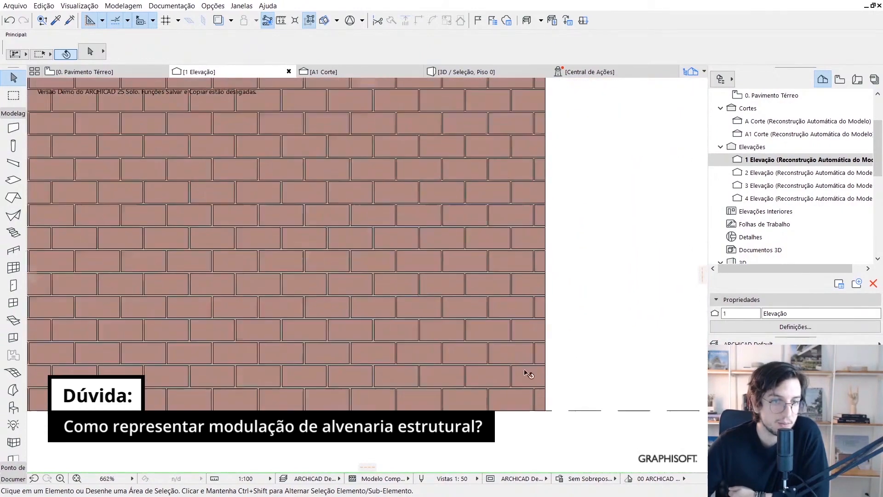
scroll(529, 239, down, 4)
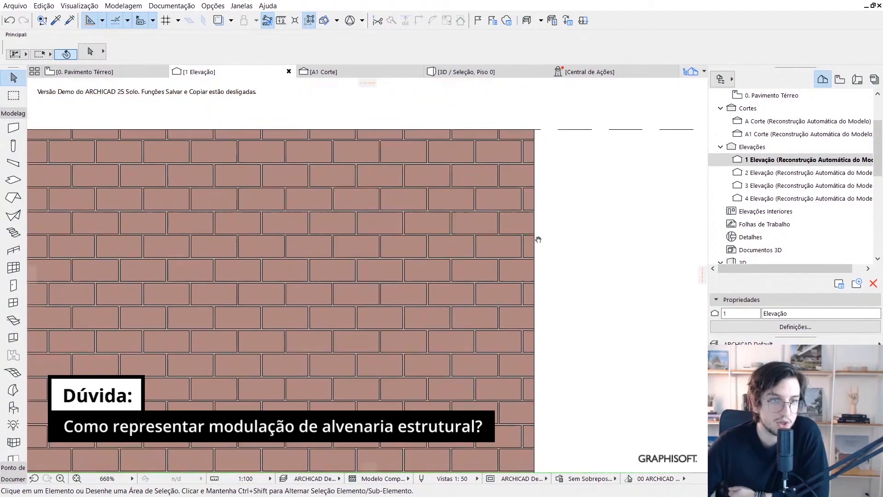
scroll(540, 155, down, 7)
Enter the curtain wall's edit mode to inspect the middle block of the bottom course, and leave the wall deselected.
click(385, 183)
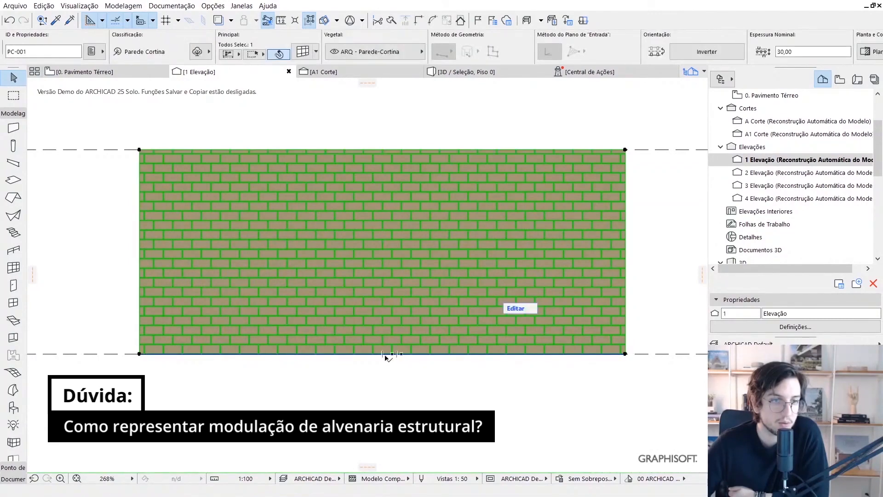
scroll(383, 355, up, 7)
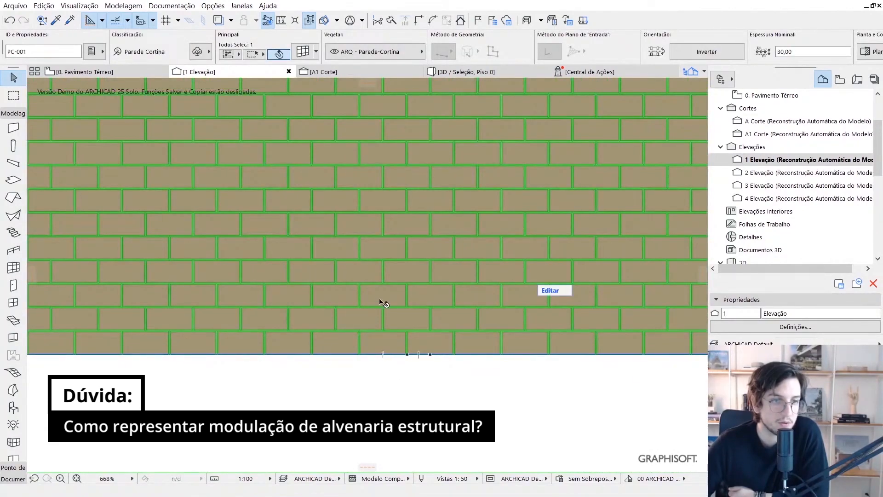
click(536, 290)
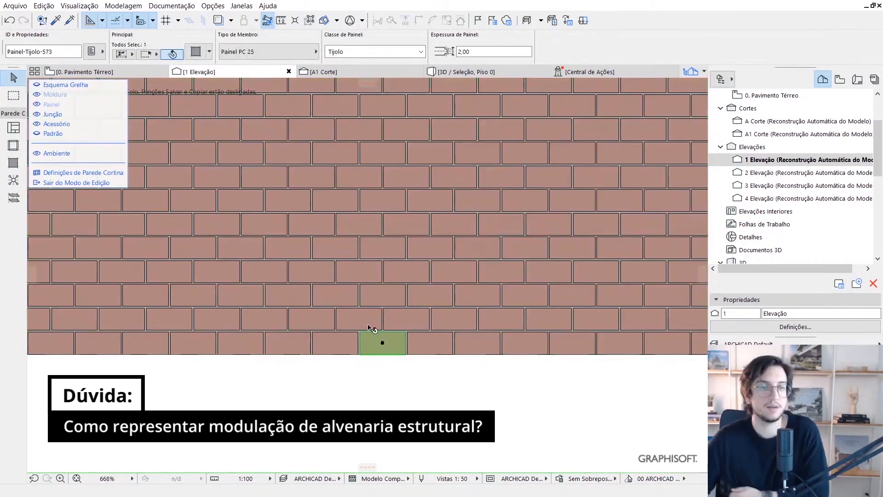
scroll(385, 346, down, 7)
scroll(366, 318, up, 3)
key(Escape)
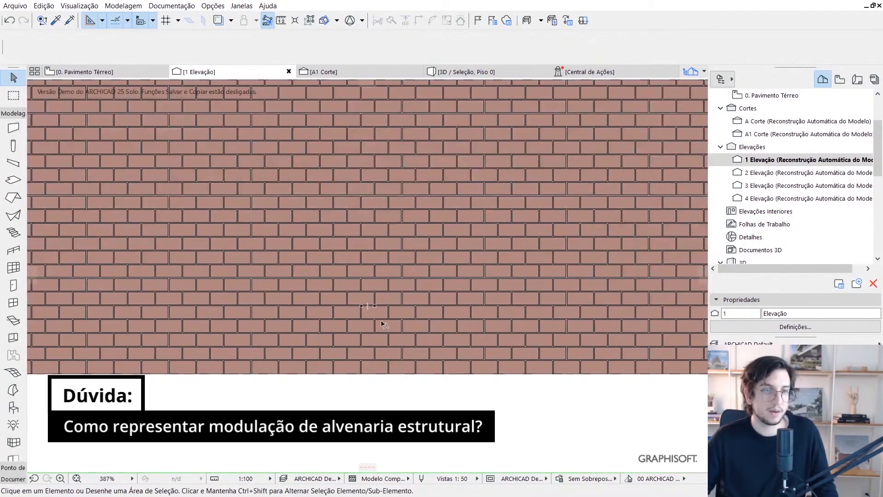
scroll(386, 317, down, 4)
click(398, 258)
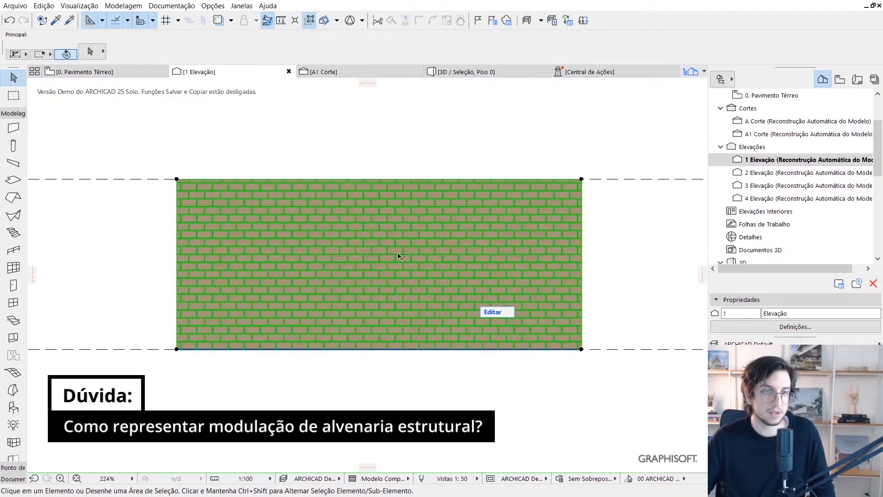
key(Escape)
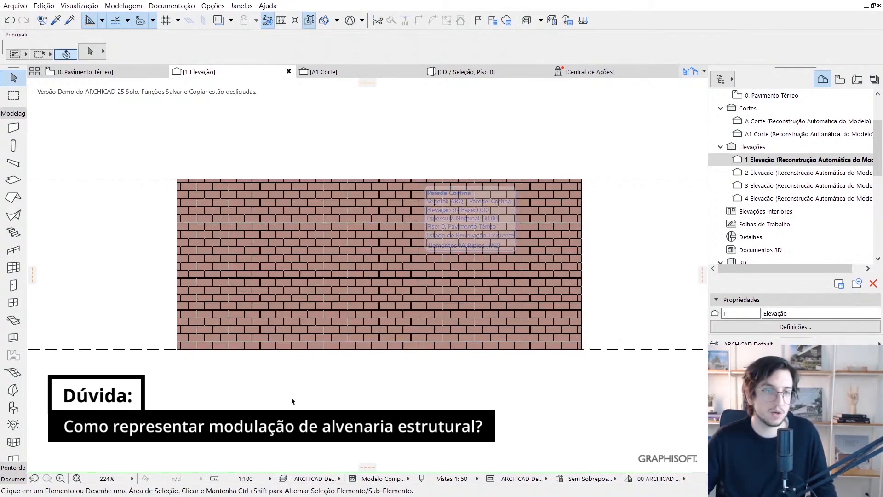
Open the 0. Pavimento Térreo plan and examine how the centred block modulation is drawn along the curtain wall.
key(F2)
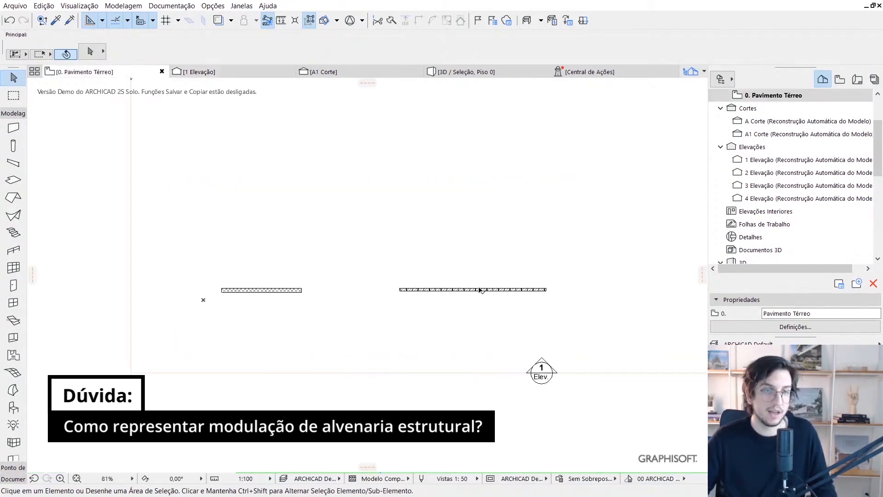
scroll(510, 234, up, 3)
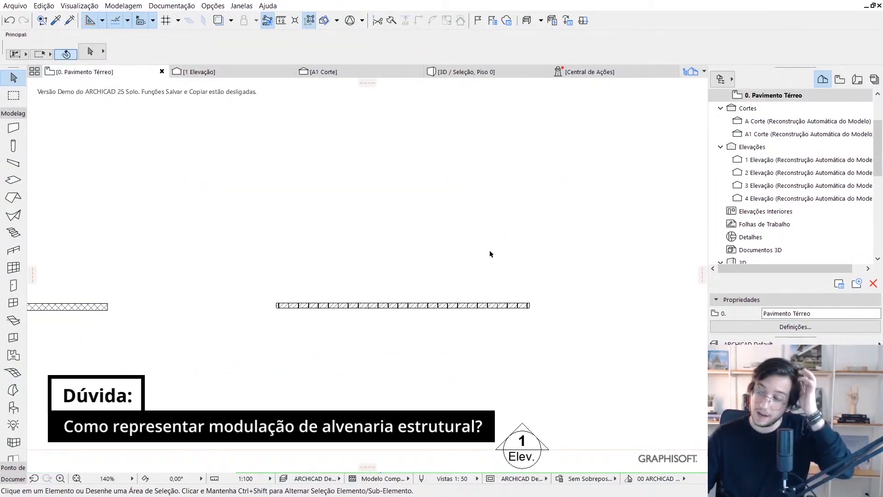
scroll(365, 293, up, 3)
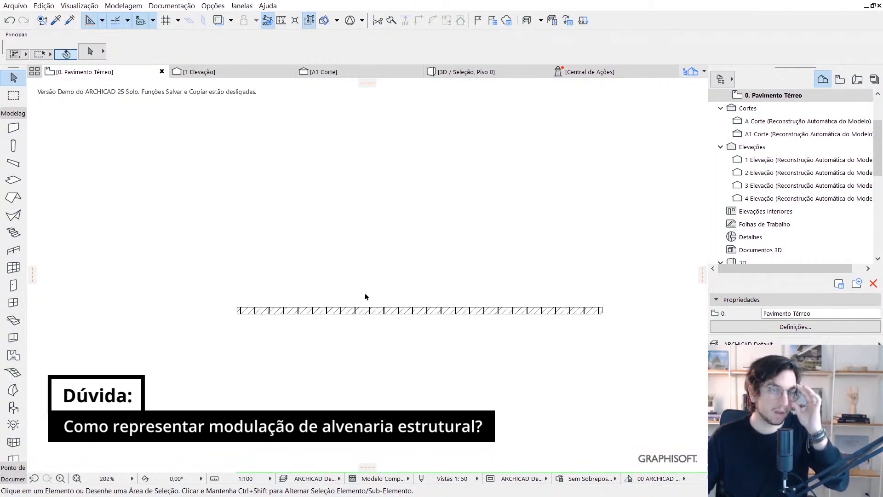
scroll(354, 295, up, 1)
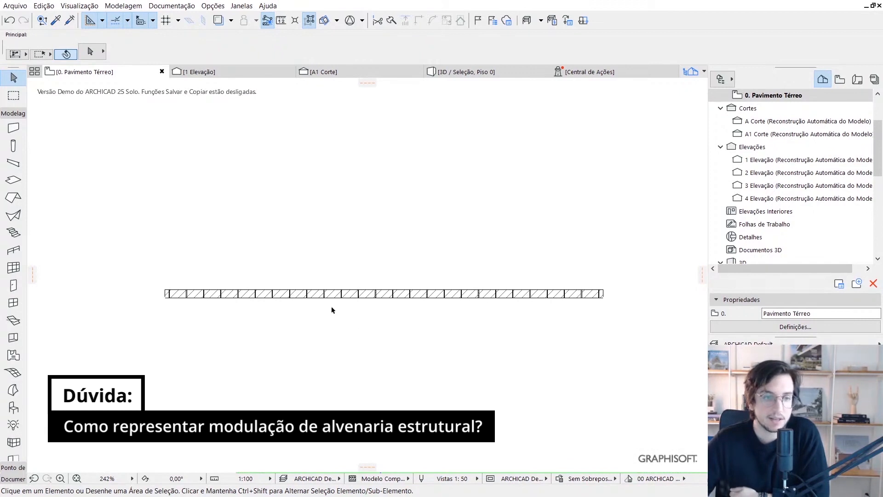
right_click(319, 316)
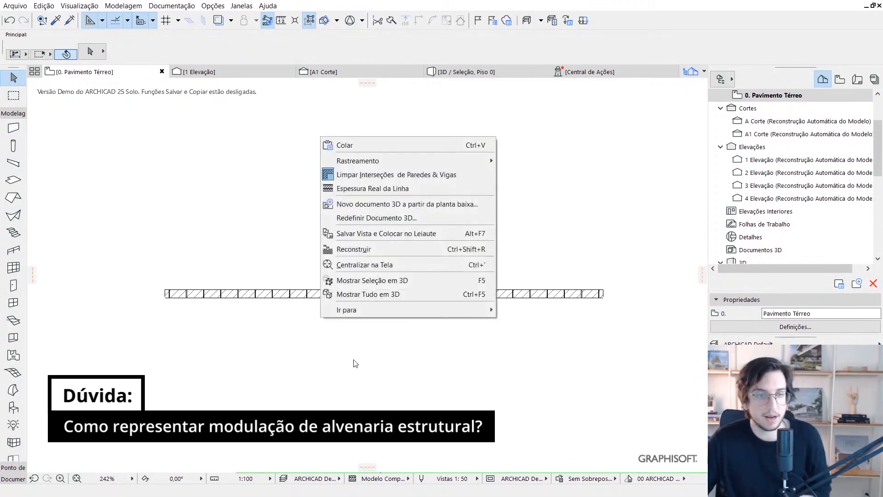
click(352, 349)
scroll(312, 307, up, 1)
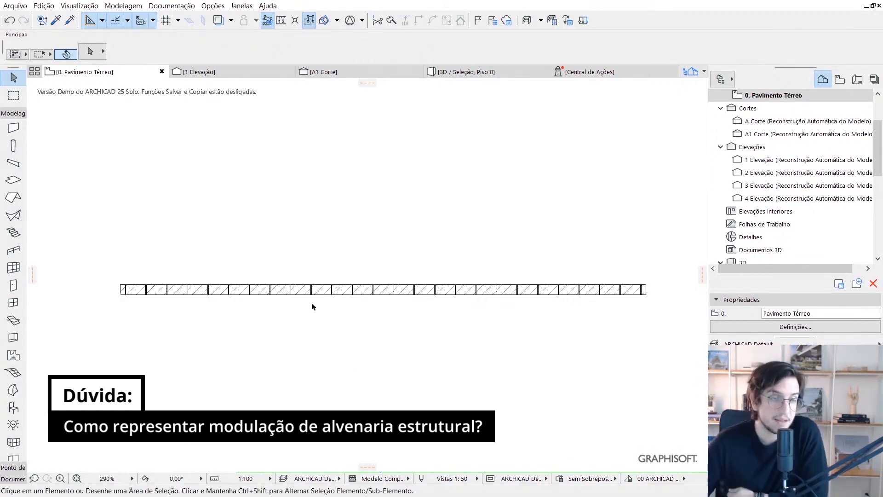
scroll(313, 313, down, 2)
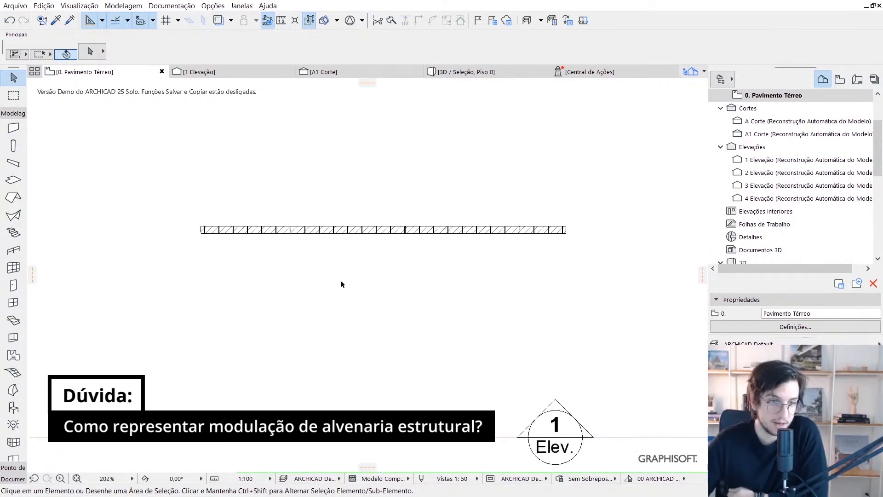
Return to the 1 Elevação view, open the curtain wall for editing and select a block in the bottom course.
click(241, 77)
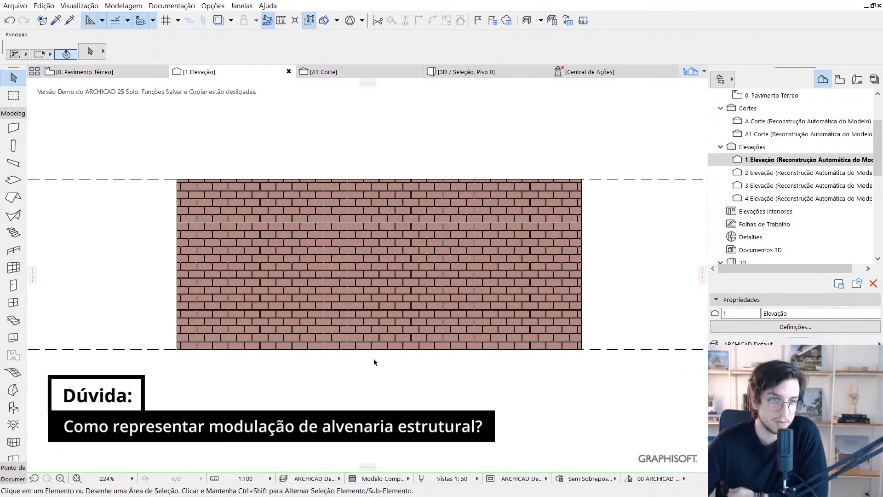
scroll(408, 289, up, 2)
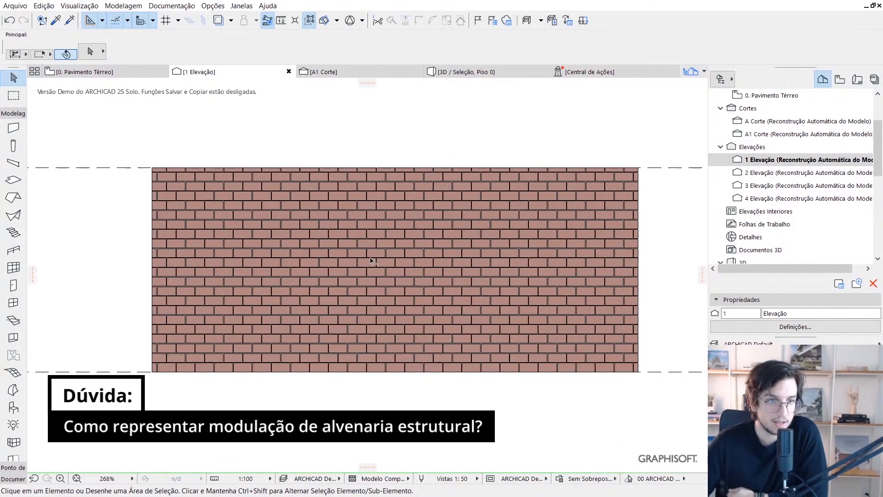
click(370, 258)
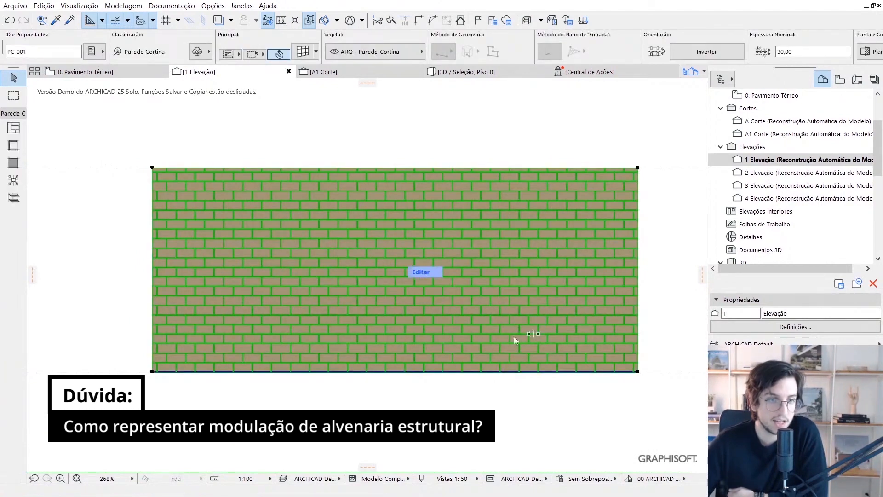
click(425, 272)
scroll(384, 302, up, 3)
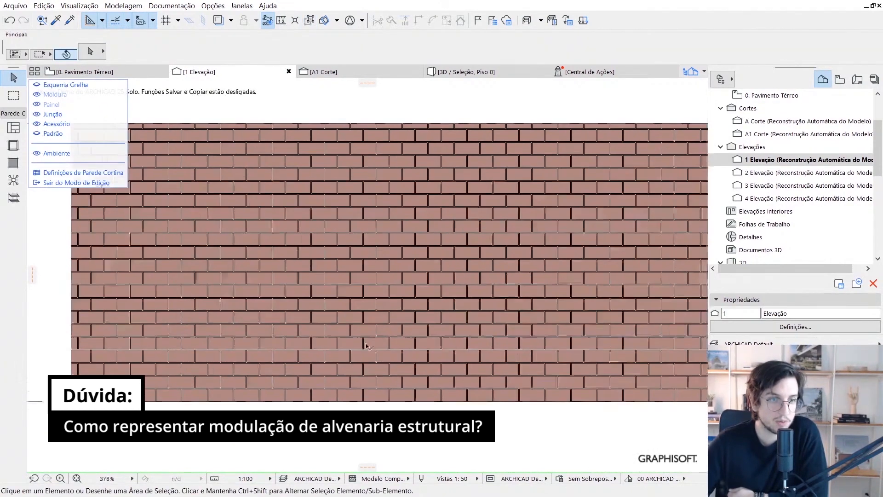
click(356, 399)
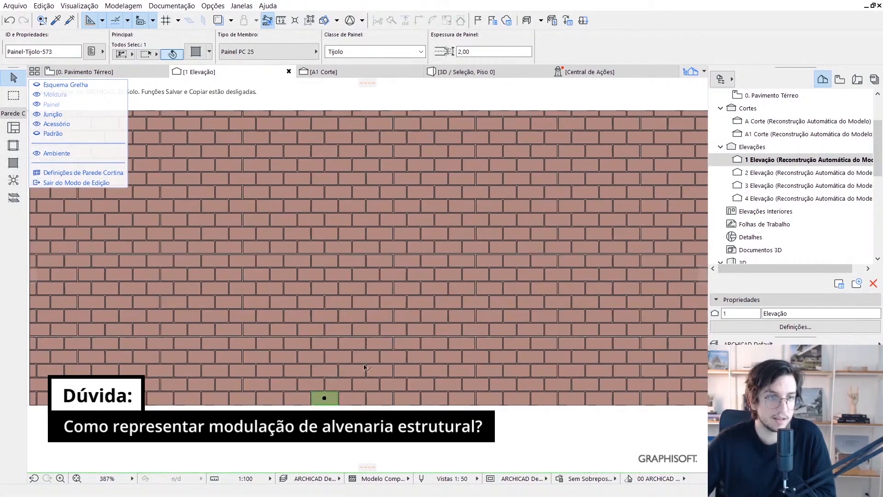
Place a vertical guide line through the left edge of the selected bottom-course block.
scroll(369, 332, down, 1)
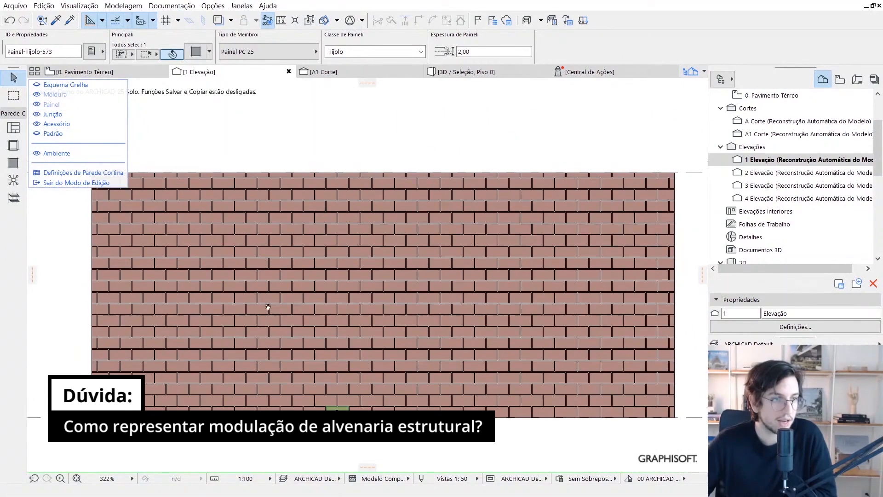
click(33, 275)
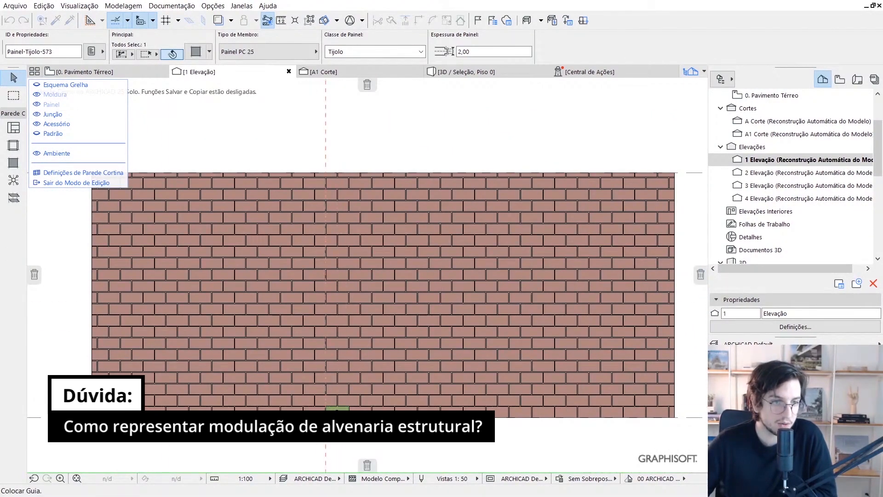
click(326, 407)
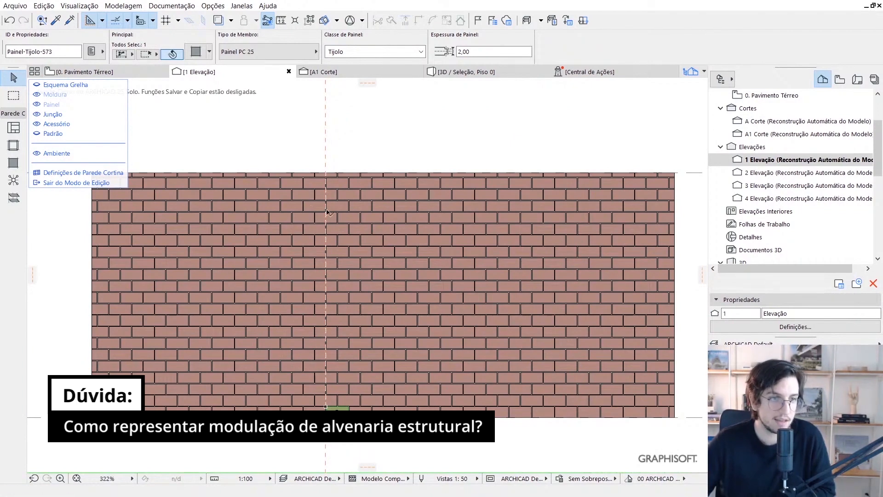
Leave the curtain wall's edit mode and place a horizontal guide line along a mid-height mortar joint, crossing the two vertical guides.
key(Escape)
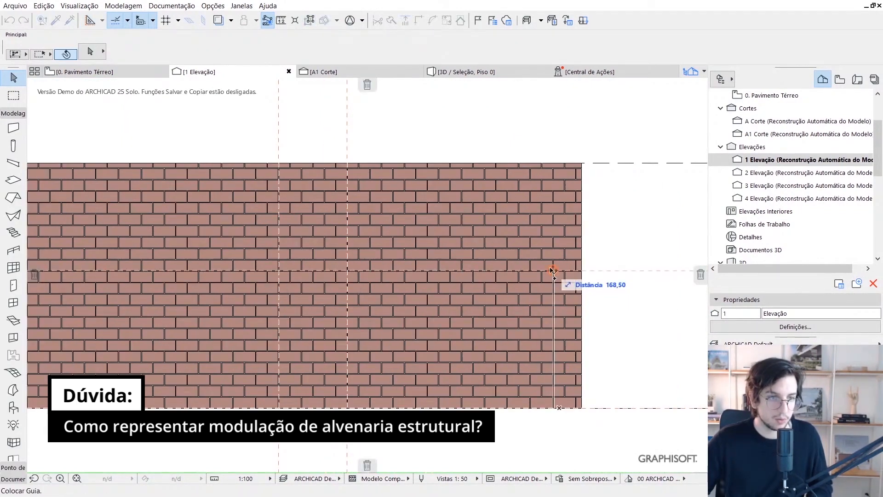
click(427, 237)
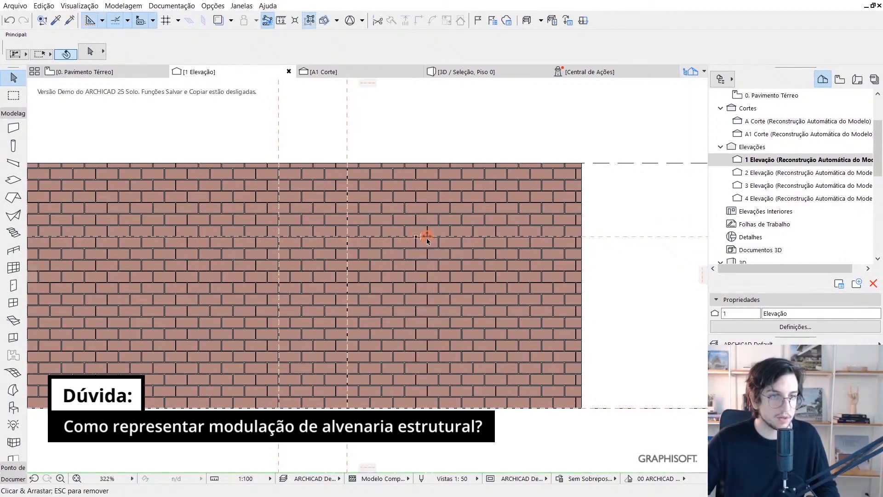
scroll(424, 237, up, 5)
scroll(364, 209, up, 5)
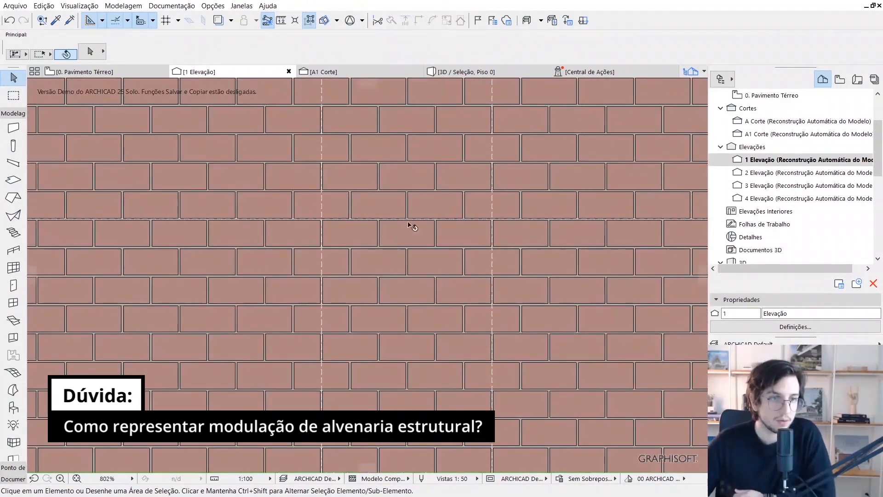
scroll(364, 219, down, 6)
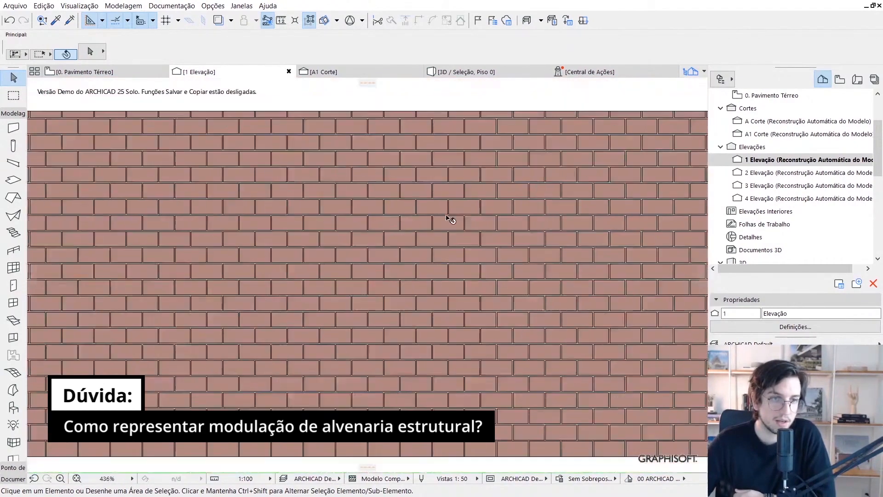
Open the curtain wall for editing and delete the central stack of blocks and mortar between the two vertical guide lines.
click(387, 263)
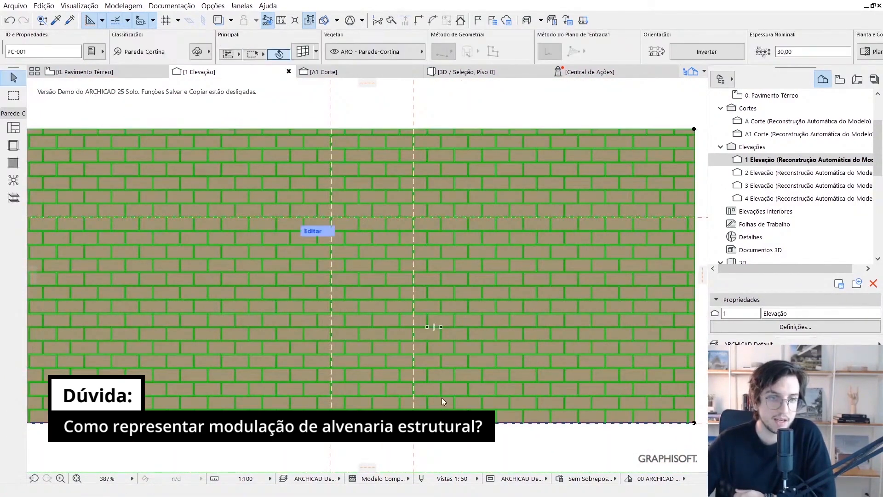
click(309, 231)
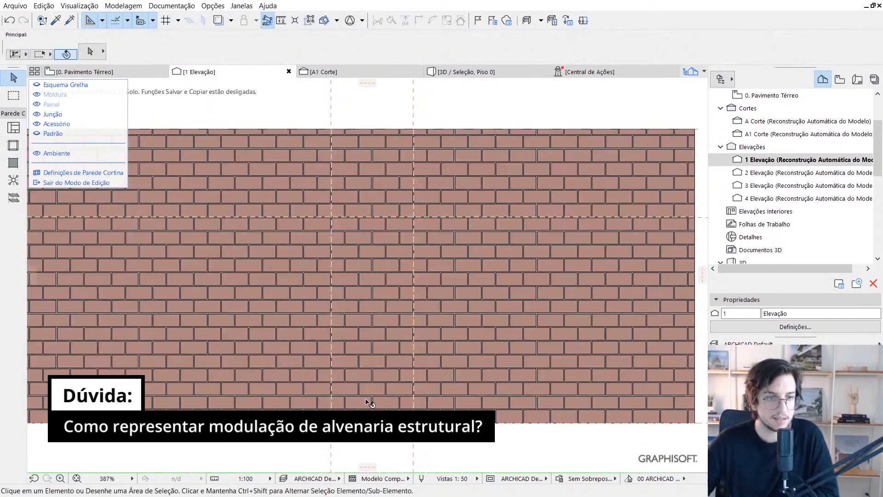
click(369, 402)
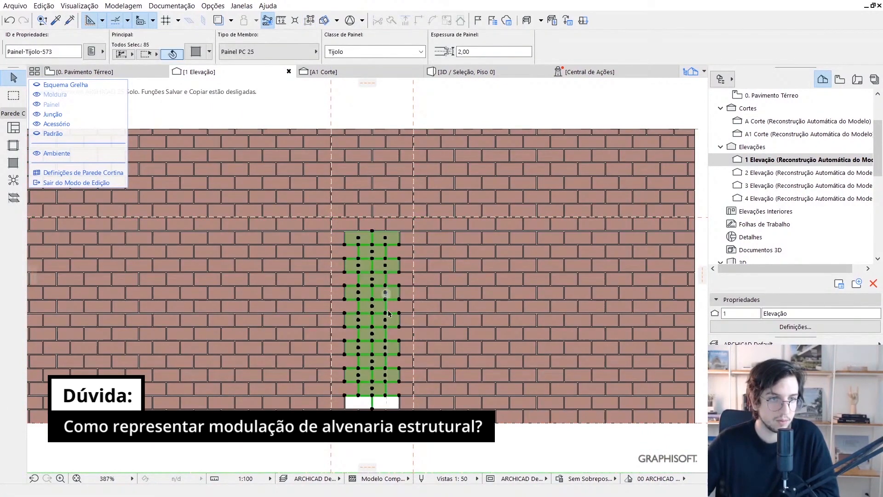
scroll(371, 227, up, 2)
key(Delete)
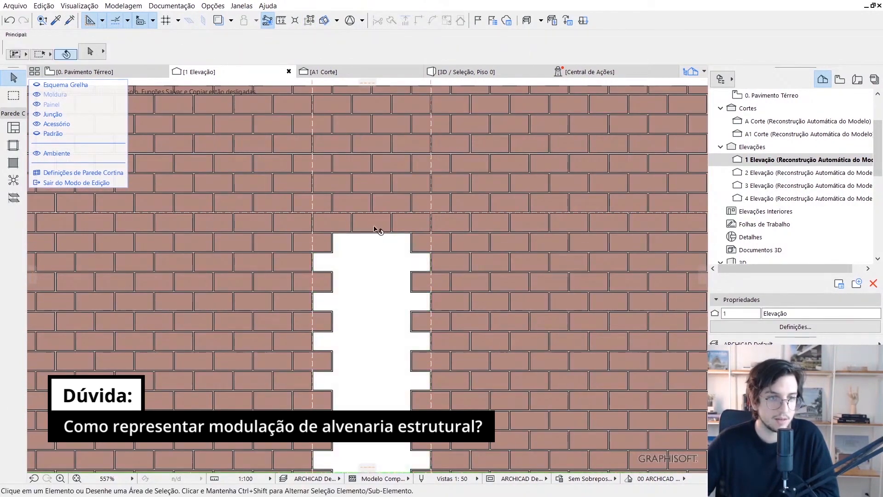
Delete the remaining blocks and mortar between the guides in the bottom course and the course just below the horizontal guide.
scroll(319, 403, up, 3)
click(321, 403)
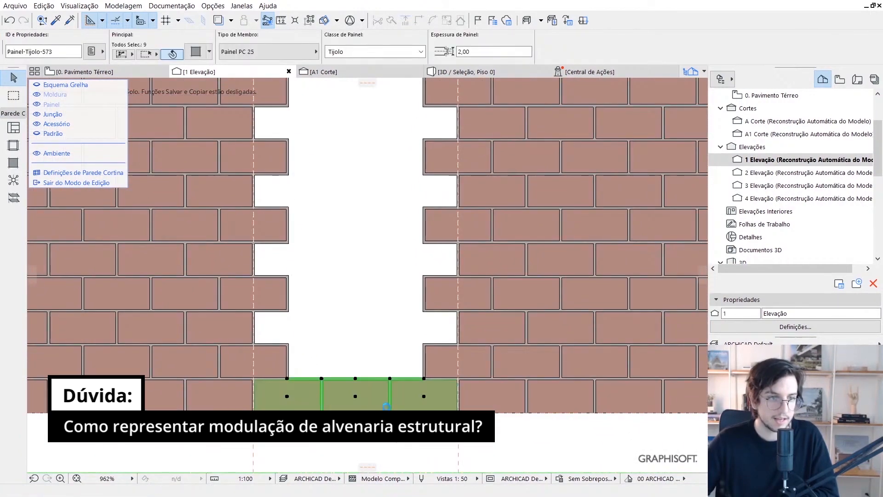
key(Delete)
scroll(385, 228, up, 2)
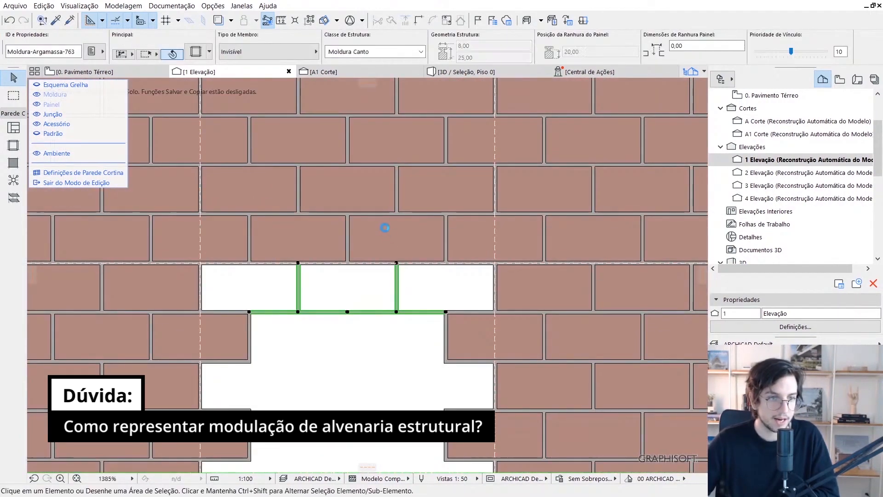
key(Delete)
scroll(386, 230, down, 4)
middle_drag(379, 359, 373, 313)
scroll(394, 206, up, 1)
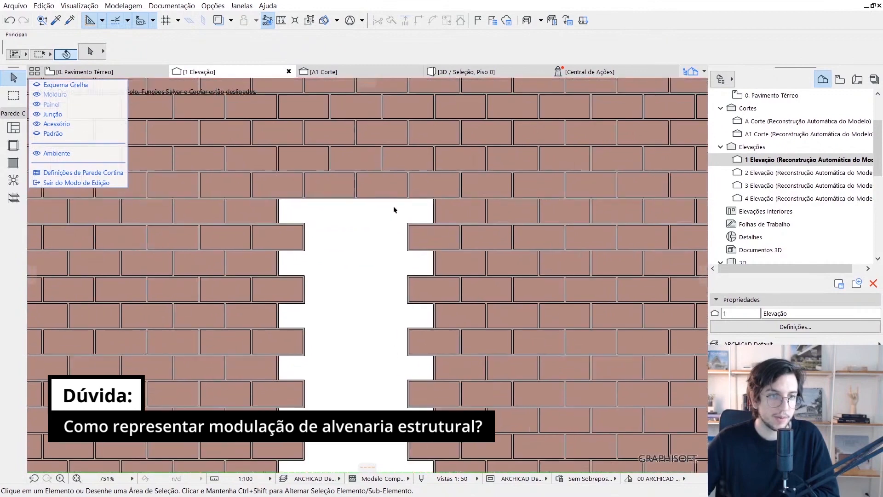
Examine how the blocks along the opening's toothed edges line up with the vertical guide lines.
scroll(393, 210, up, 1)
click(421, 248)
scroll(424, 296, up, 3)
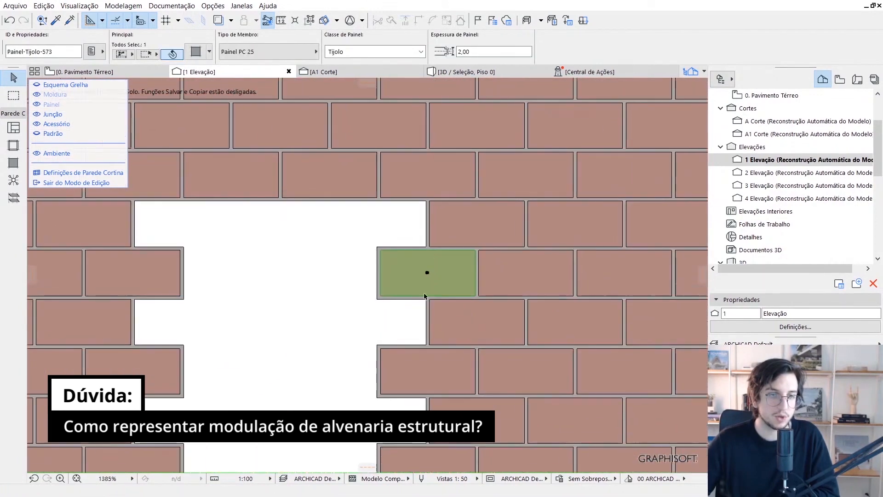
scroll(438, 290, up, 2)
key(Escape)
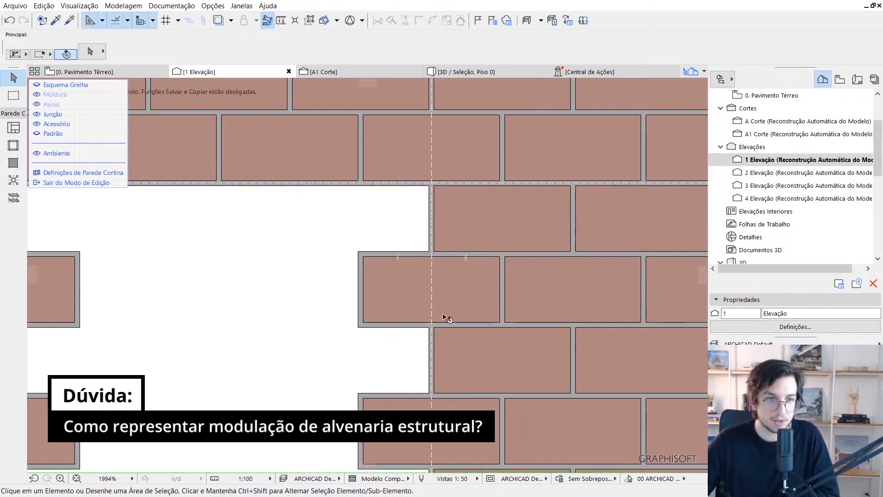
scroll(466, 256, down, 4)
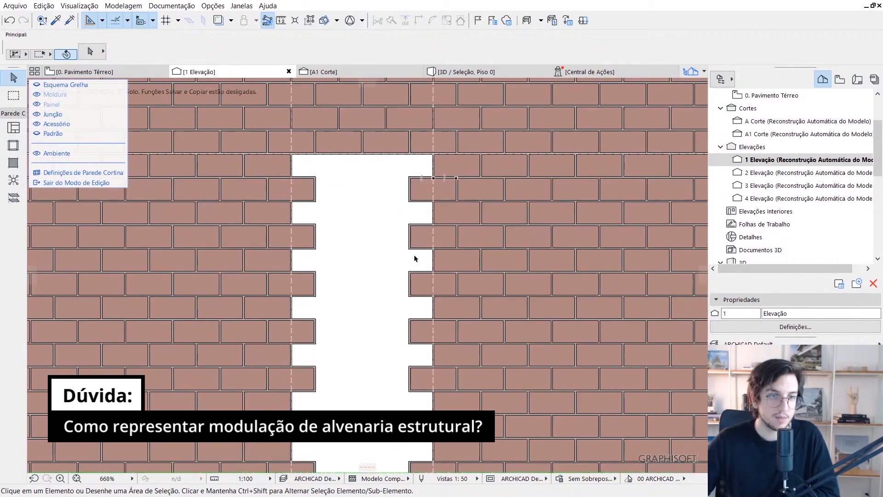
scroll(414, 257, down, 3)
scroll(430, 288, up, 2)
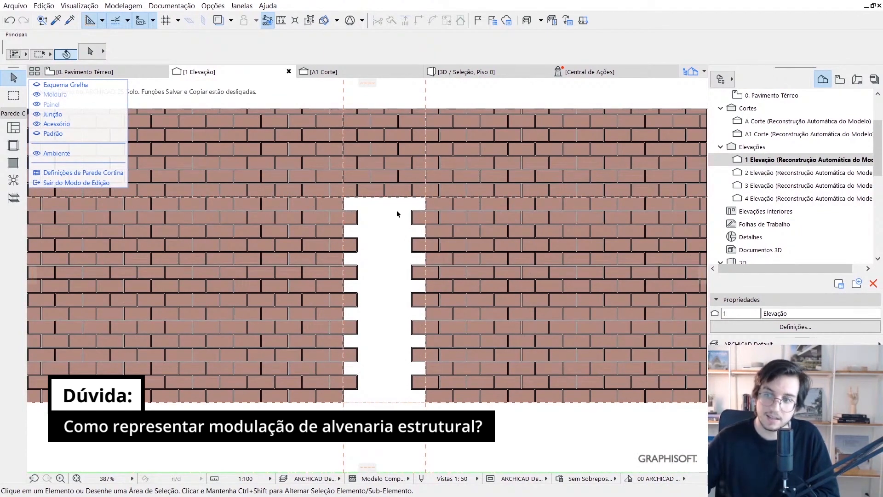
Pick up the Argamassa frame settings and draw a vertical mortar frame along the guide at the opening's left edge, splitting the protruding blocks.
scroll(394, 221, up, 8)
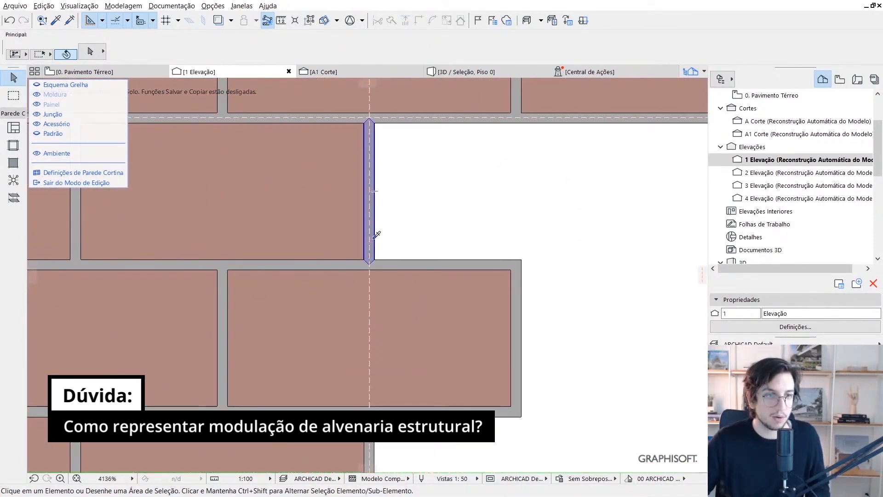
alt+click(374, 236)
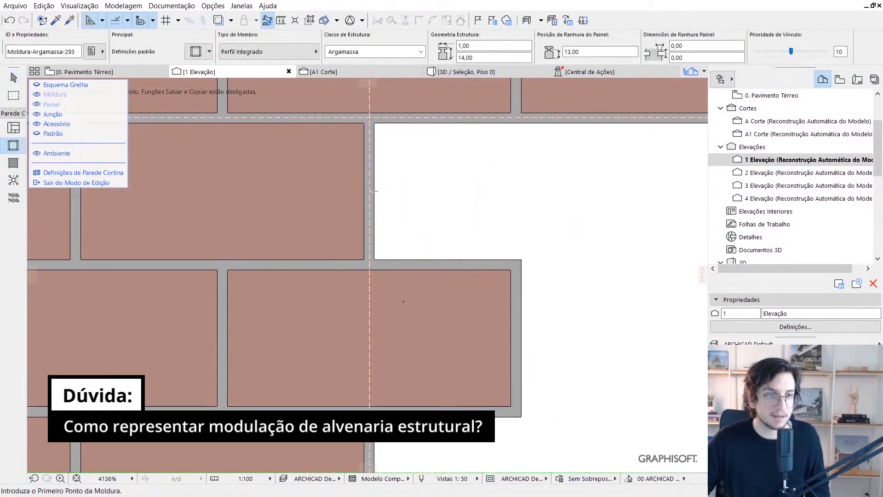
click(370, 270)
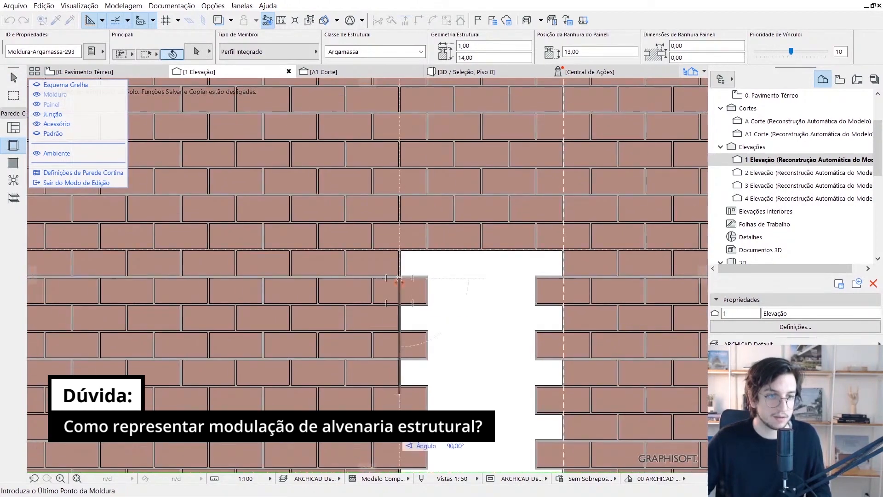
scroll(404, 272, up, 3)
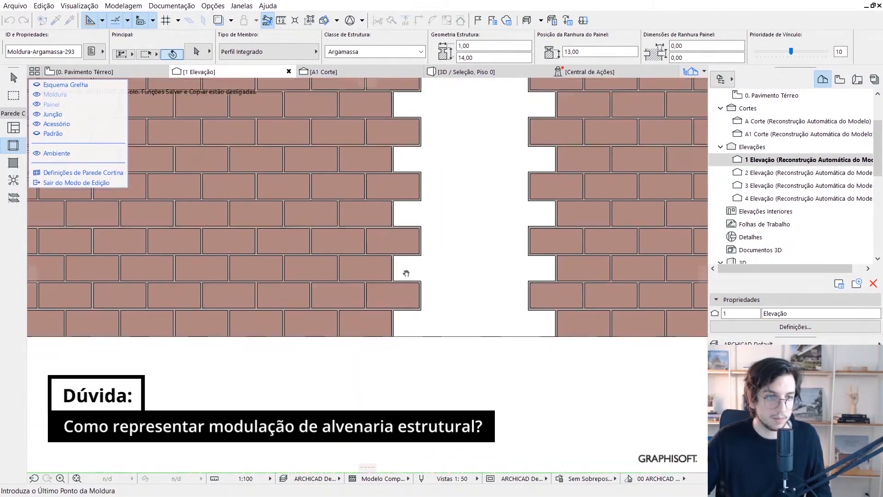
scroll(409, 324, up, 3)
scroll(374, 287, up, 3)
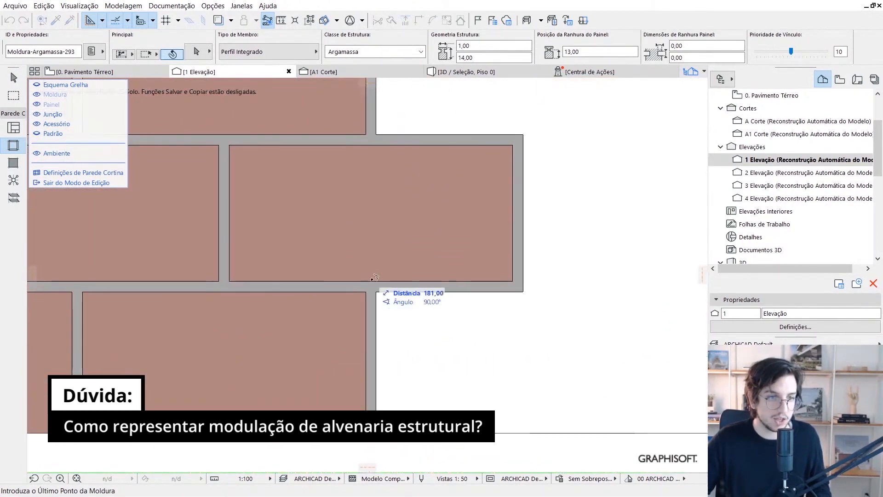
click(374, 287)
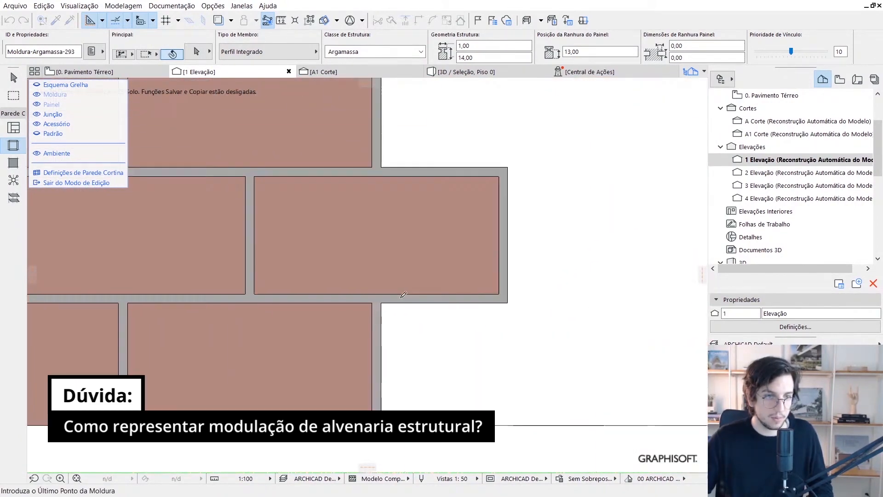
scroll(352, 299, up, 3)
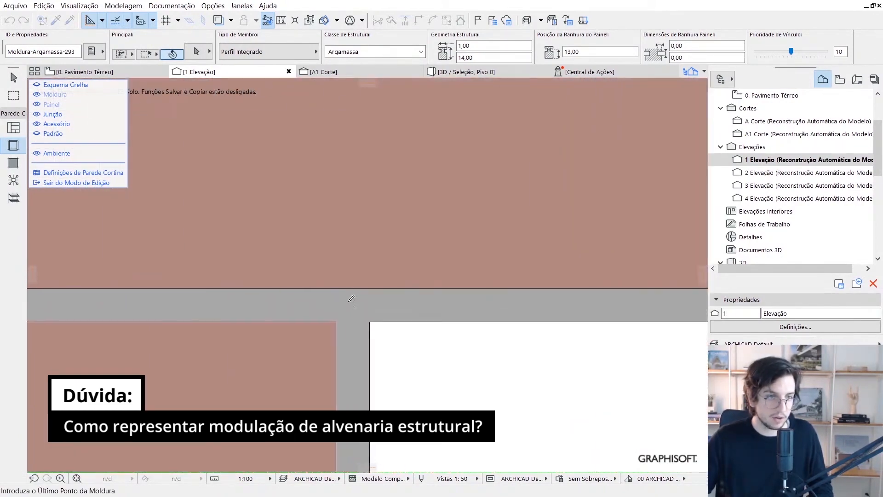
click(353, 306)
scroll(384, 366, down, 8)
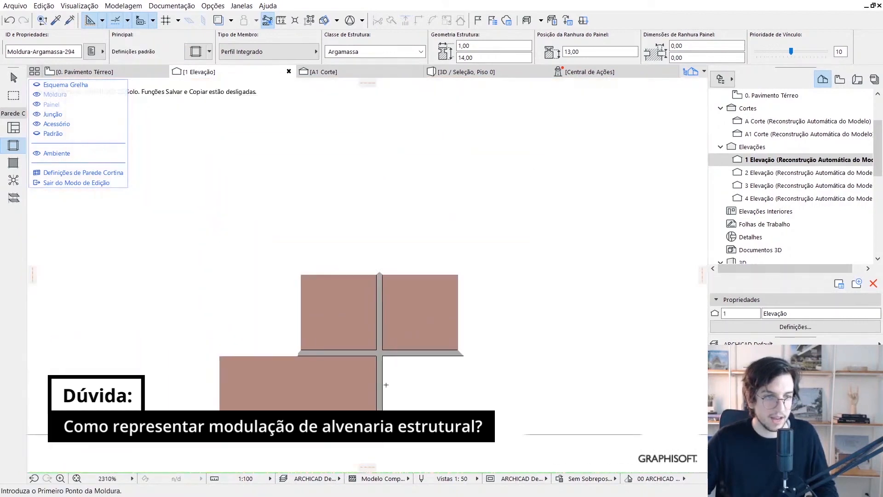
Select the new mortar frame at the opening's left edge to check how it meets the horizontal joint, and deselect it.
scroll(391, 313, up, 6)
key(Escape)
click(400, 352)
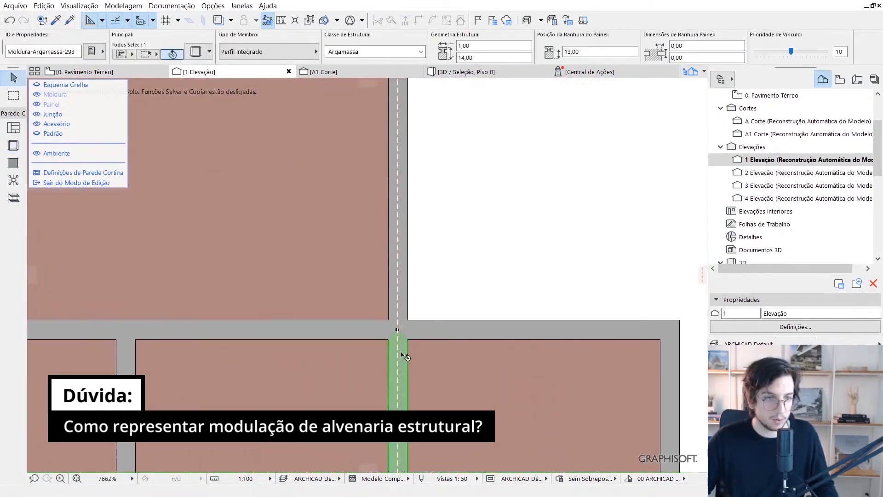
scroll(400, 342, up, 1)
key(Escape)
scroll(397, 359, down, 12)
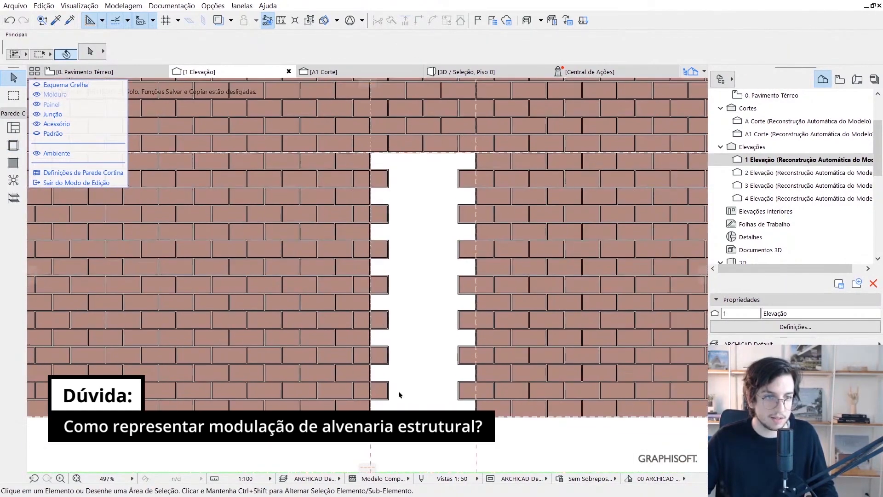
Delete the protruding half blocks and their mortar frames along the opening's left edge.
drag(404, 404, 382, 175)
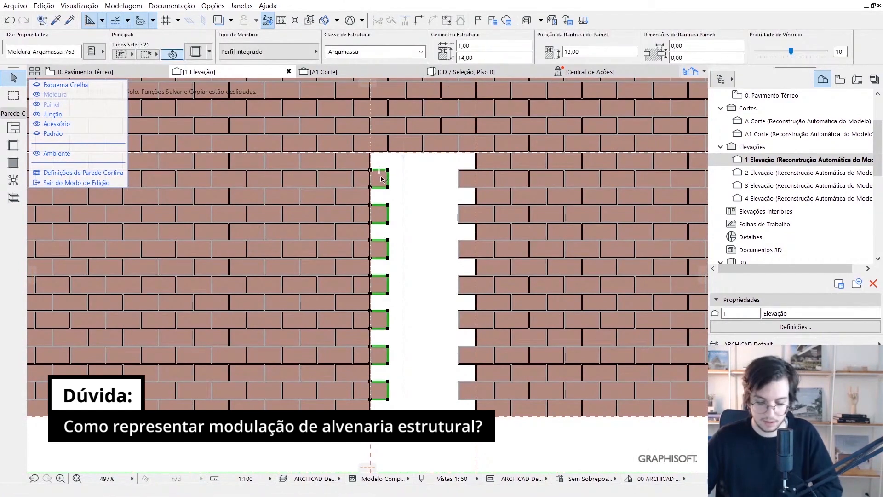
key(Delete)
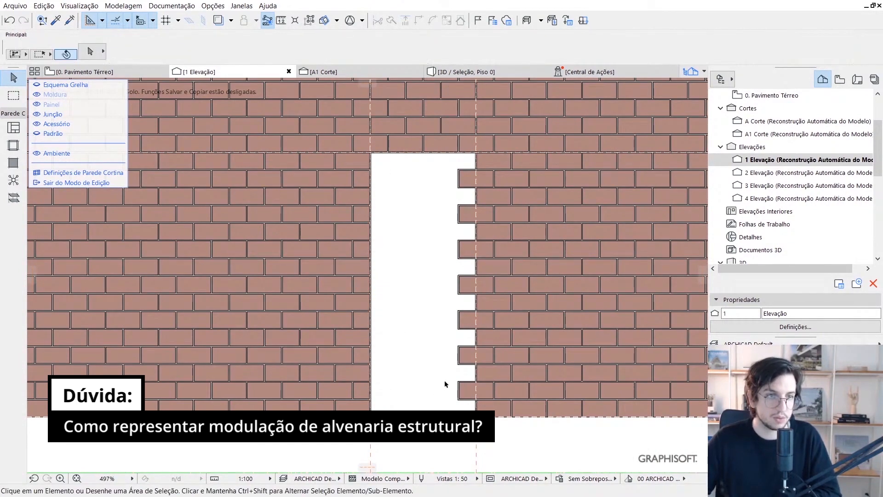
Pick up the Argamassa frame settings again and draw a vertical mortar frame along the guide at the opening's right edge.
scroll(460, 160, up, 10)
alt+click(493, 198)
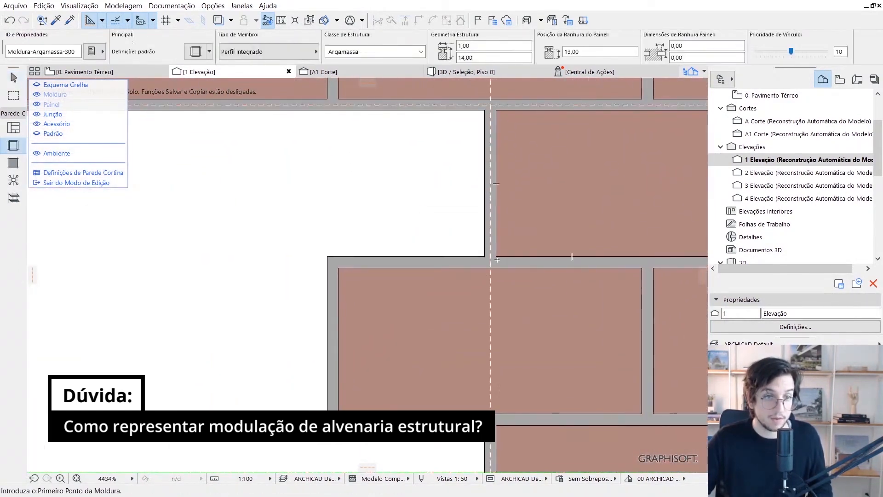
click(490, 260)
scroll(491, 339, down, 8)
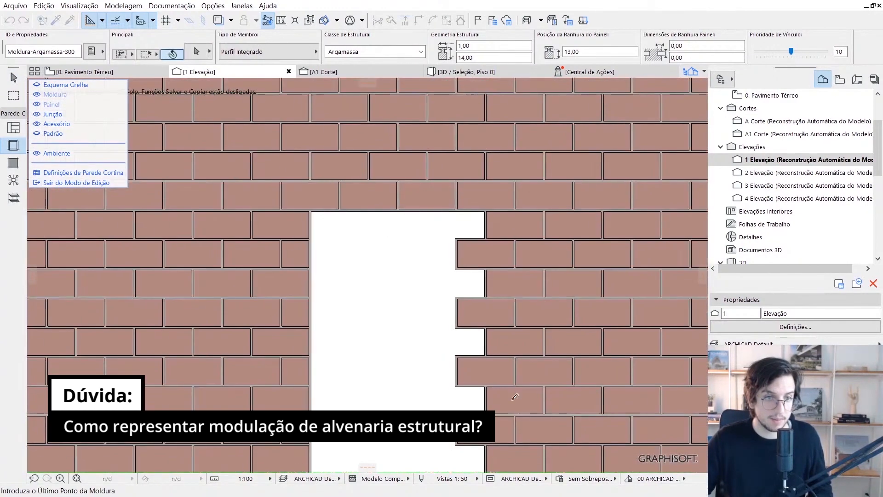
middle_drag(504, 341, 471, 175)
scroll(455, 426, up, 5)
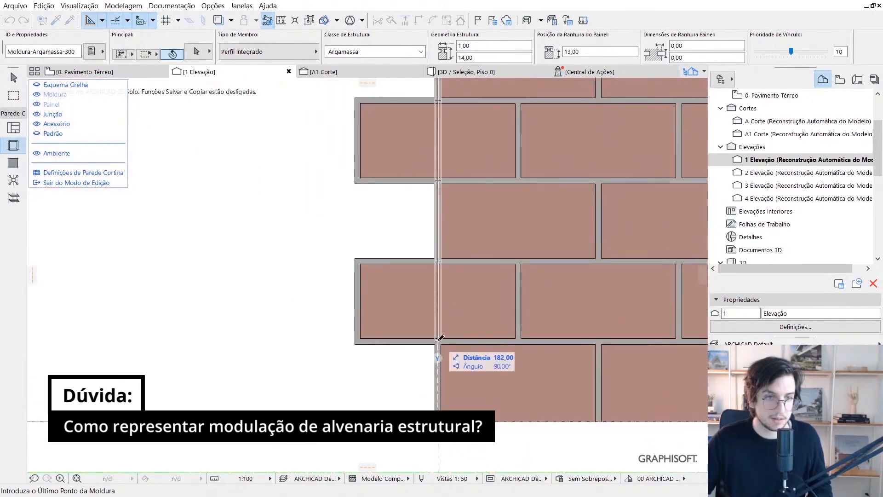
click(439, 356)
scroll(438, 437, down, 8)
key(Escape)
Delete the protruding half blocks and their mortar along the opening's right edge, and leave the curtain wall's edit mode.
drag(430, 427, 415, 226)
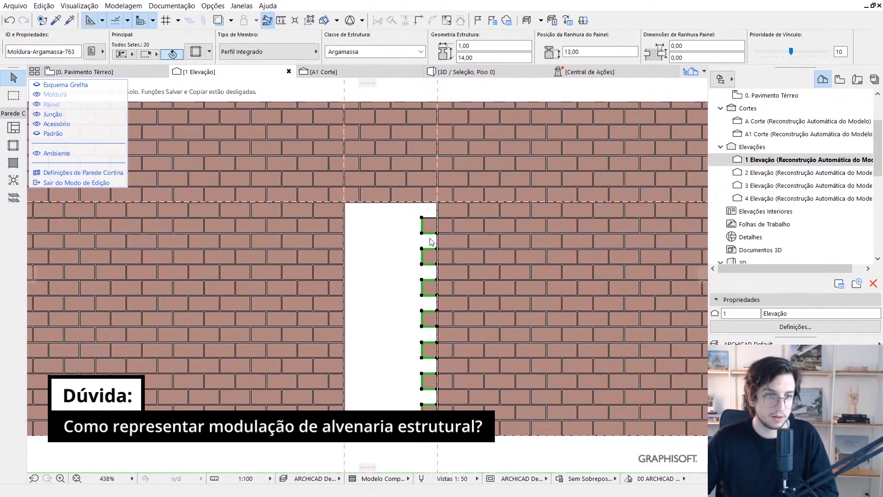
click(429, 240)
scroll(423, 235, up, 3)
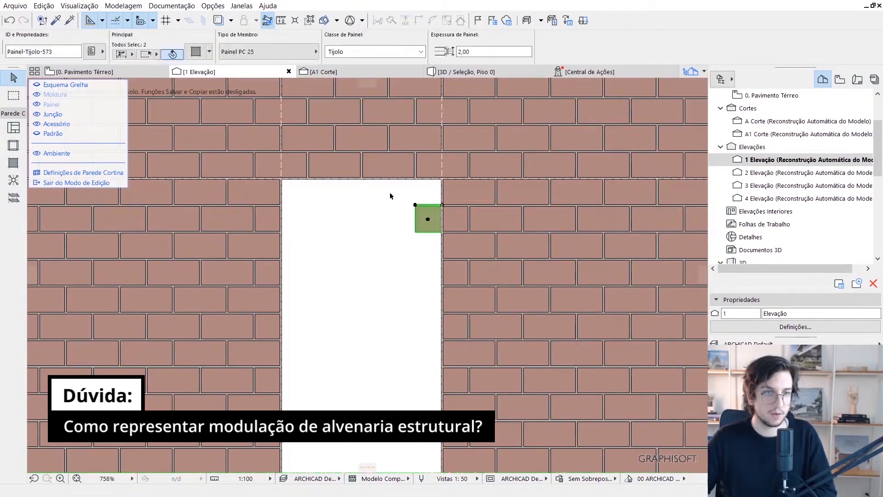
key(Delete)
scroll(445, 272, down, 4)
middle_drag(451, 290, 431, 307)
key(Escape)
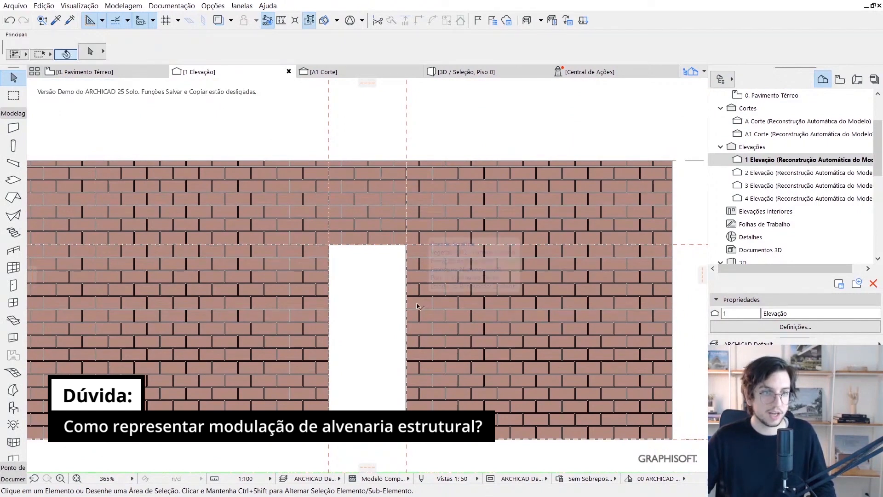
Open the 0. Pavimento Térreo plan and examine how the door opening is represented in the curtain wall's block modulation.
key(F2)
scroll(393, 219, up, 2)
scroll(393, 221, up, 1)
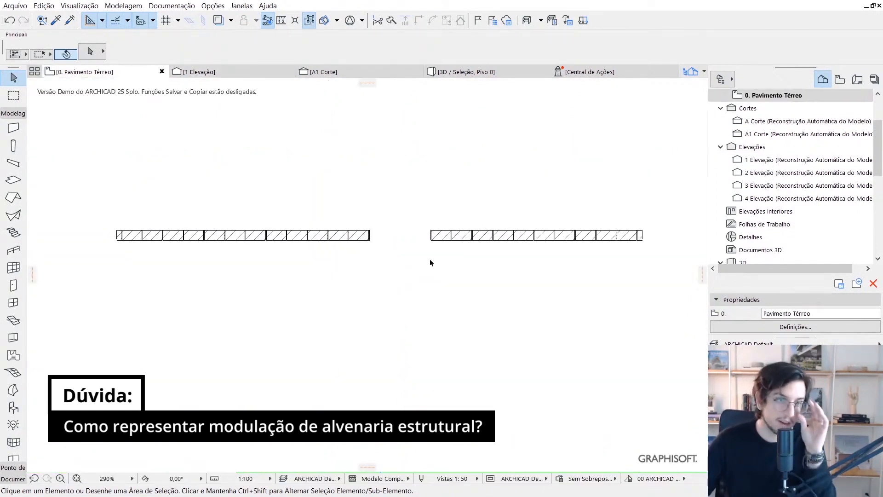
middle_drag(353, 319, 352, 329)
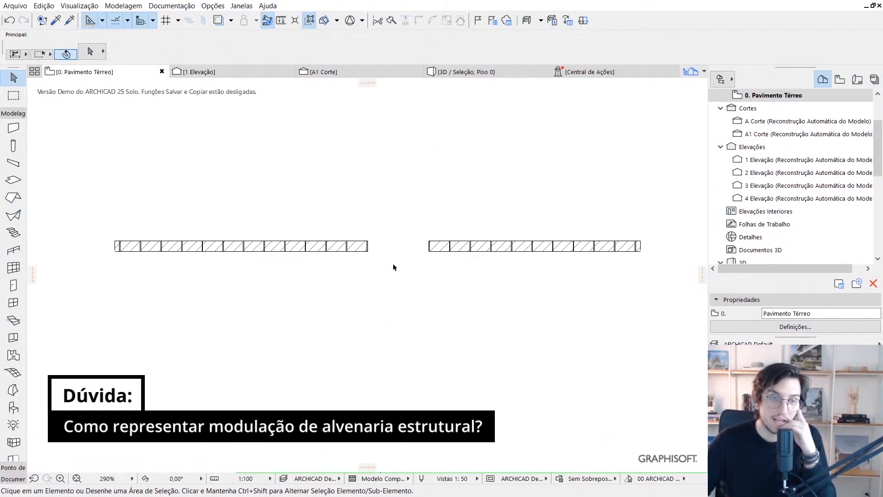
middle_drag(400, 294, 390, 304)
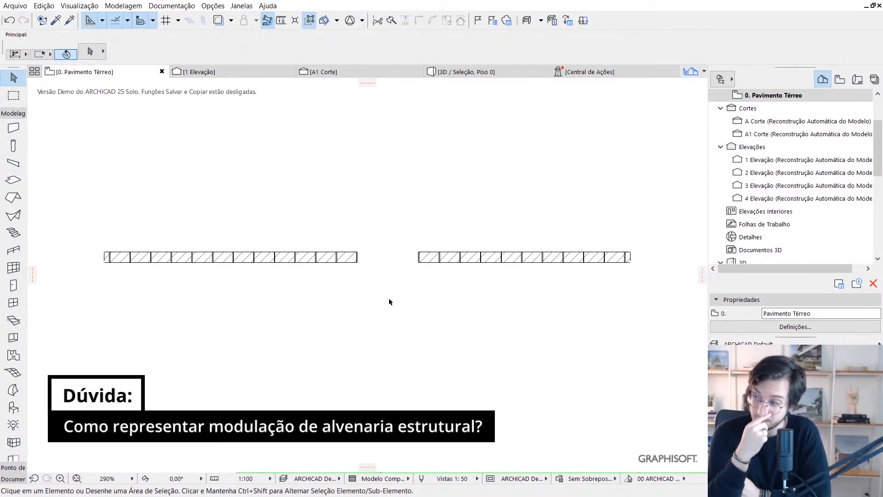
scroll(120, 239, up, 2)
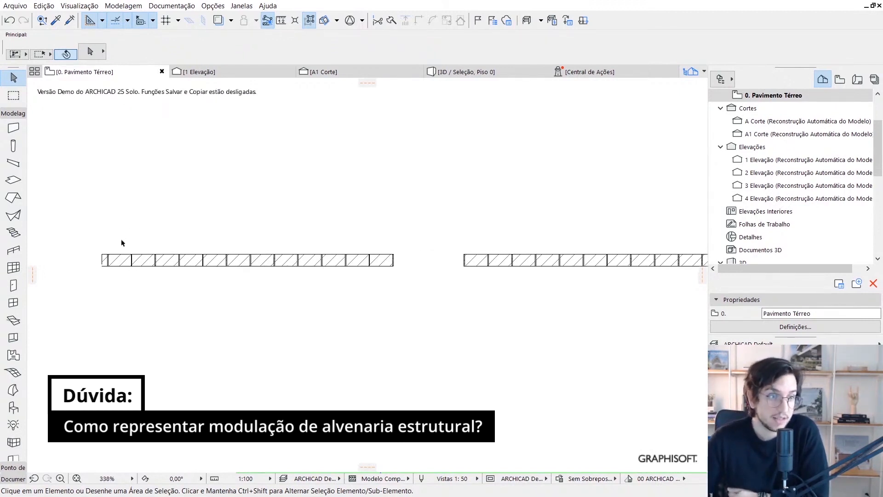
middle_drag(387, 281, 325, 261)
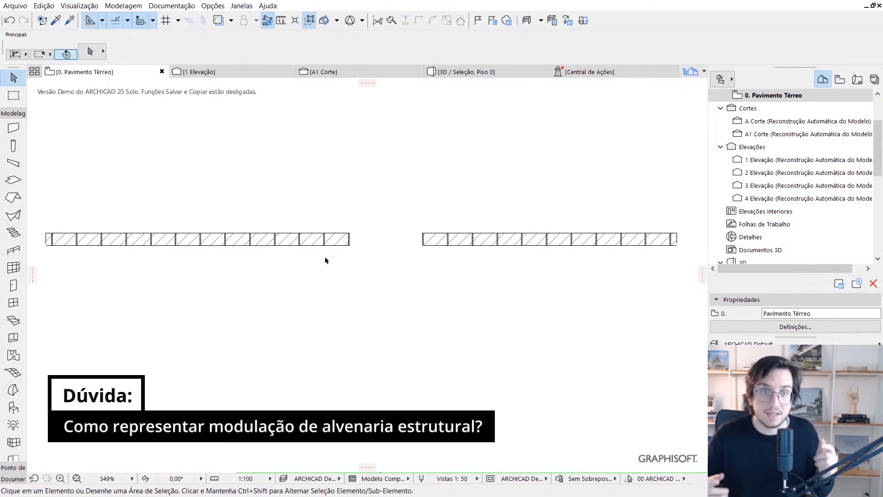
shift+scroll(318, 255, left, 3)
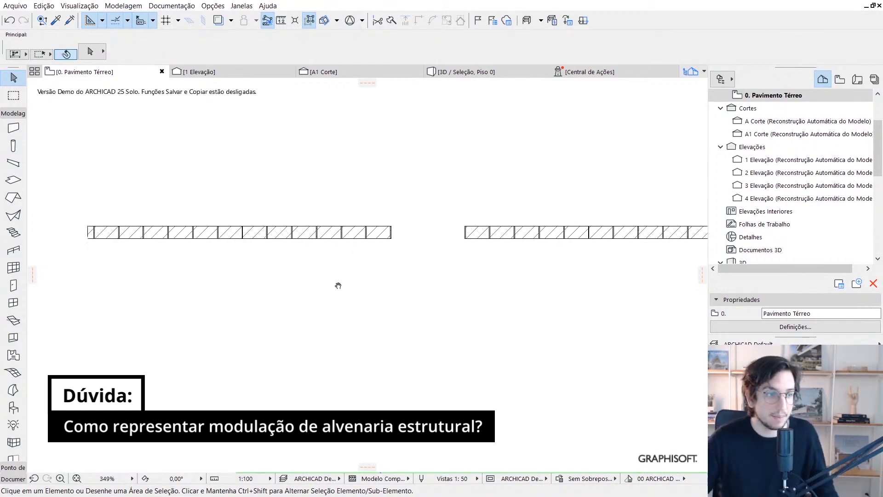
Draw a horizontal wall from the Drywall Impermeável 1RU 12.5 favorite in the empty area below the left block run.
click(22, 129)
click(91, 51)
click(190, 378)
scroll(188, 375, down, 5)
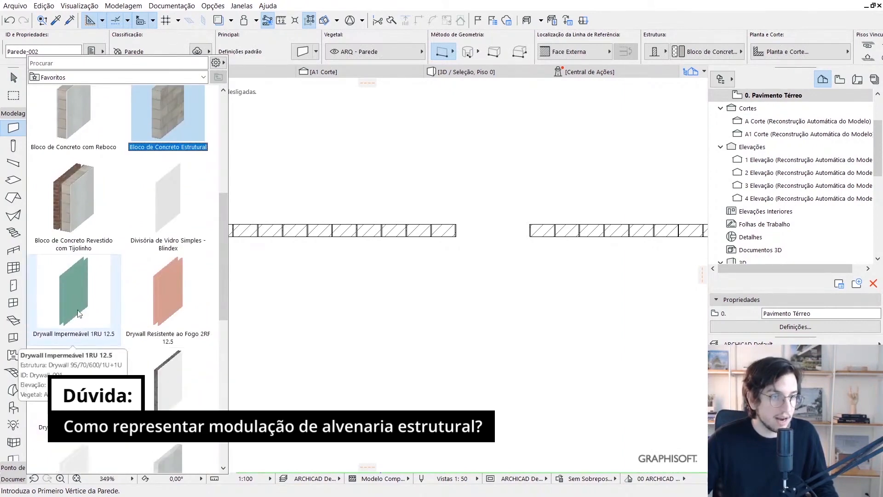
scroll(178, 355, down, 3)
scroll(153, 455, down, 5)
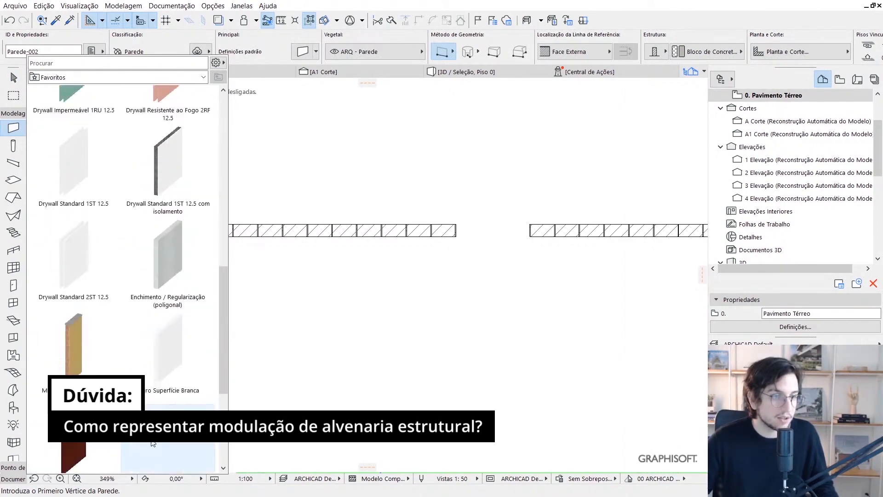
scroll(170, 382, up, 7)
double_click(104, 360)
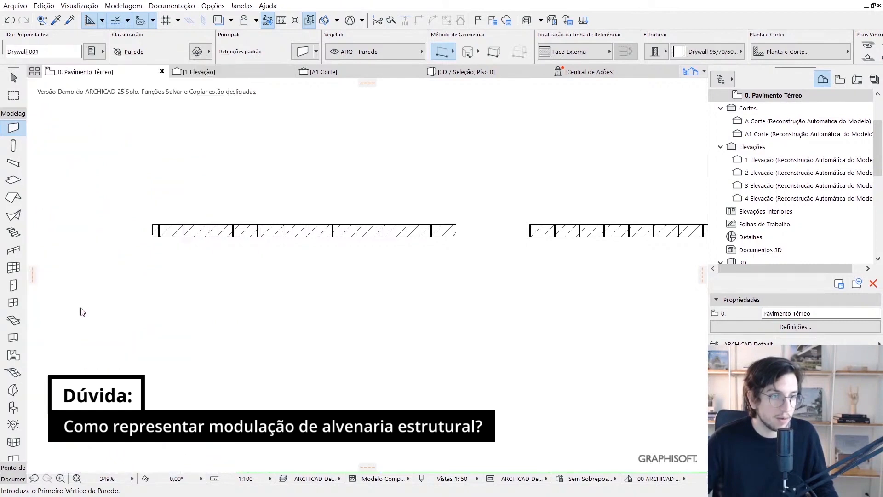
click(243, 283)
click(442, 283)
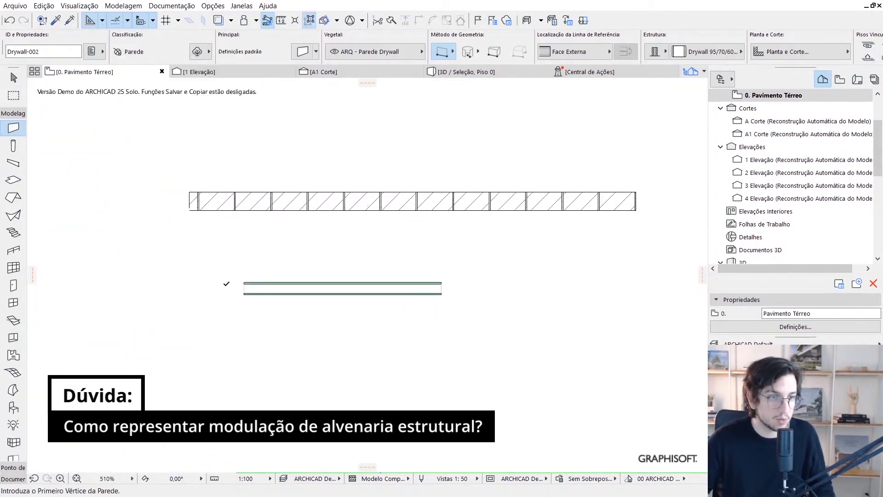
scroll(340, 292, up, 5)
key(Escape)
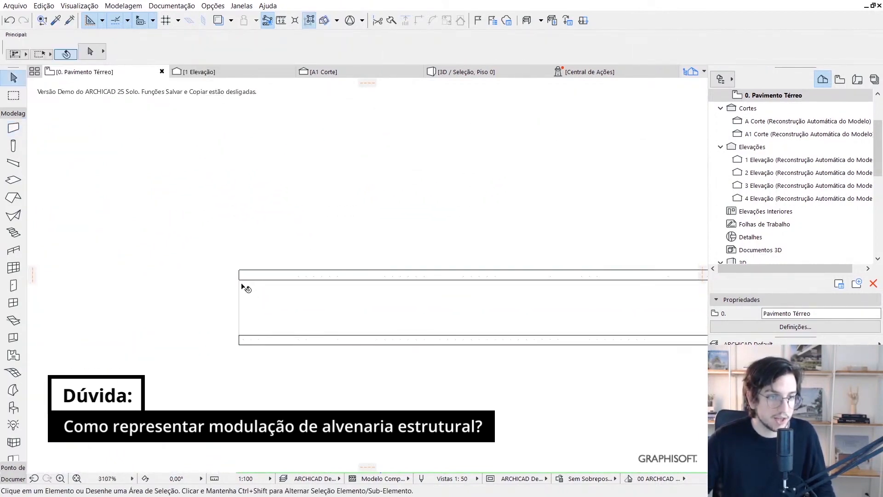
Measure the thickness of the drywall wall's outer board at its left end.
click(251, 278)
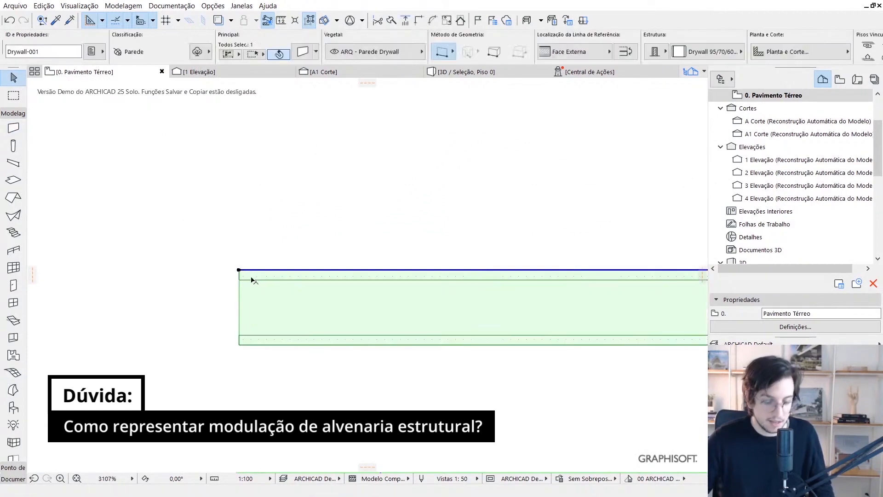
key(m)
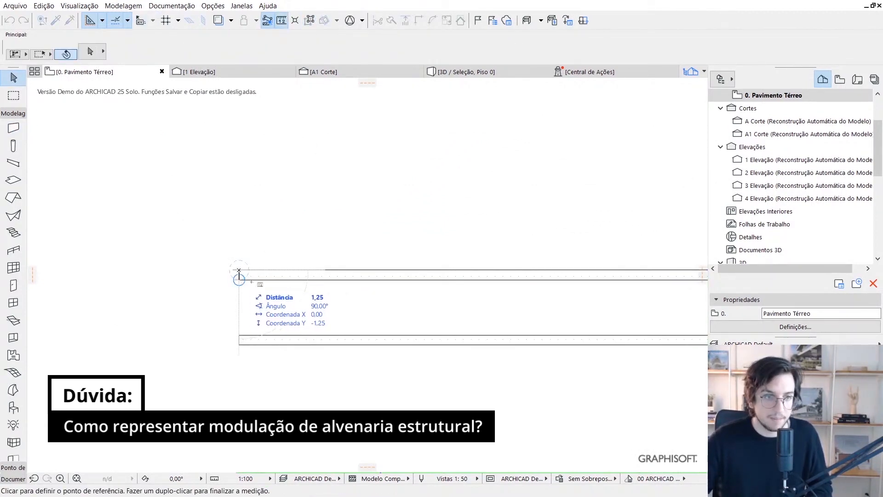
key(Escape)
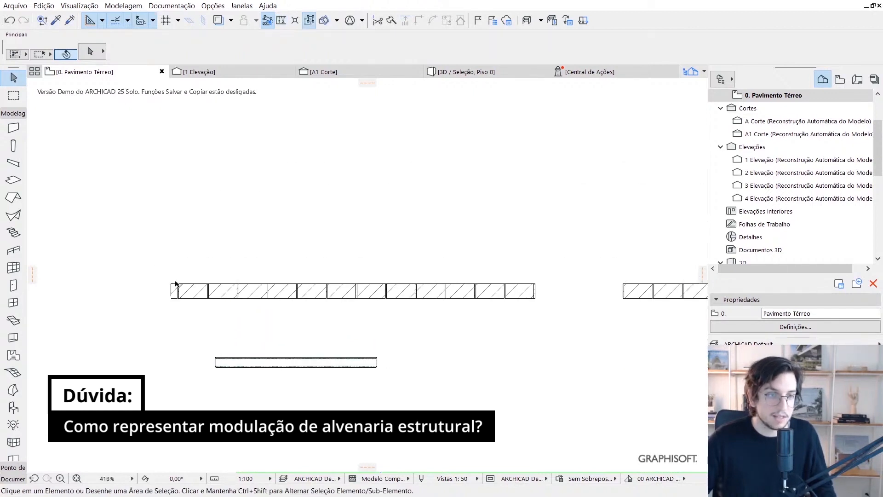
Measure the thickness of the block modulation at its left end.
scroll(176, 283, up, 2)
scroll(193, 345, up, 1)
click(271, 398)
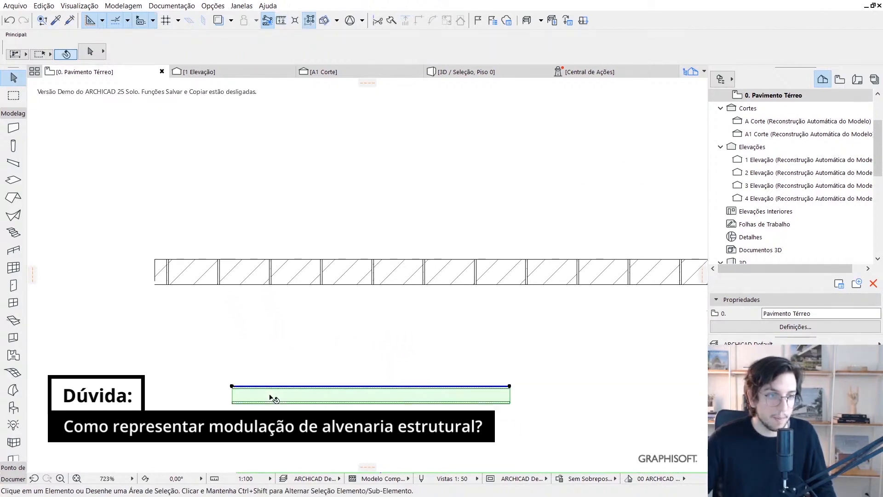
scroll(165, 274, up, 2)
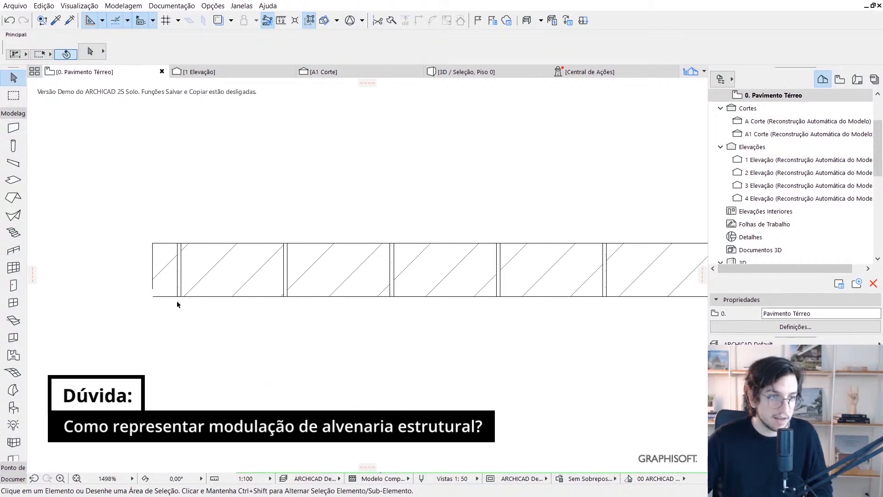
key(m)
click(153, 243)
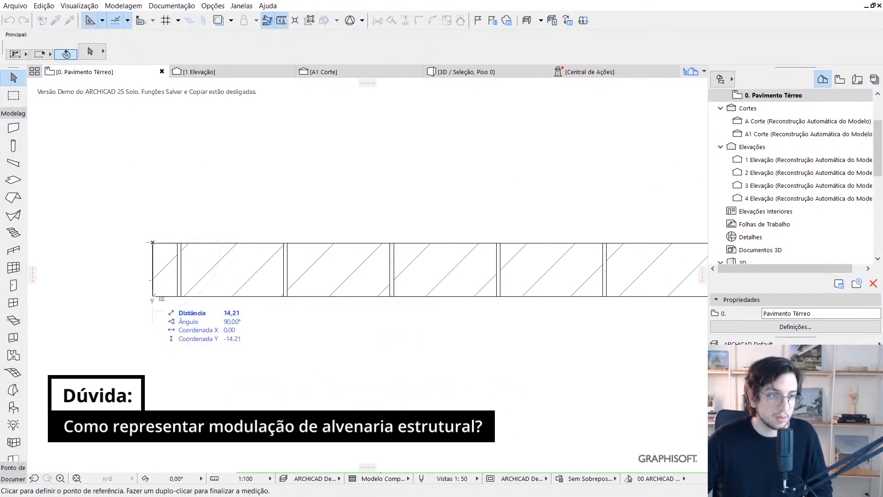
scroll(197, 199, up, 3)
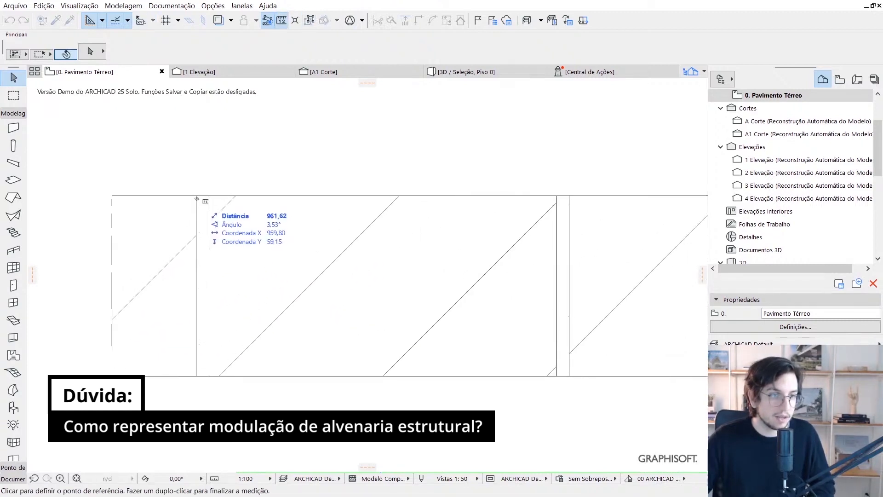
key(Escape)
Edit the drywall wall's composite, setting the Volume de Ar - Moldura layer to 14 cm thick.
scroll(182, 254, down, 2)
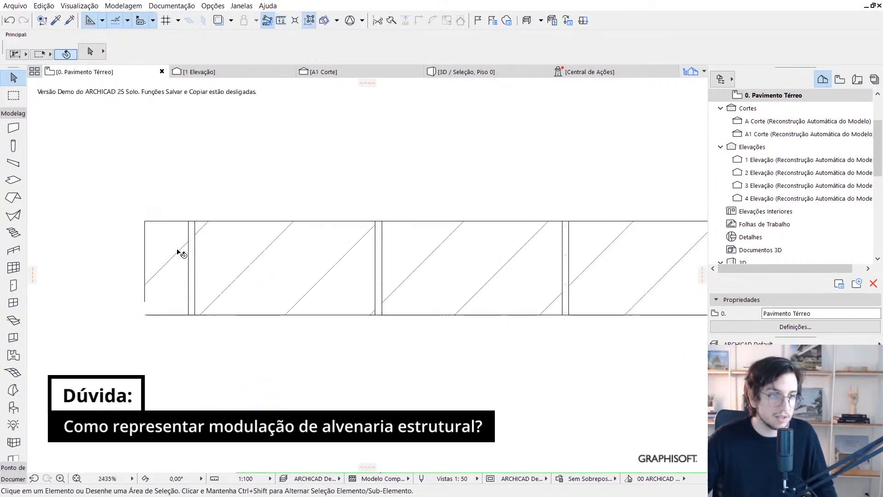
scroll(277, 299, down, 4)
scroll(237, 349, up, 4)
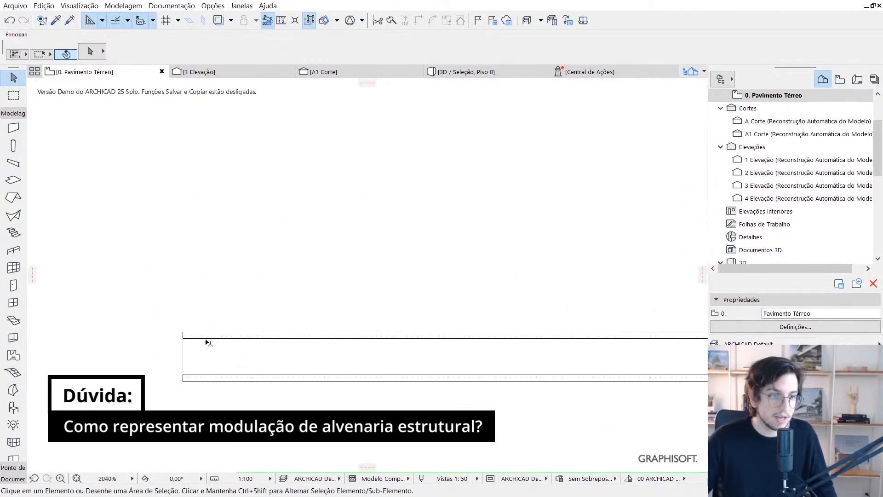
scroll(217, 359, down, 4)
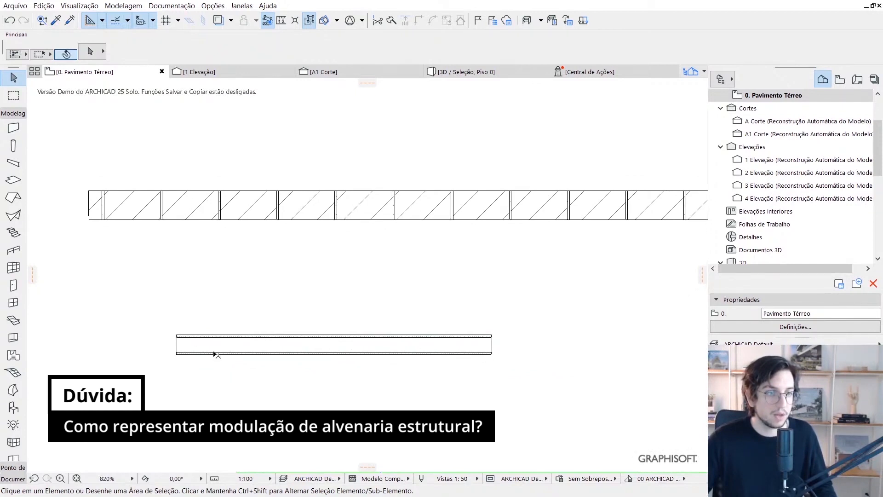
middle_drag(224, 356, 237, 357)
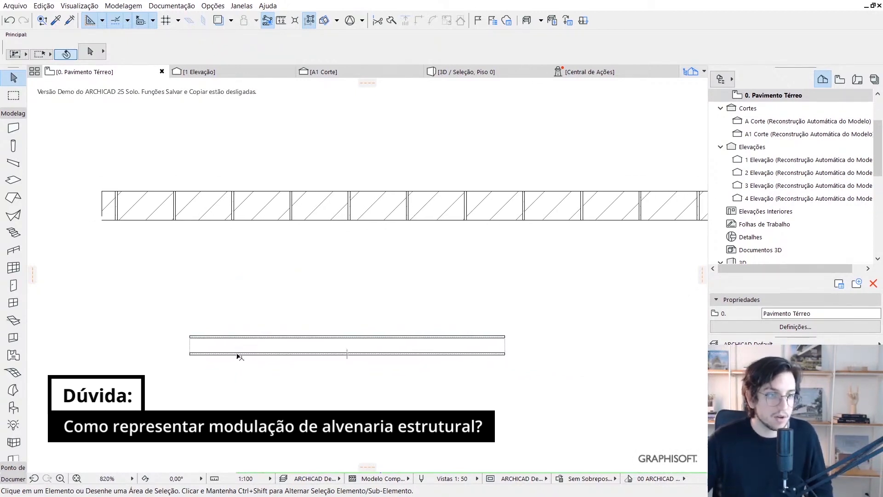
click(224, 349)
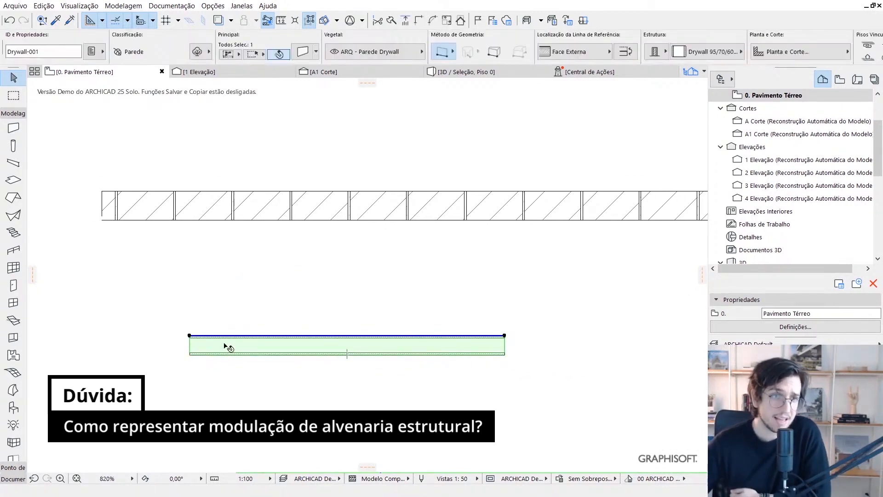
right_click(215, 342)
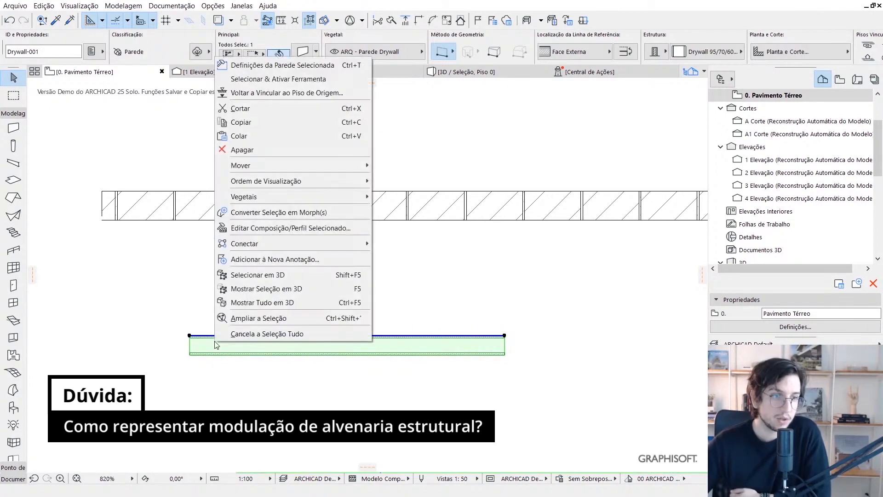
click(271, 228)
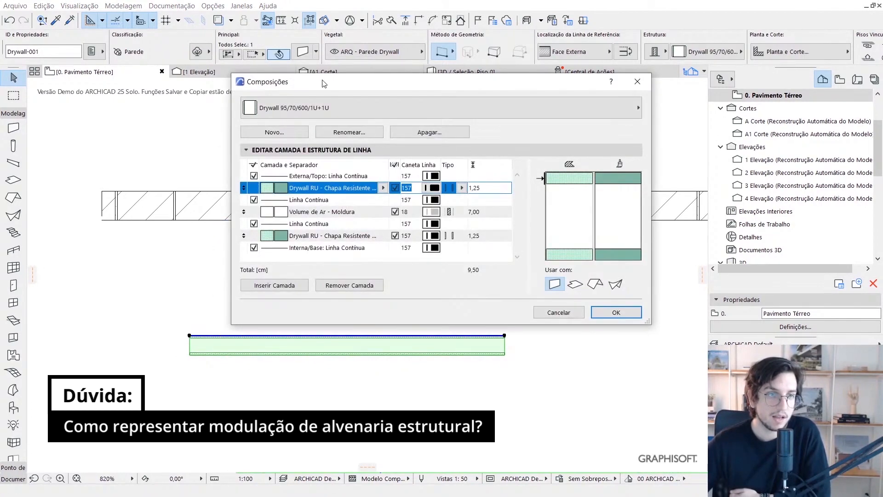
drag(324, 84, 322, 84)
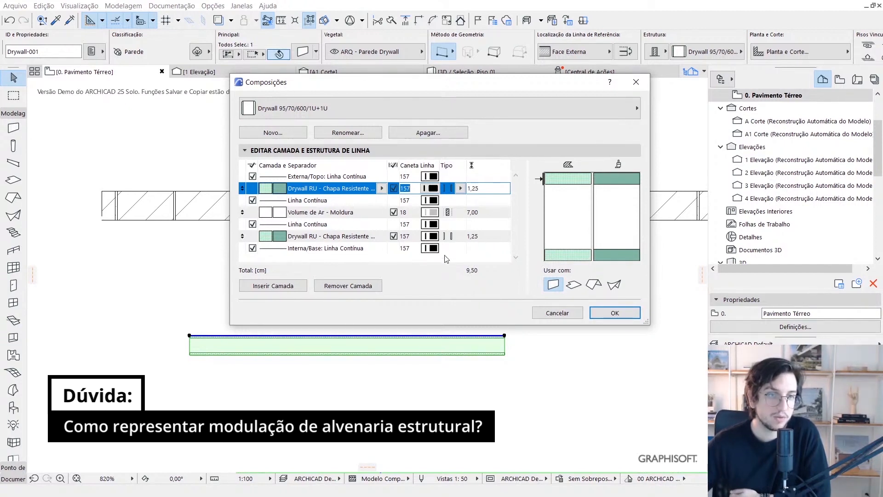
click(441, 212)
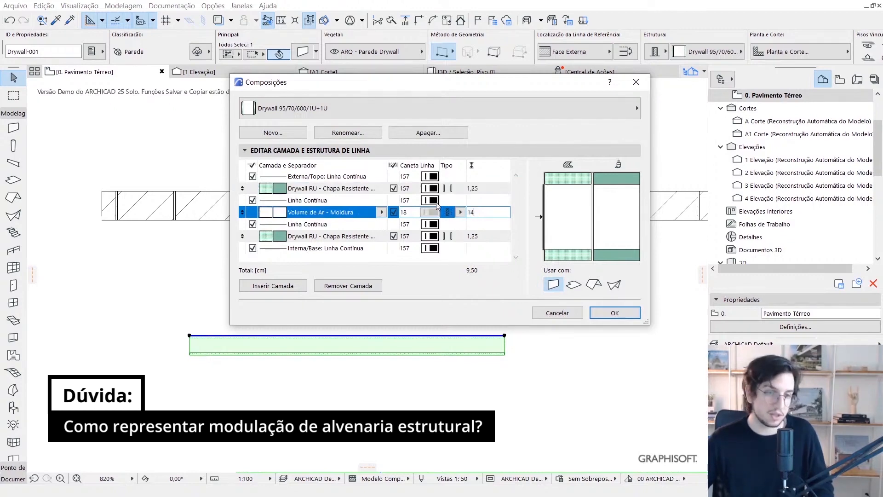
click(430, 304)
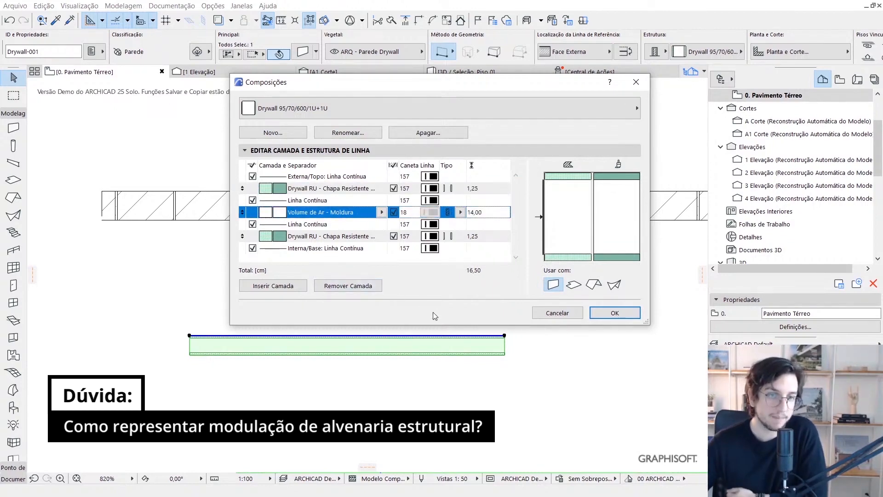
click(615, 313)
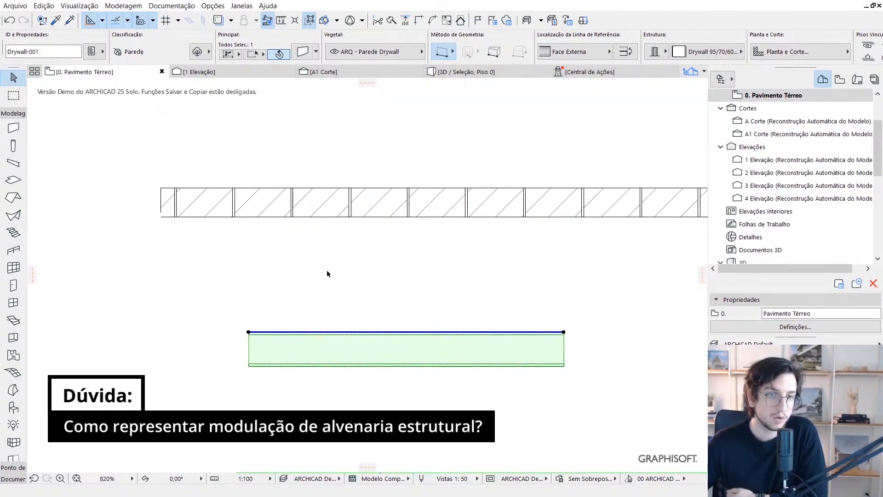
Move the drywall wall onto the block modulation, placing the inner corner of its outer board at the first mortar joint's upper corner.
scroll(244, 317, up, 4)
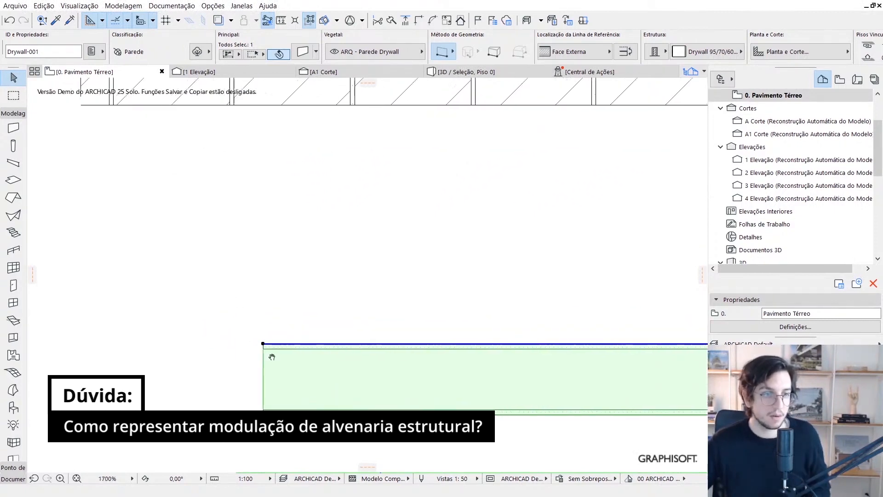
click(315, 354)
scroll(196, 191, up, 3)
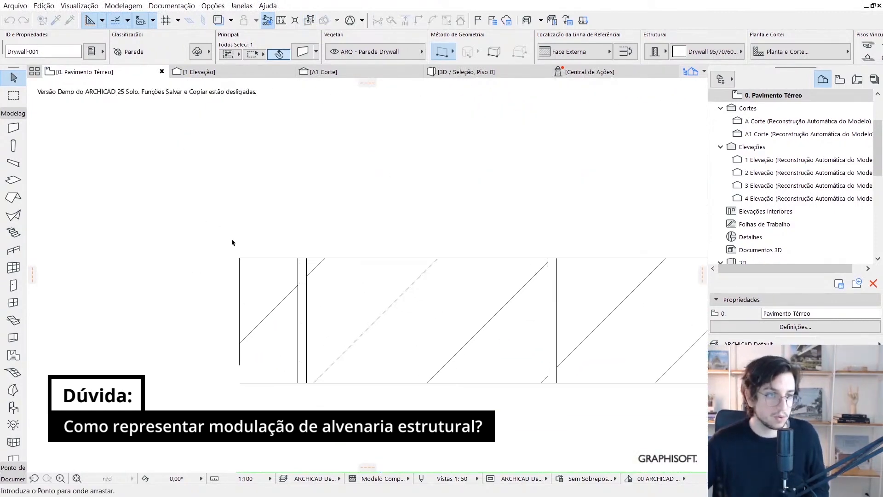
click(298, 258)
Stretch the drywall wall's right end across the door opening to the far end of the right block run.
scroll(145, 267, down, 6)
middle_drag(395, 309, 203, 271)
scroll(298, 259, down, 3)
click(392, 239)
scroll(397, 236, down, 3)
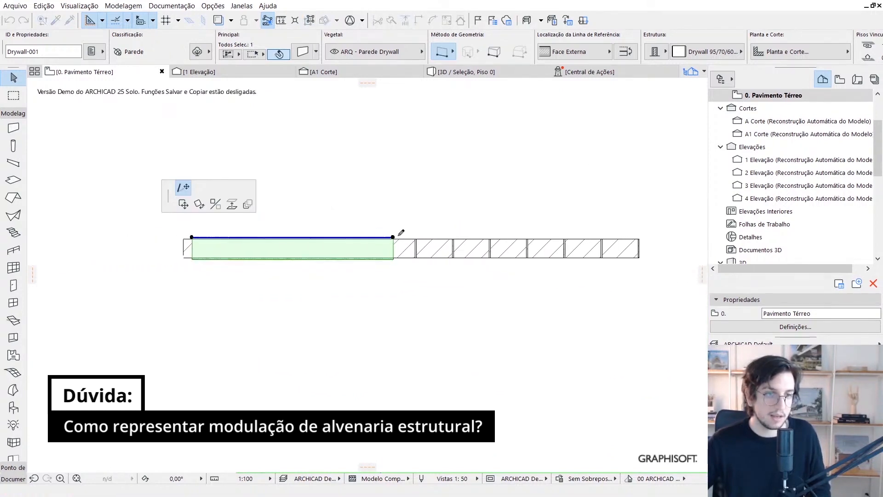
middle_drag(424, 237, 161, 292)
scroll(566, 291, up, 4)
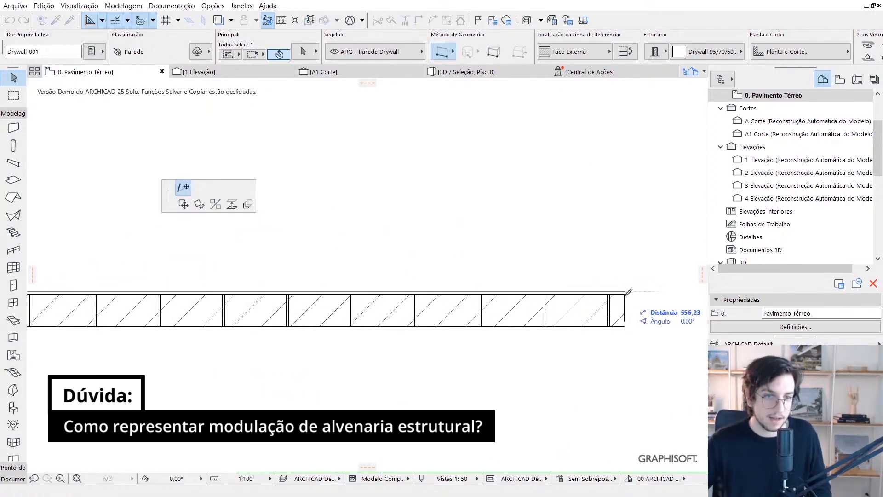
click(625, 294)
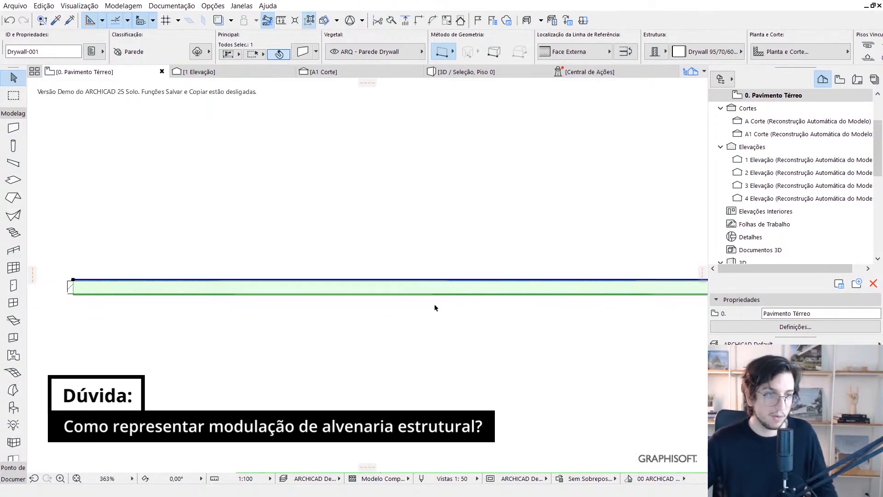
click(436, 307)
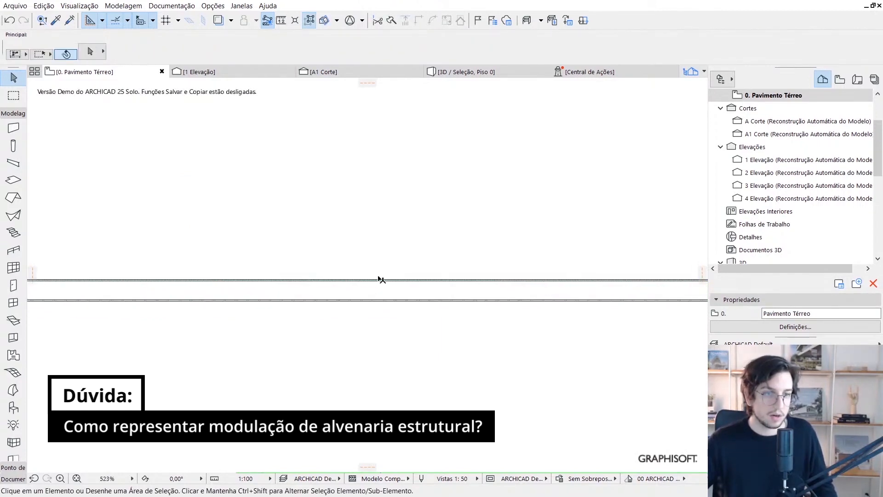
Select the drywall wall over the block modulation and examine how the two overlap beside the door opening.
click(380, 286)
scroll(373, 276, up, 2)
scroll(370, 274, down, 2)
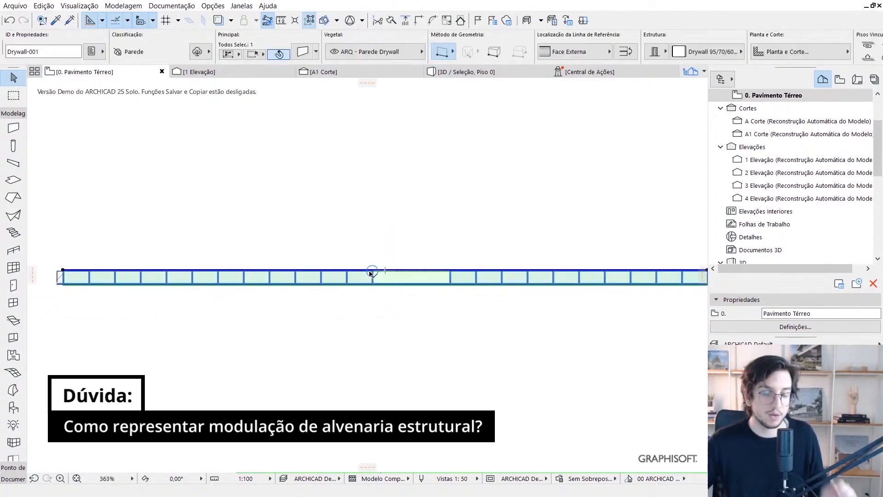
scroll(382, 278, up, 2)
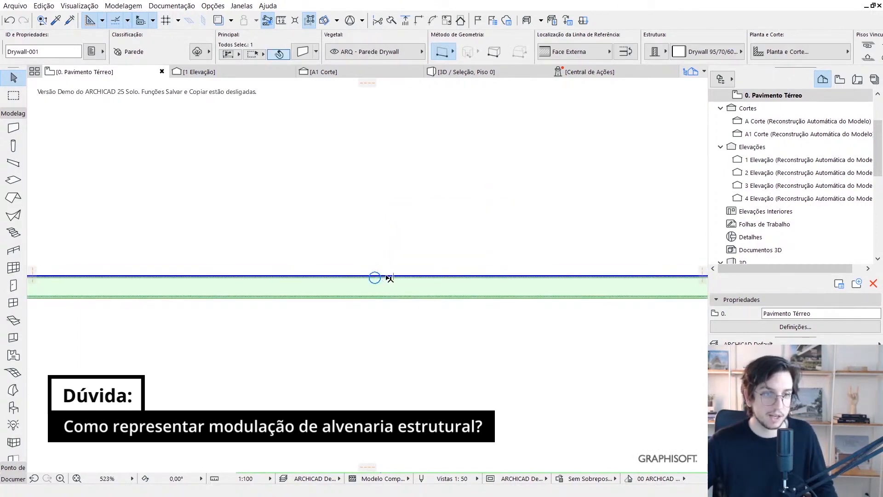
Send the drywall wall one level back in the display order and check the block hatching beside the door opening.
right_click(390, 278)
mouse_move(441, 315)
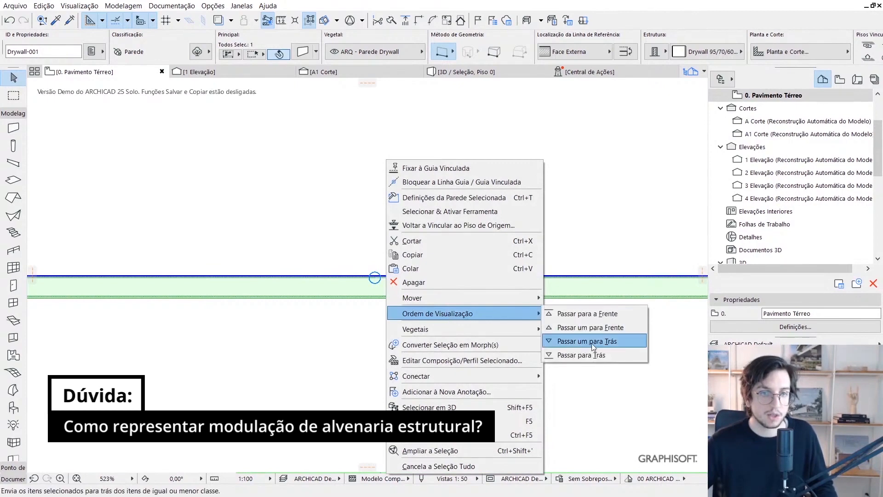
click(593, 346)
click(404, 320)
scroll(391, 334, down, 3)
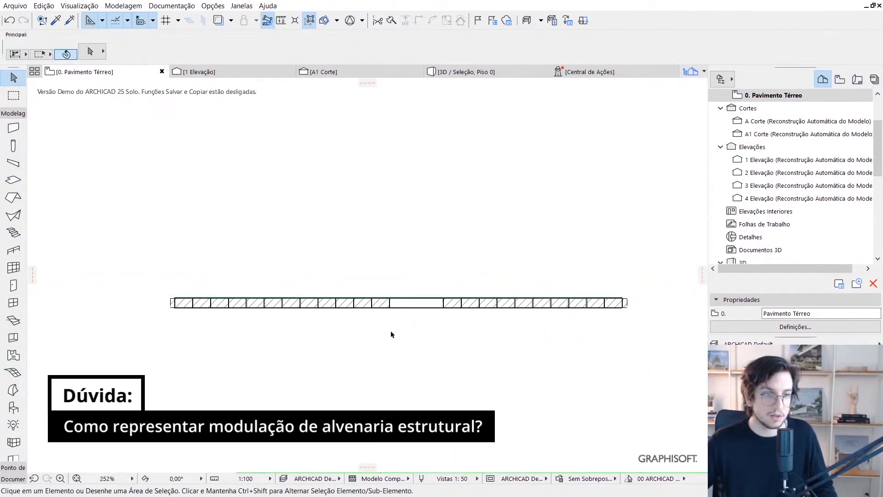
scroll(402, 259, up, 8)
click(411, 183)
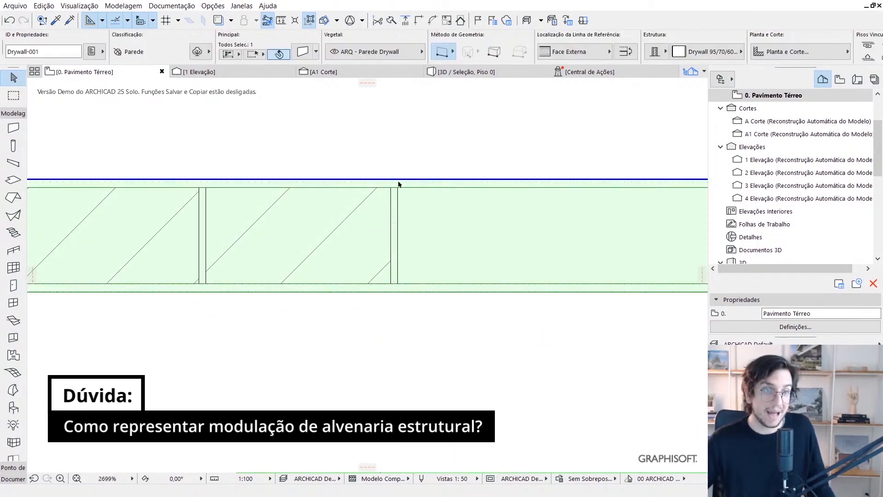
key(Escape)
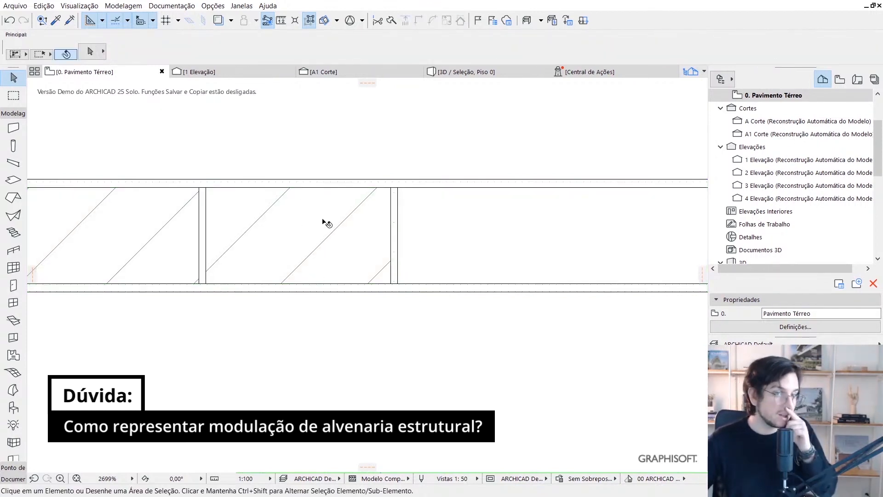
scroll(321, 229, down, 5)
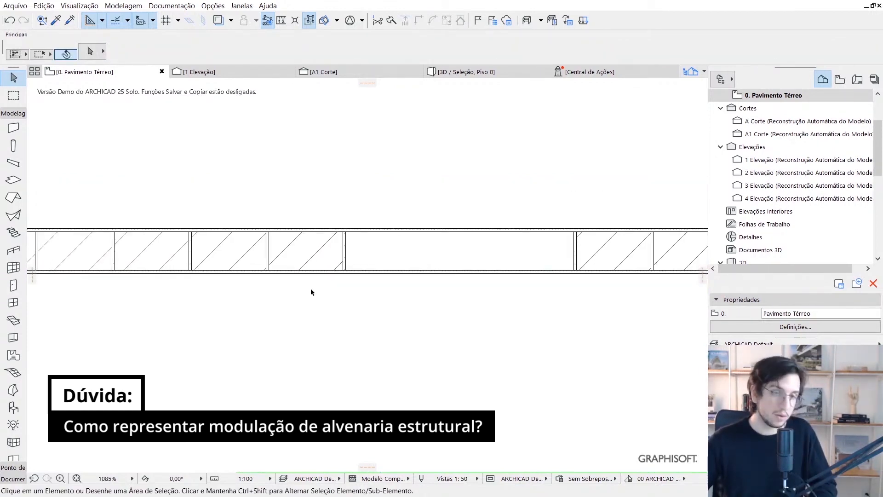
View the whole model in 3D with the partial structure display set to Apenas Núcleo.
key(F3)
scroll(327, 283, down, 5)
shift+middle_drag(416, 291, 279, 239)
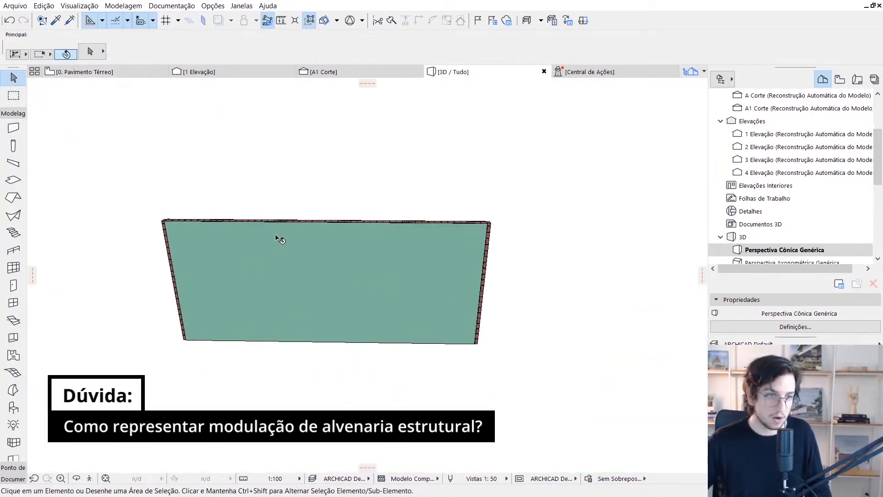
scroll(330, 226, up, 5)
shift+middle_drag(332, 229, 400, 295)
shift+middle_drag(313, 241, 487, 286)
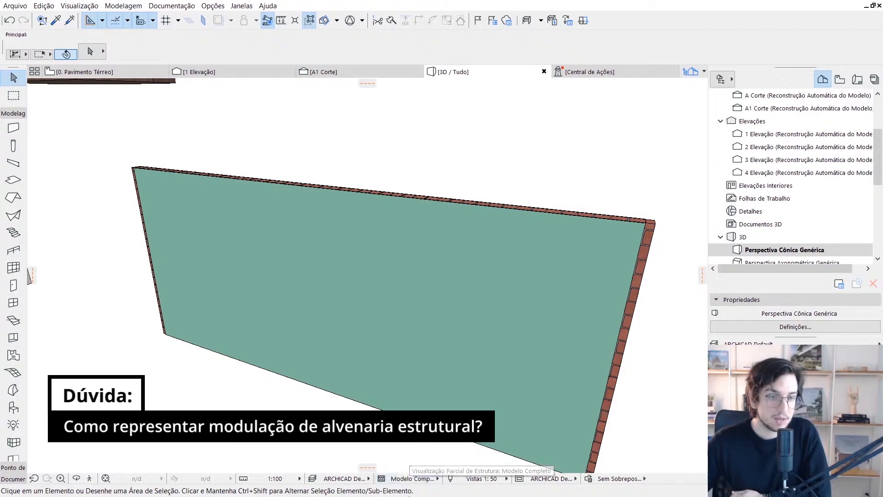
click(420, 479)
click(497, 433)
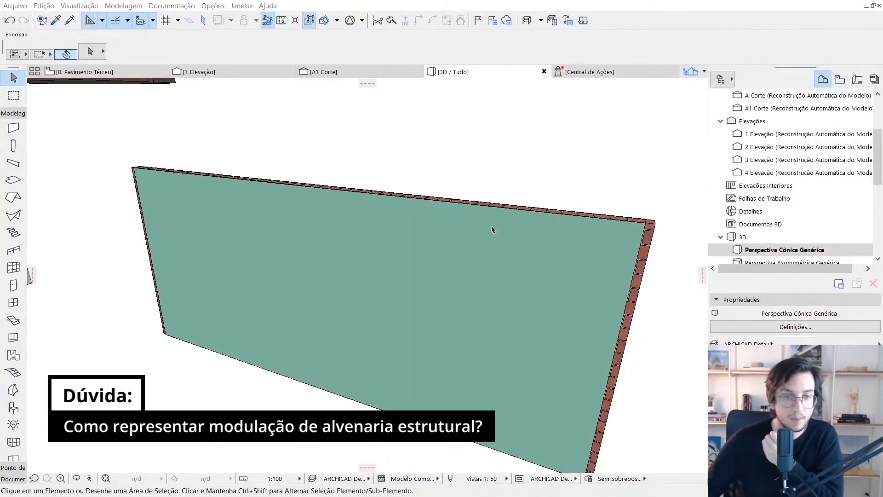
click(413, 479)
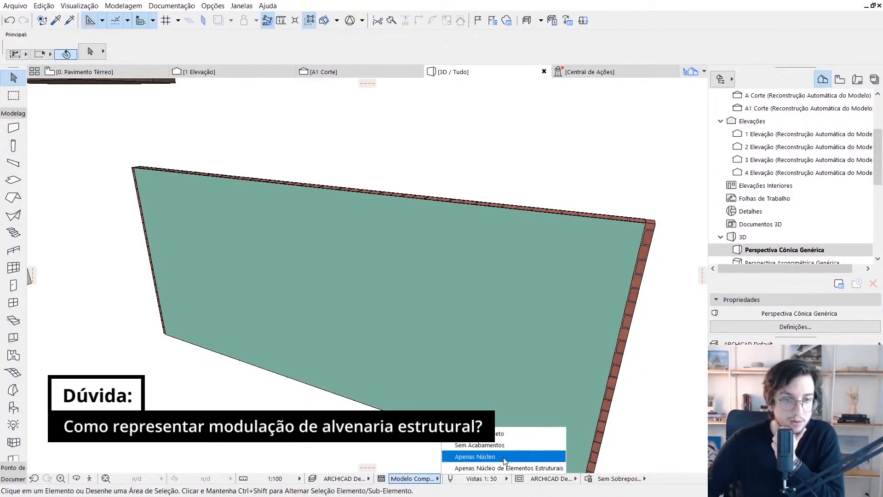
click(505, 457)
middle_drag(391, 309, 402, 315)
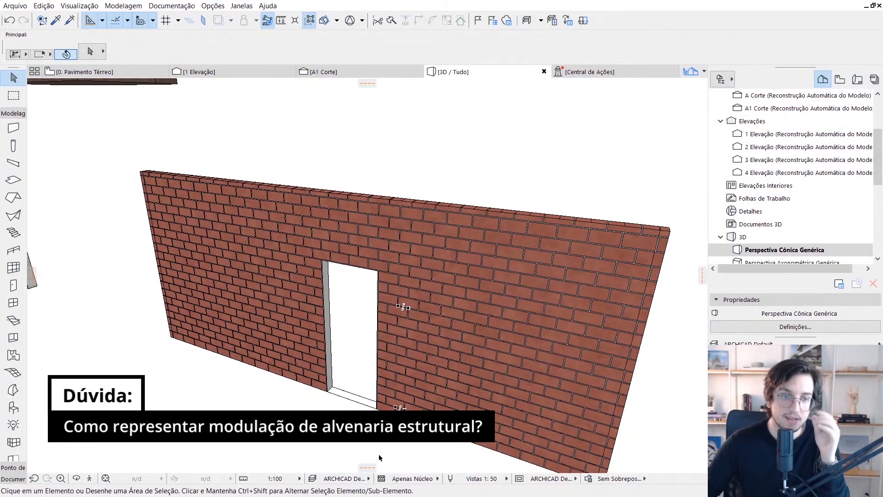
Inspect the exposed masonry around the door opening and restore the partial structure display to Modelo Completo.
click(411, 478)
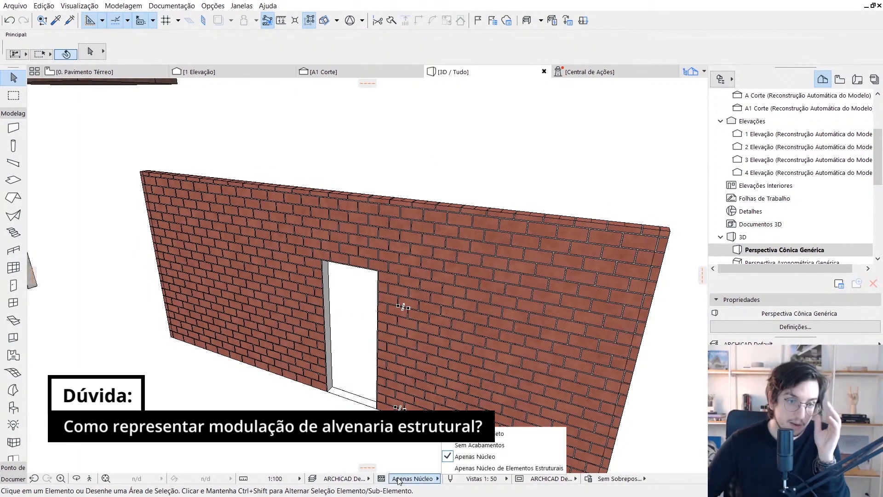
click(477, 457)
shift+middle_drag(375, 311, 297, 323)
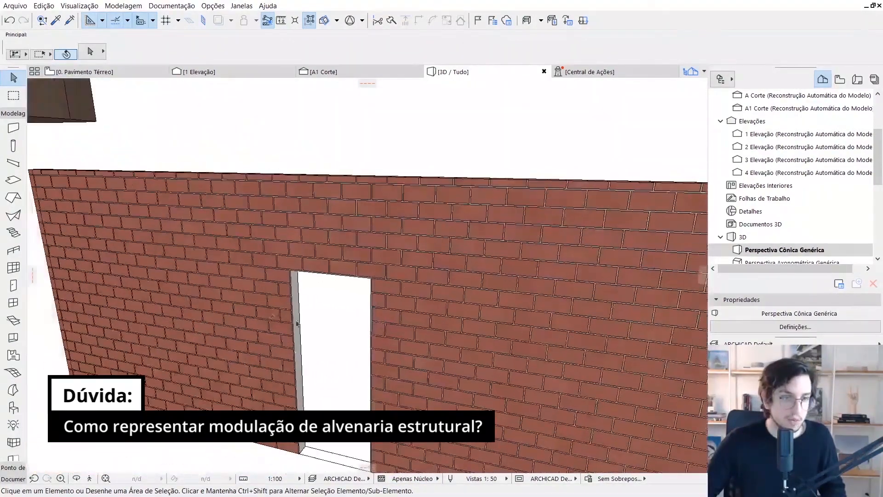
click(412, 479)
click(473, 433)
scroll(345, 291, down, 8)
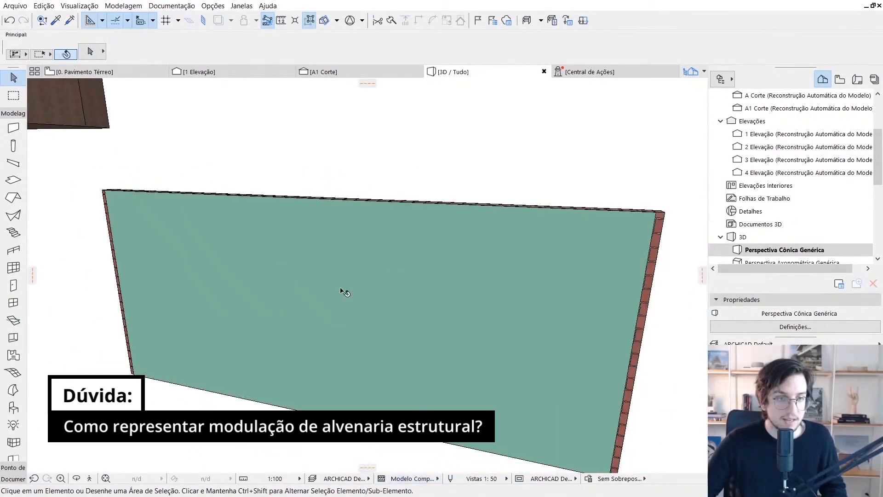
shift+middle_drag(378, 280, 371, 259)
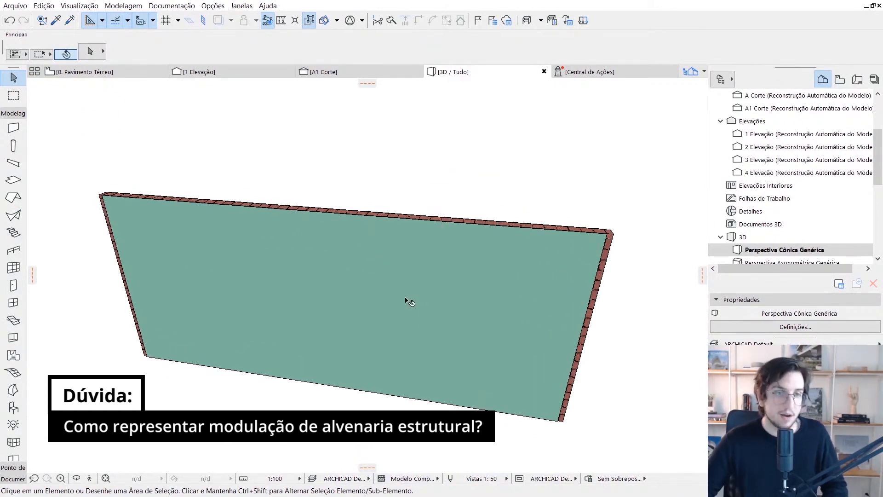
Return to the Pavimento Térreo plan and measure the door opening between the two block runs.
key(F2)
click(359, 229)
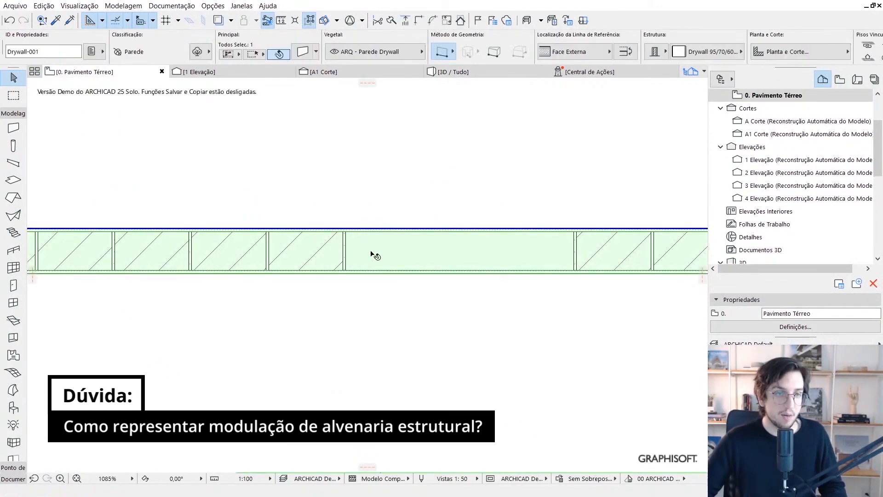
scroll(390, 294, down, 3)
scroll(400, 268, up, 3)
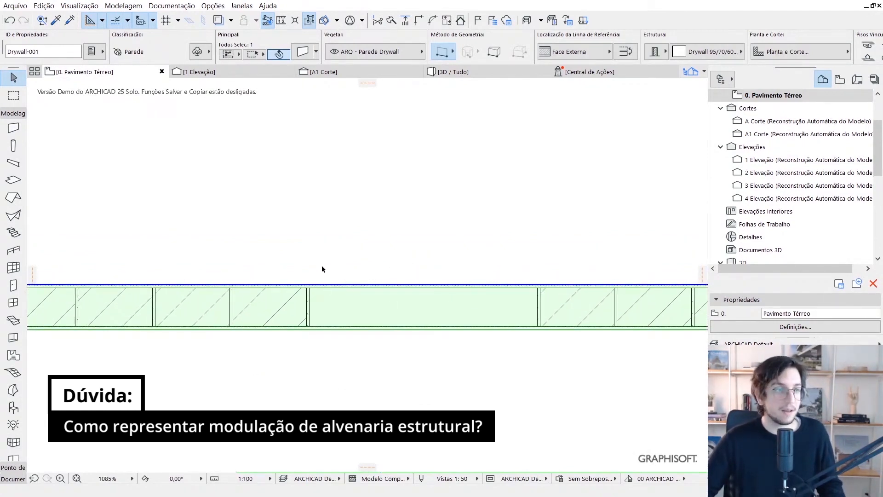
key(Escape)
key(m)
click(309, 289)
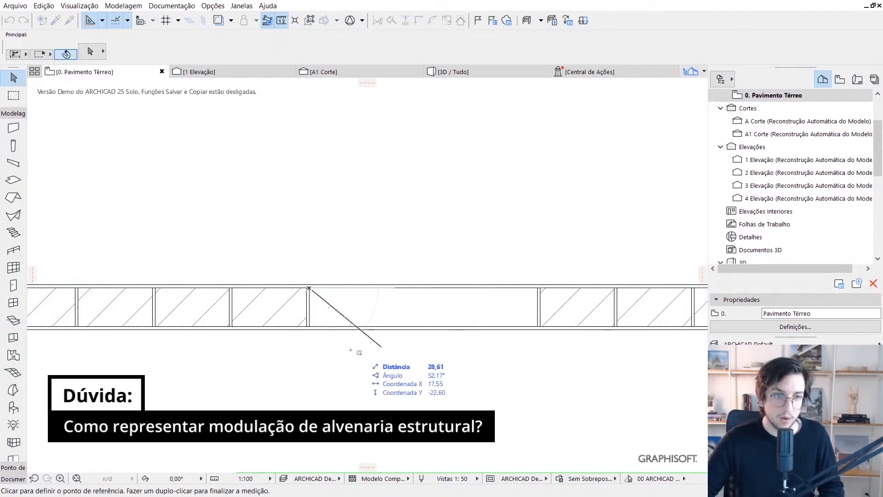
key(Escape)
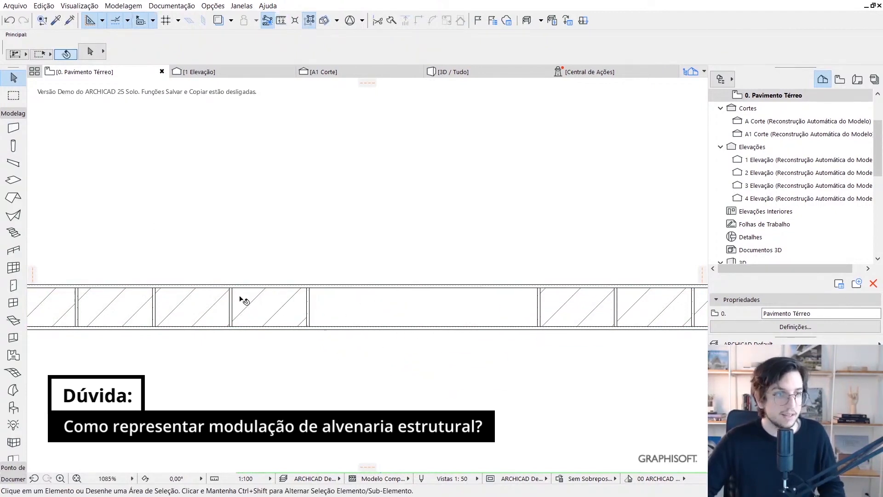
Place a Porta 25 door 83 cm wide in the drywall wall, anchored by its corner at the opening's left edge.
click(21, 288)
scroll(154, 216, up, 5)
double_click(166, 201)
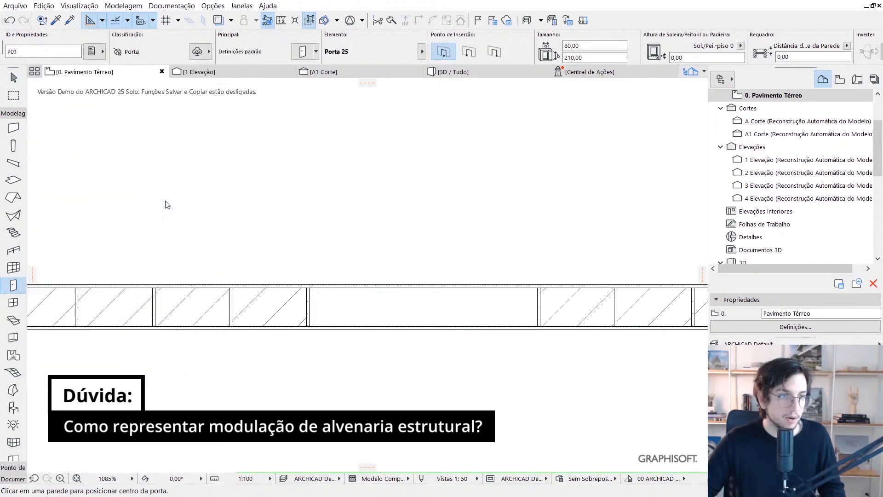
click(594, 46)
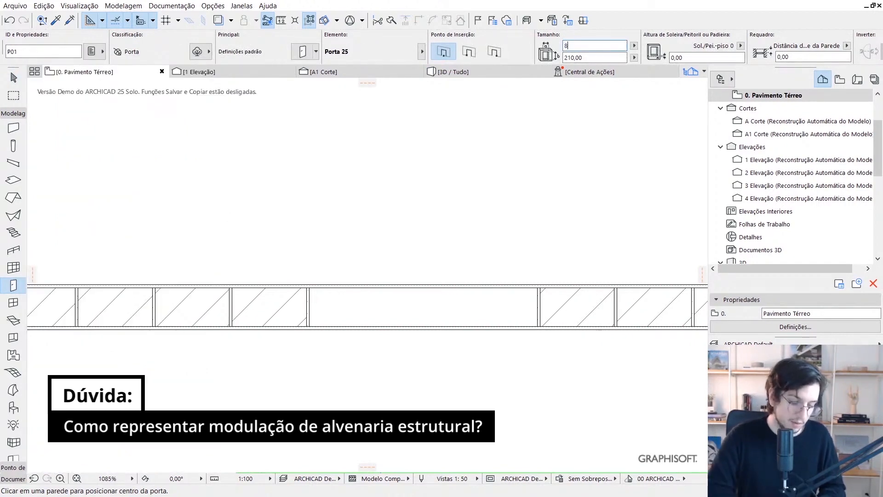
click(469, 51)
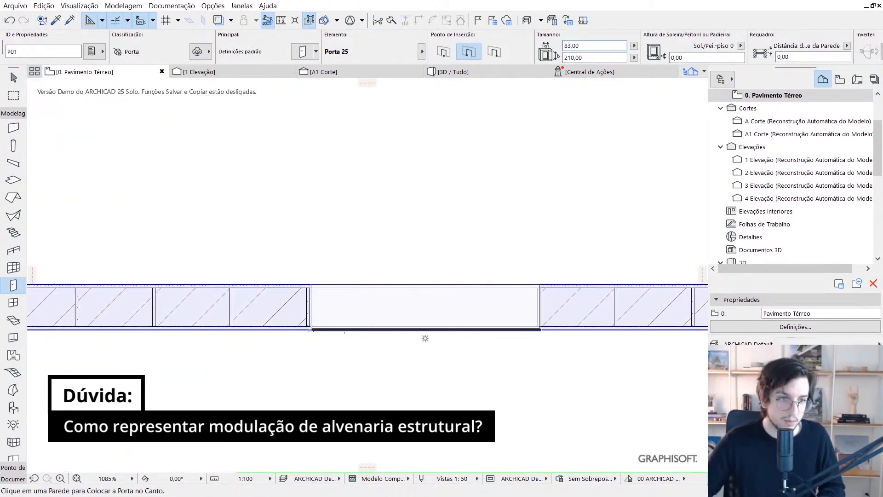
click(311, 327)
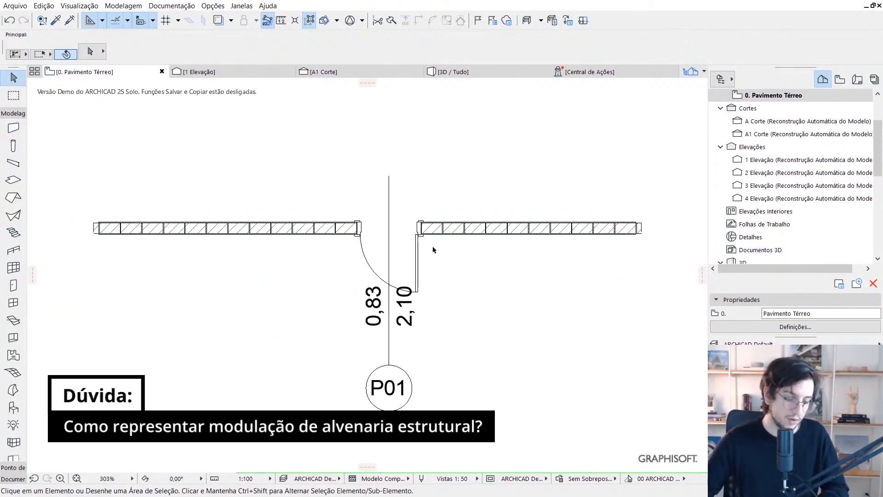
Cut the 3D model with a vertical cutting plane across the wall, passing through the new door.
key(F3)
shift+middle_drag(435, 248, 389, 257)
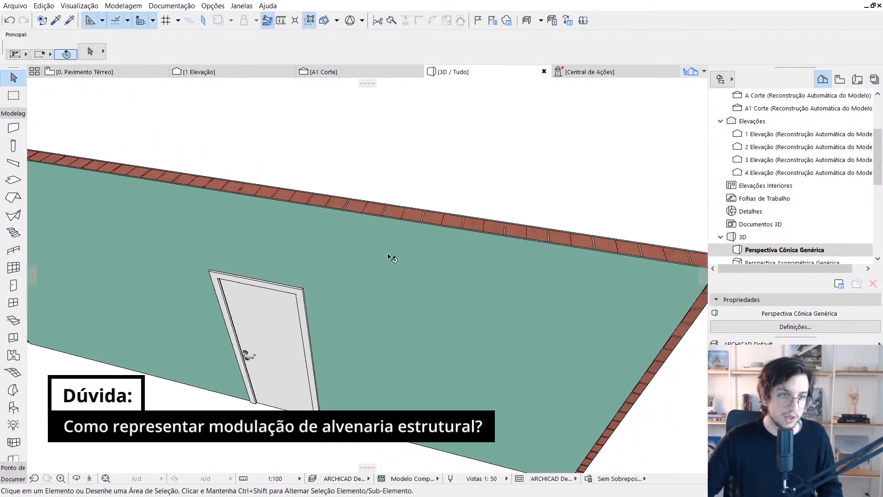
scroll(391, 257, down, 3)
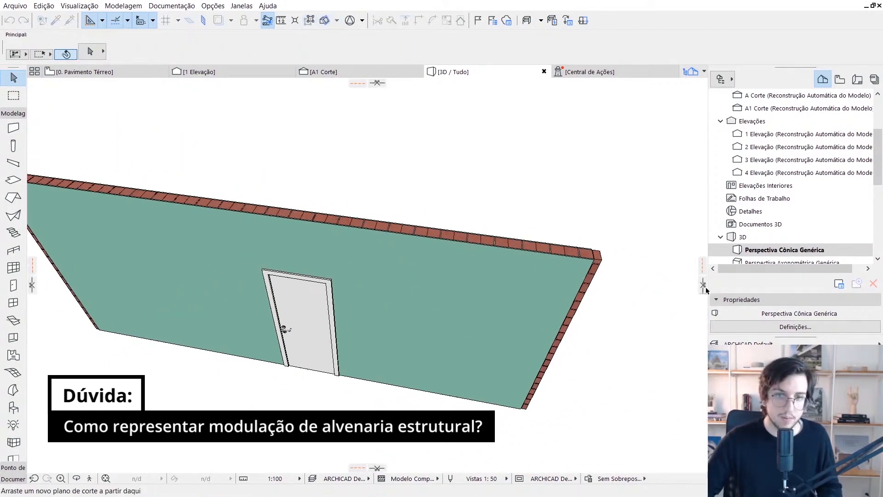
mouse_move(707, 290)
mouse_down()
mouse_move(601, 285)
mouse_move(529, 257)
mouse_move(332, 239)
mouse_up()
scroll(331, 239, up, 4)
shift+middle_drag(331, 239, 304, 240)
shift+middle_drag(408, 335, 373, 275)
Examine the cut door, drywall boards and masonry curtain wall in the 3D section, selecting the door and curtain wall.
click(352, 265)
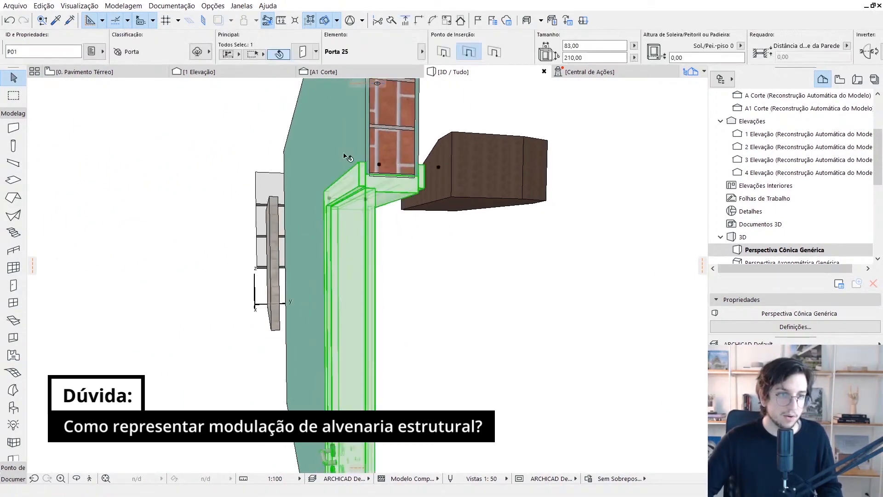
shift+middle_drag(337, 139, 359, 197)
click(339, 177)
click(361, 197)
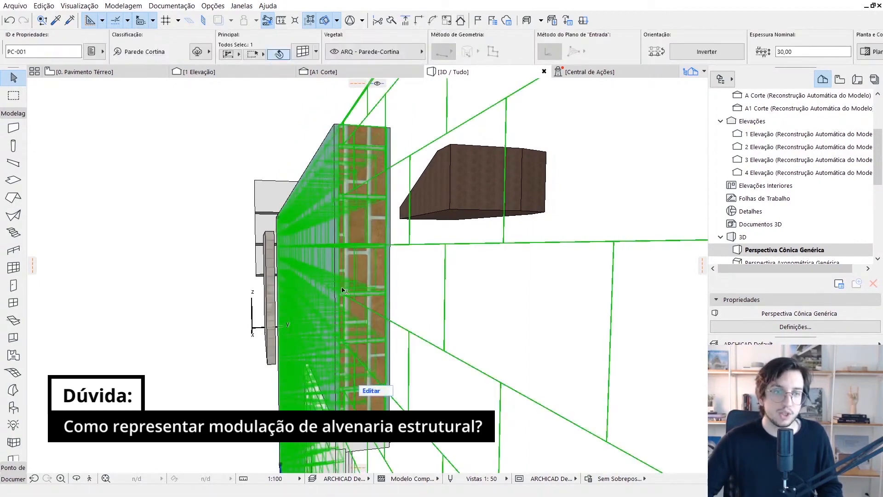
key(Escape)
scroll(356, 258, down, 5)
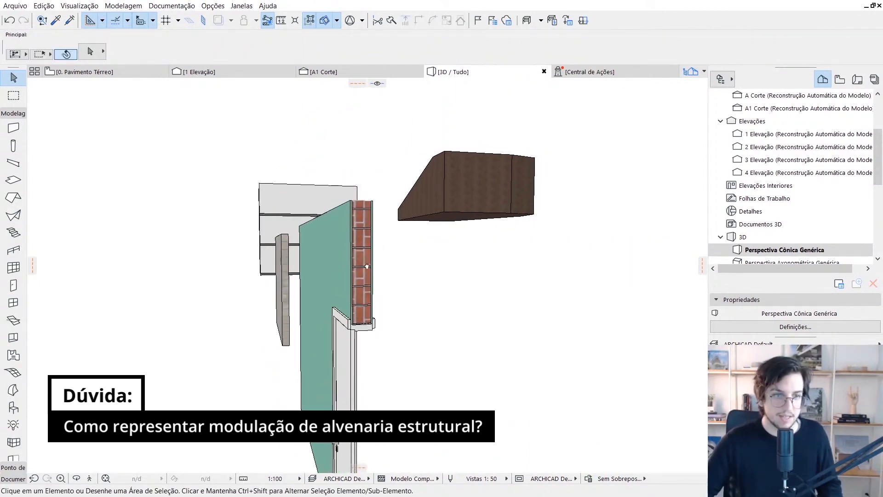
shift+middle_drag(367, 264, 442, 249)
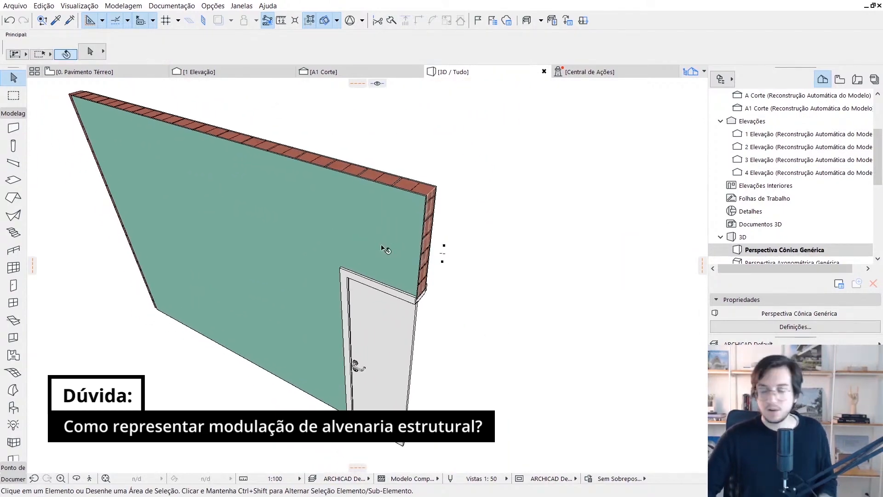